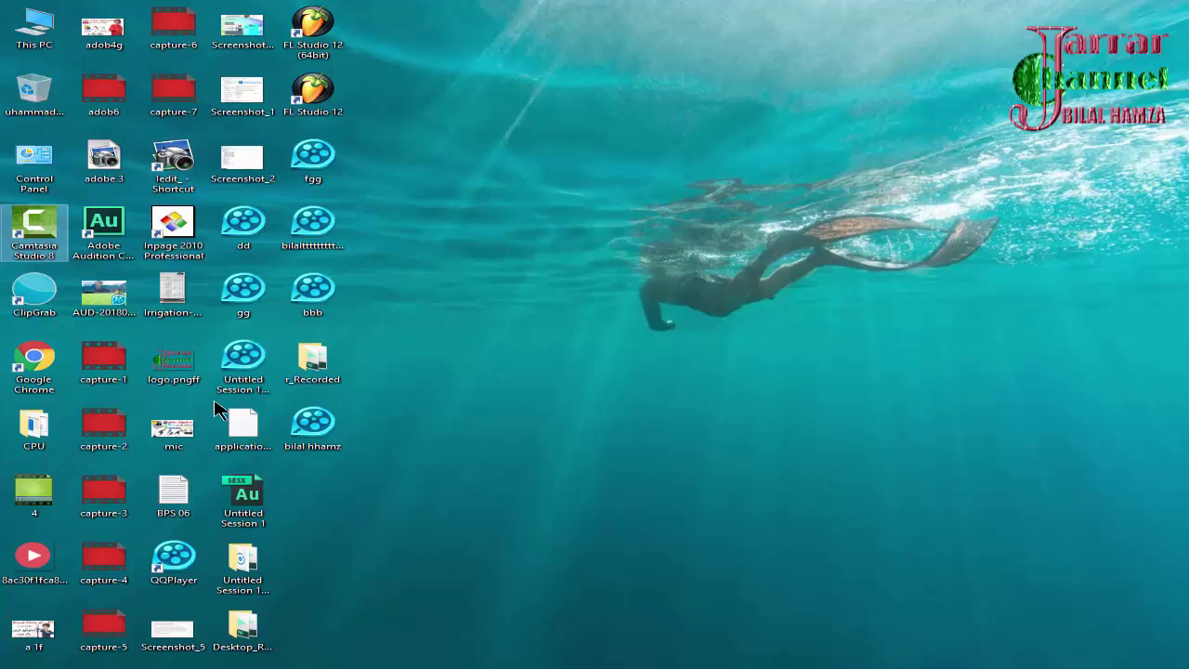
Play the beginning of the desktop recording AUD-20180114-WA0073.mp3, pause it, and minimise the player to reveal the Audition session.
double_click(102, 290)
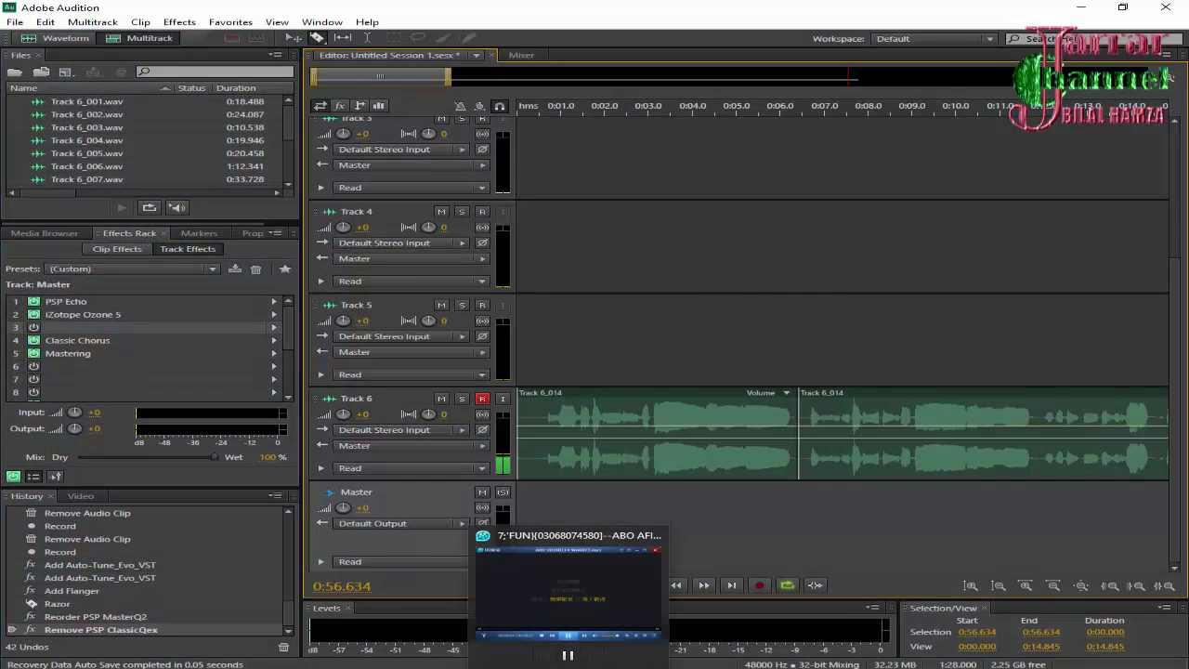
click(568, 595)
click(593, 444)
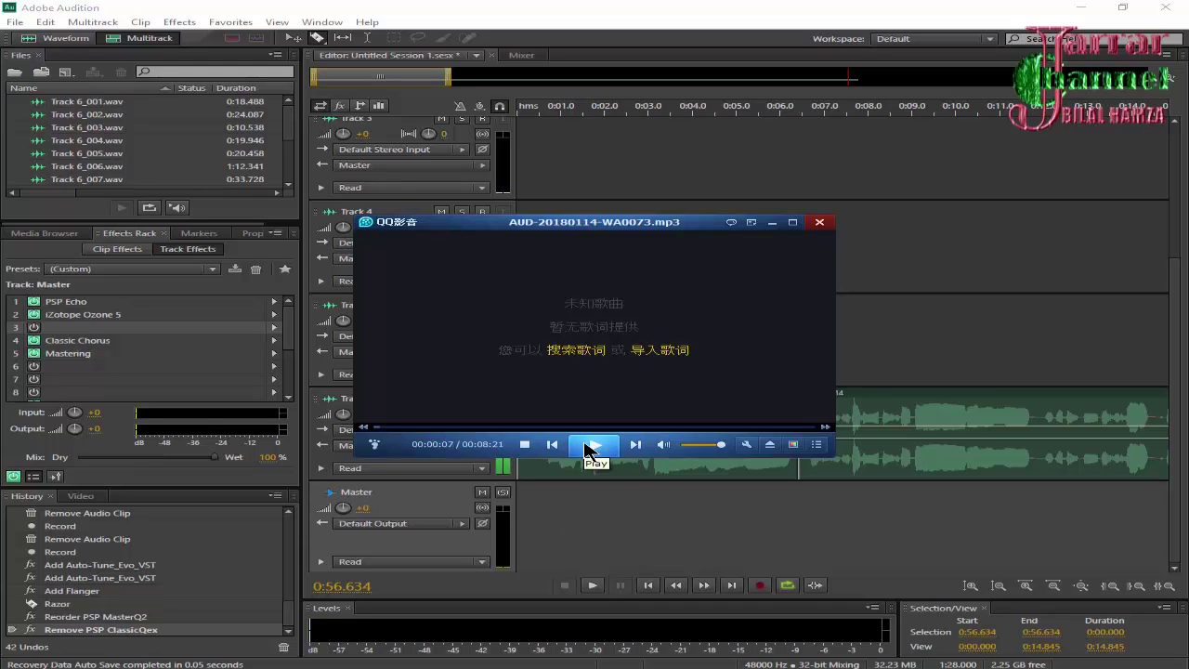
click(589, 446)
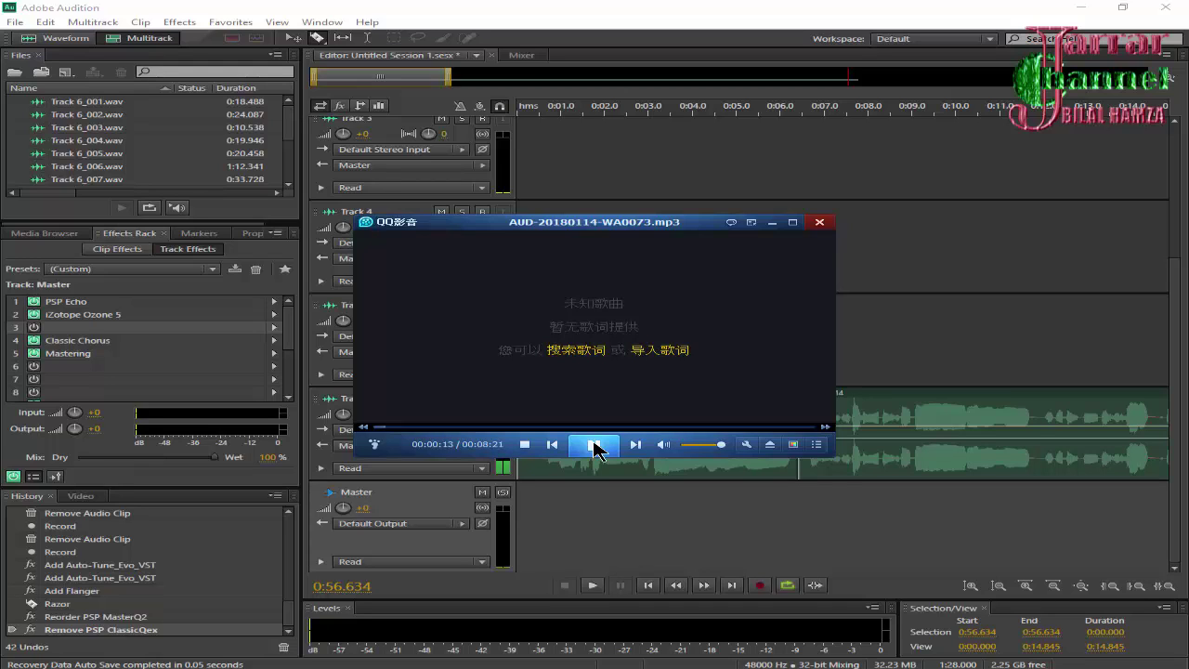
click(594, 449)
click(773, 224)
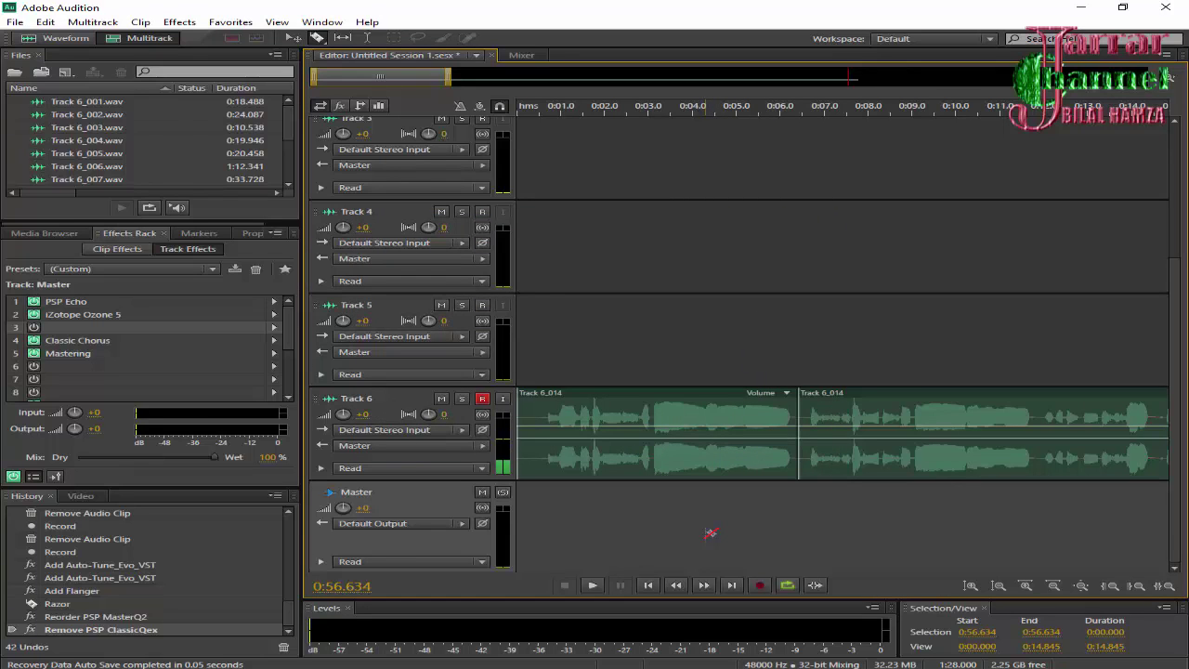
Resume AUD-20180114-WA0073.mp3 in QQPlayer, pause it at about 31 seconds, and return to the Audition session.
key(alt+Tab)
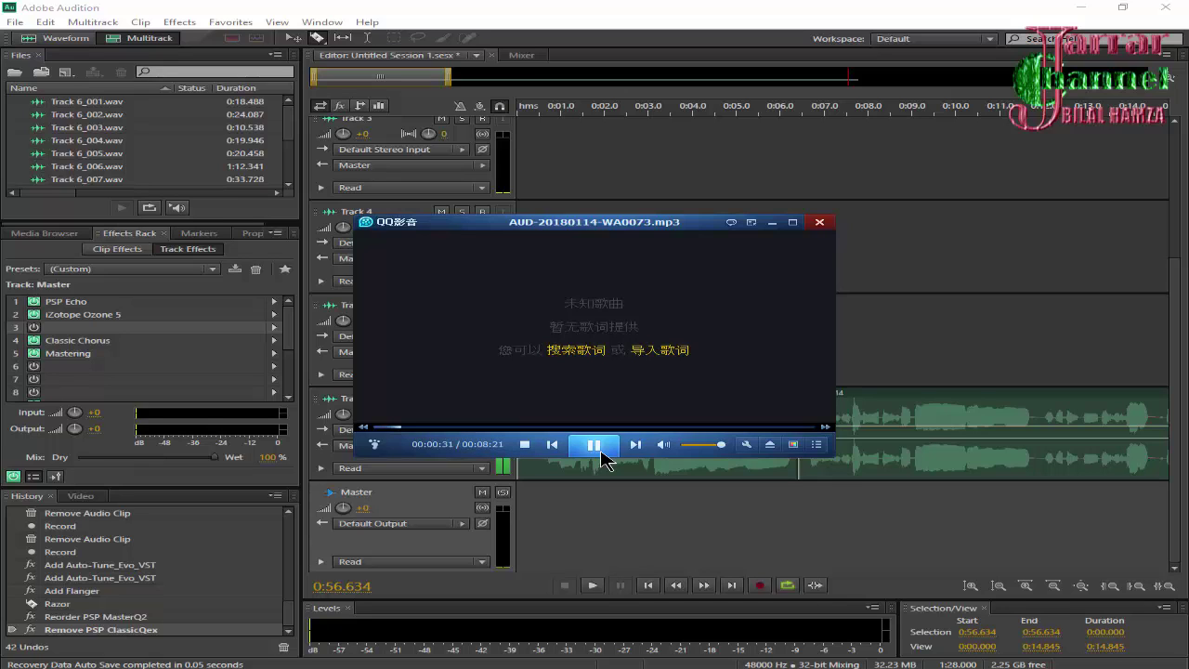
click(597, 446)
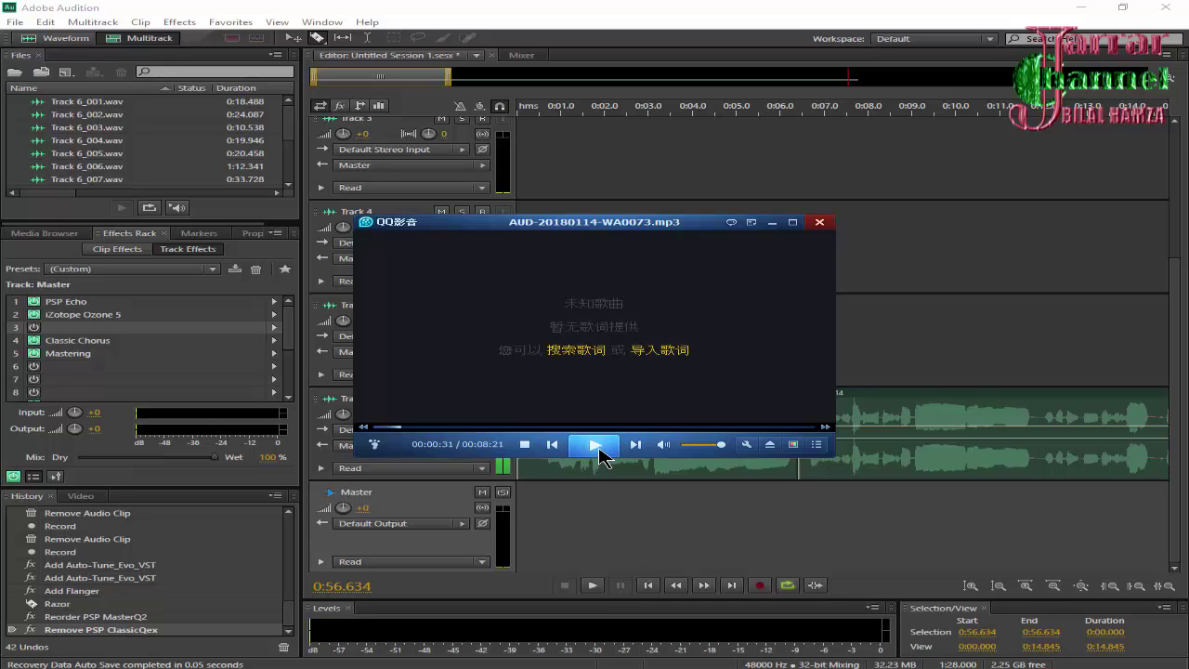
click(772, 224)
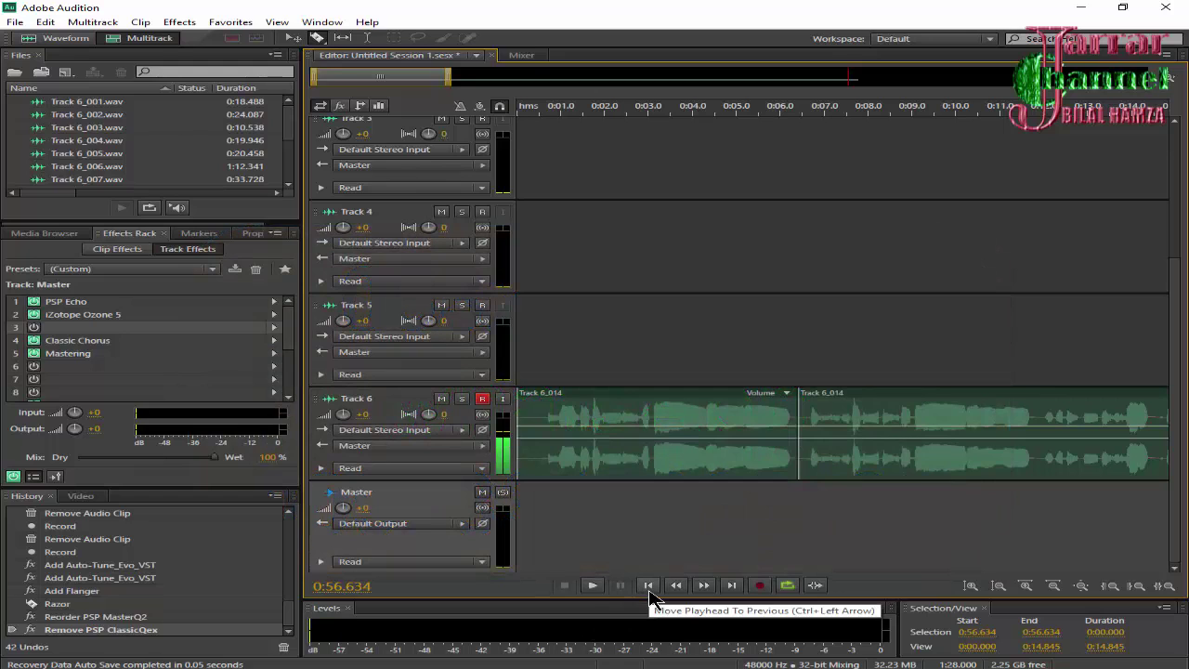
Play the multitrack session from the start and stop at about 23 seconds.
click(649, 586)
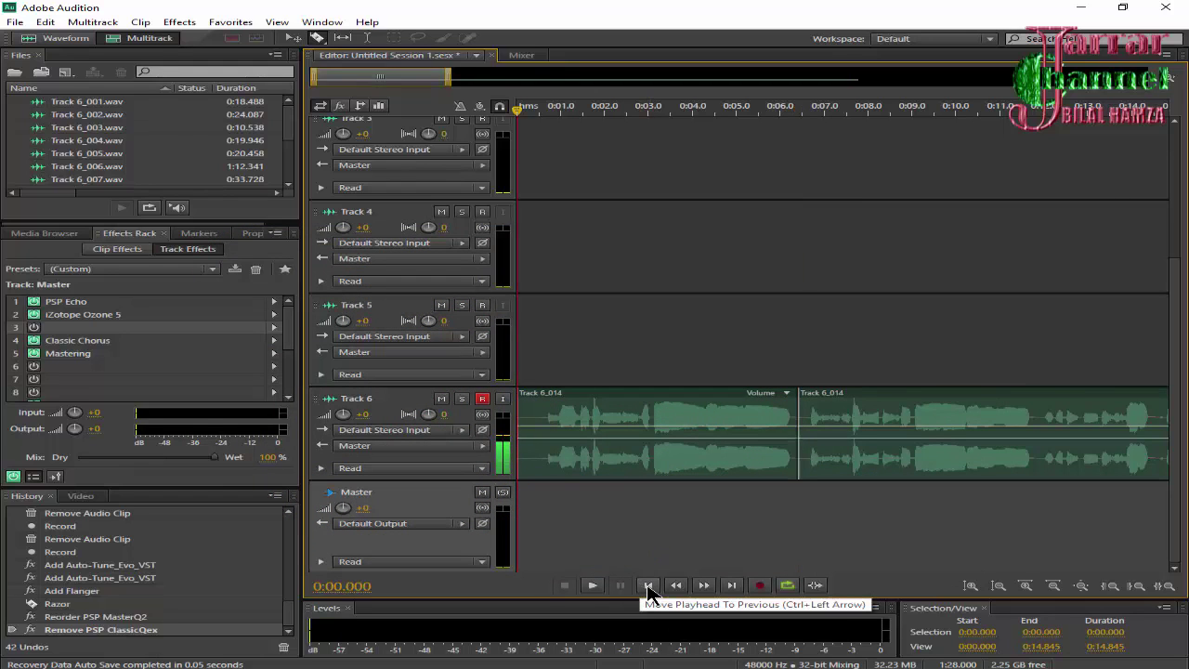
click(592, 586)
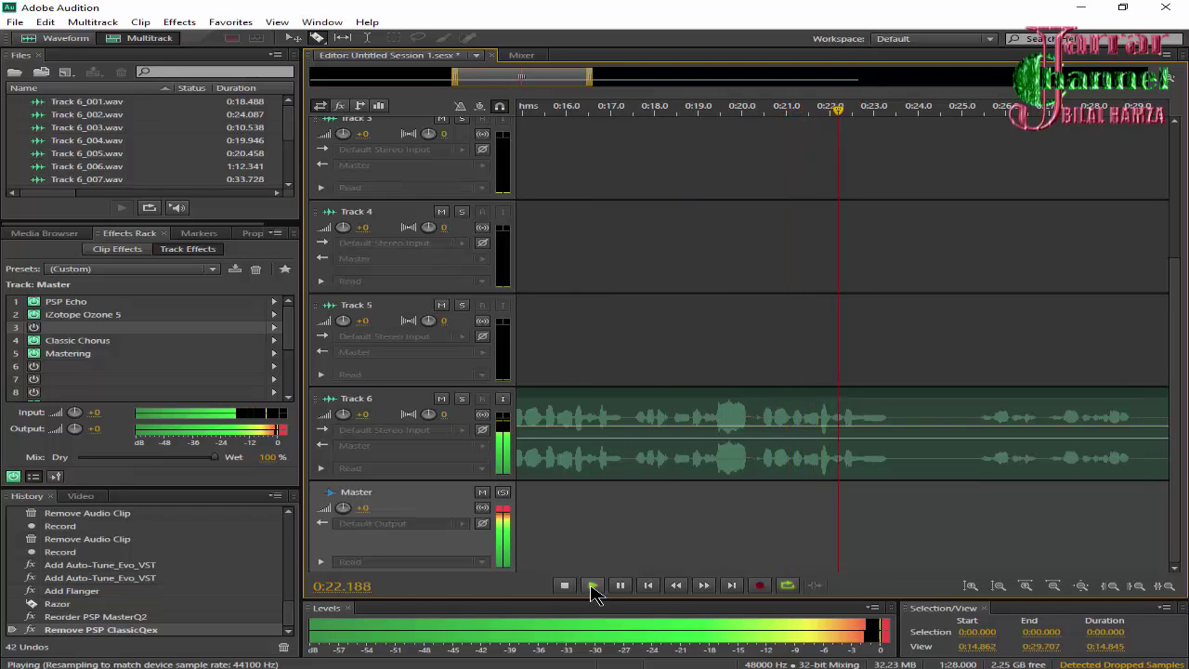
click(564, 585)
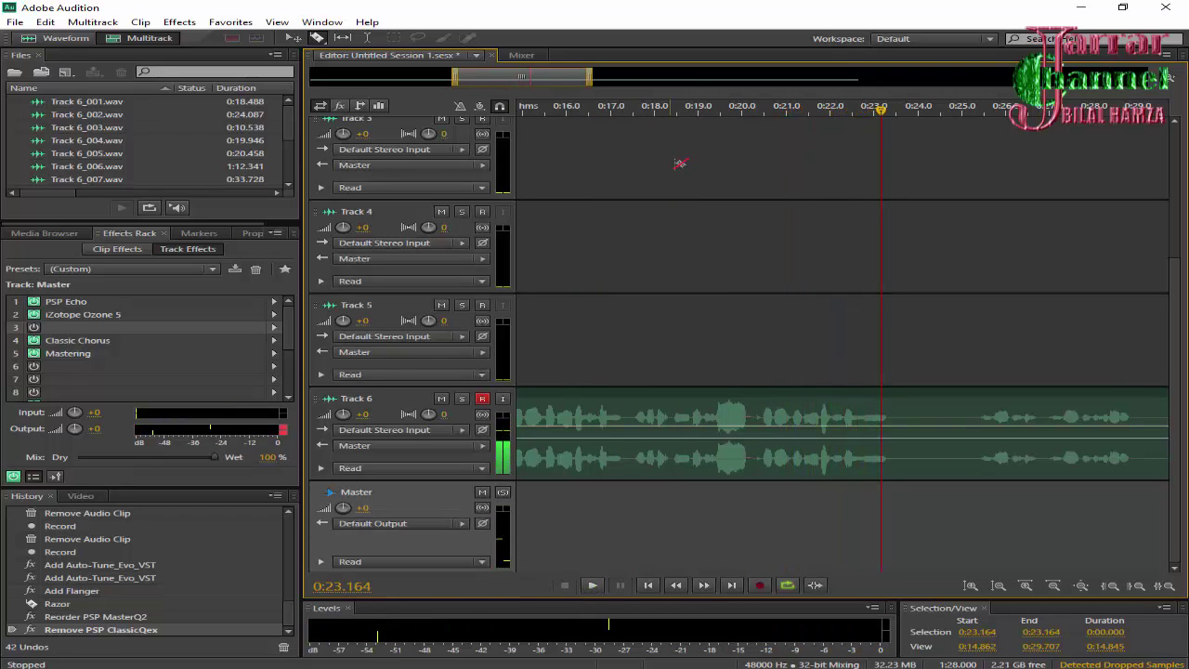
Select Track 6 and disarm it for recording.
drag(550, 80, 297, 110)
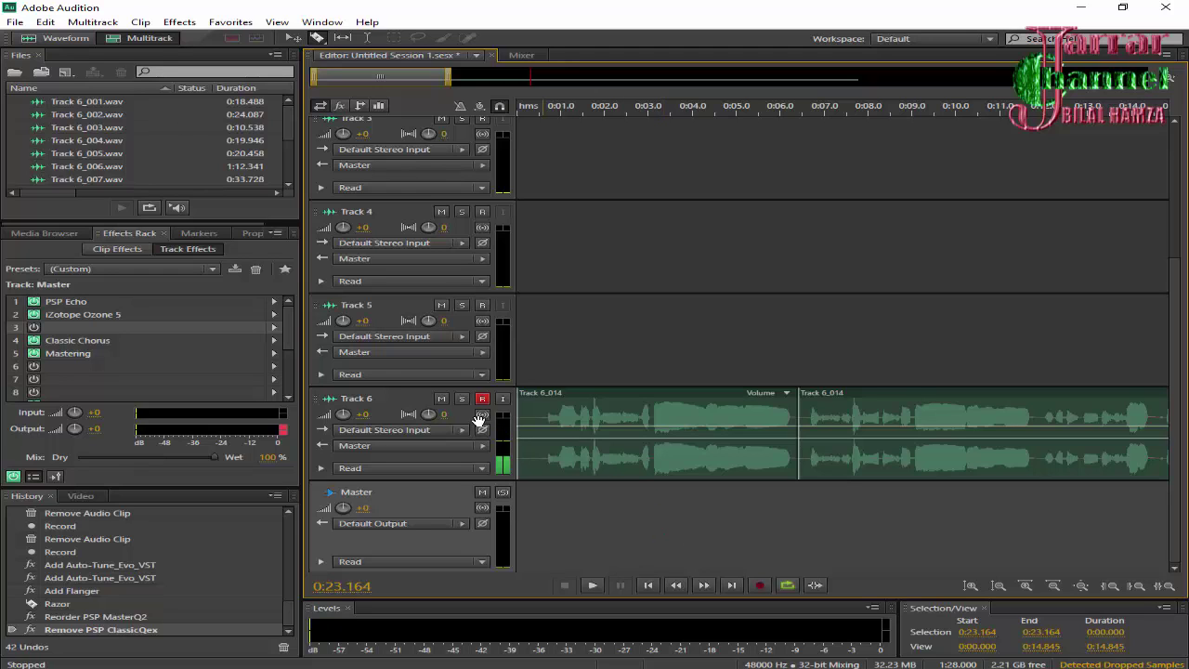
click(392, 406)
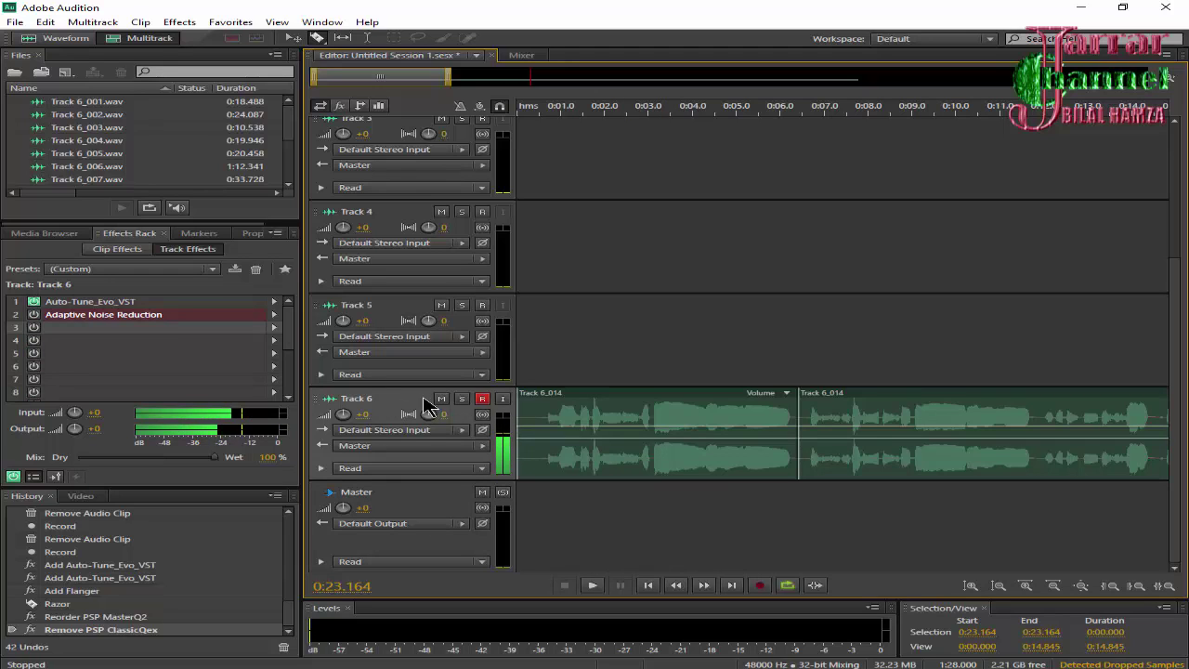
click(484, 399)
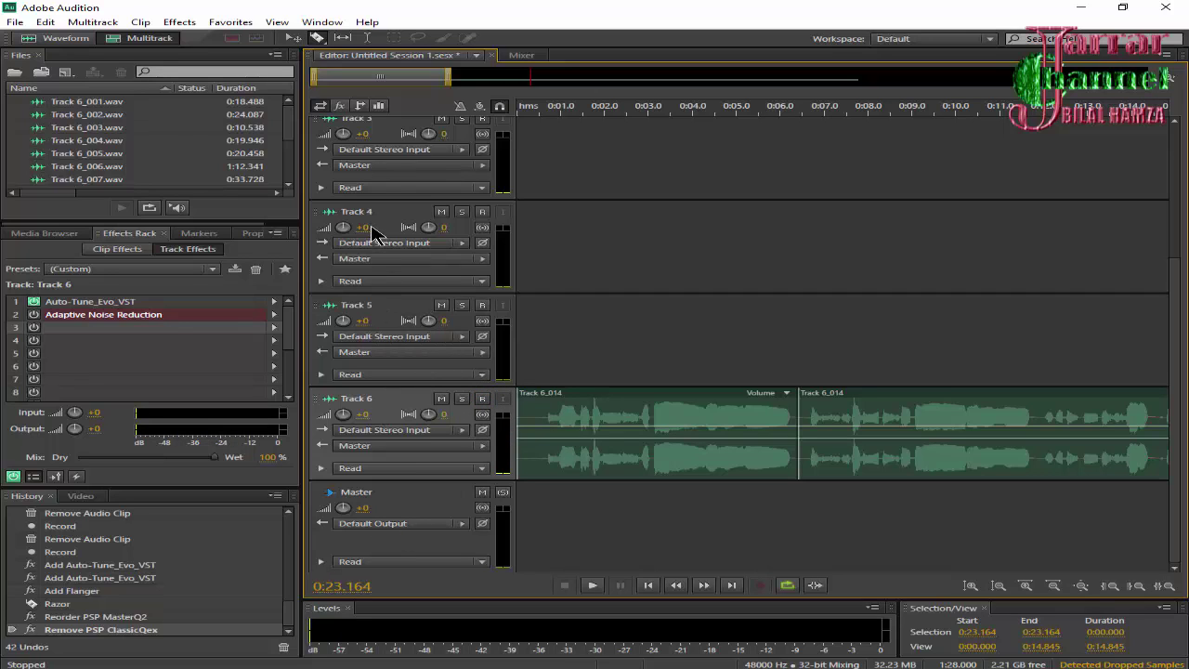
Inspect the PSP Echo settings in the Master track's effects rack and close the effect window.
drag(1186, 306, 1182, 358)
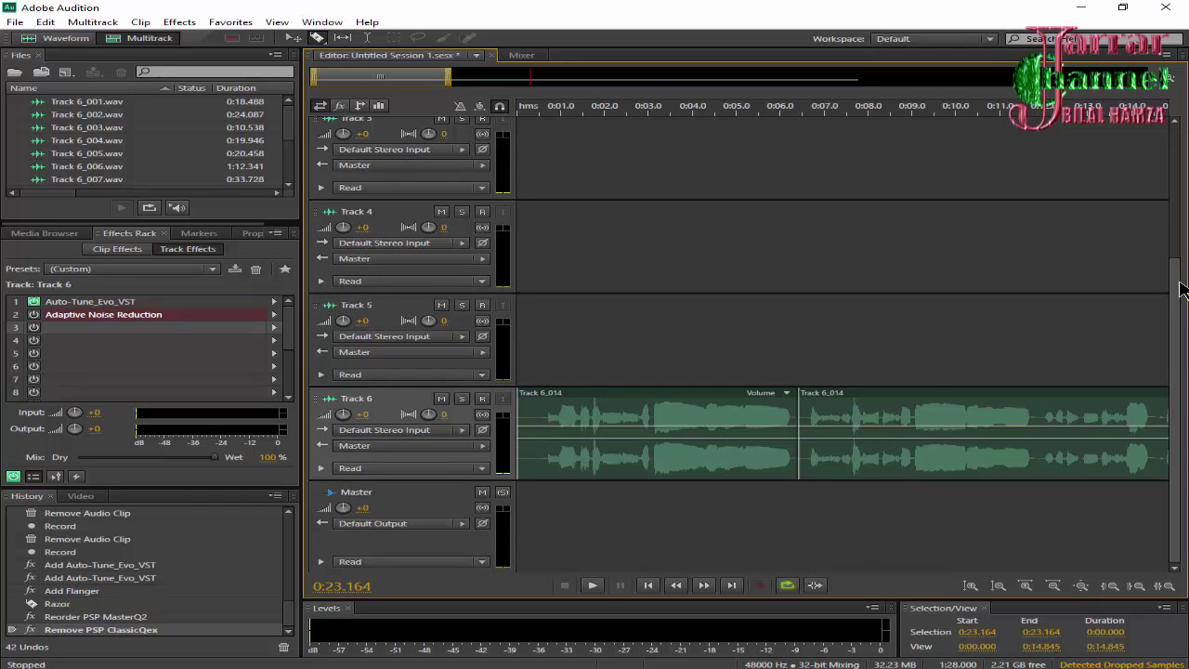
click(413, 508)
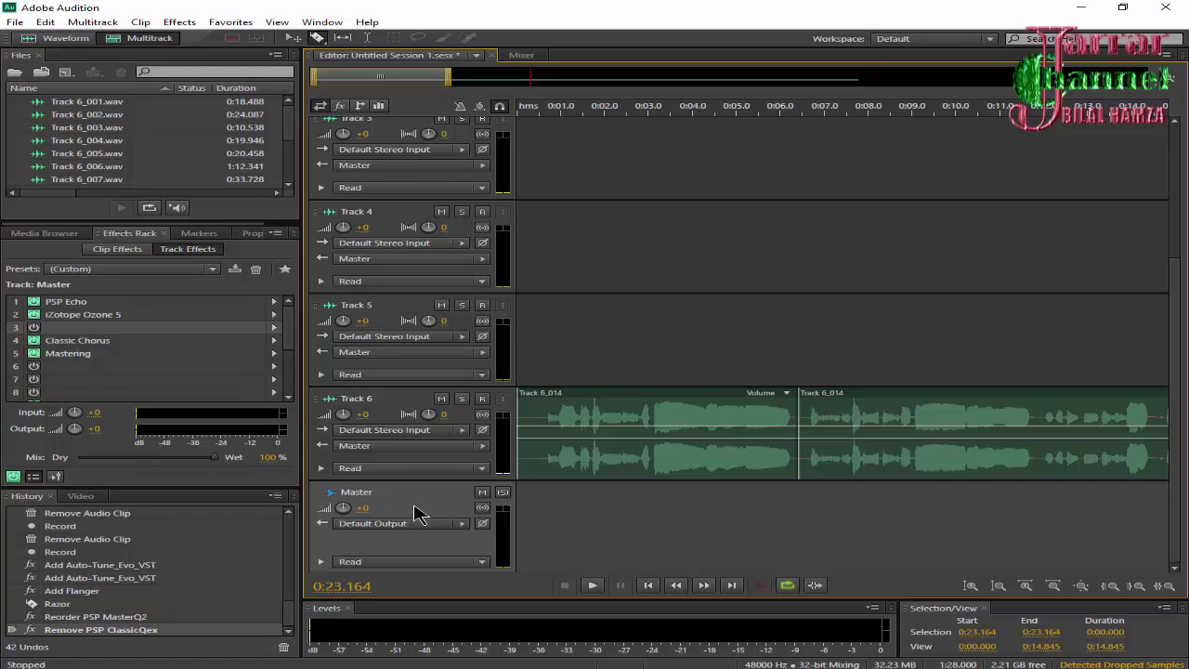
scroll(1176, 335, up, 2)
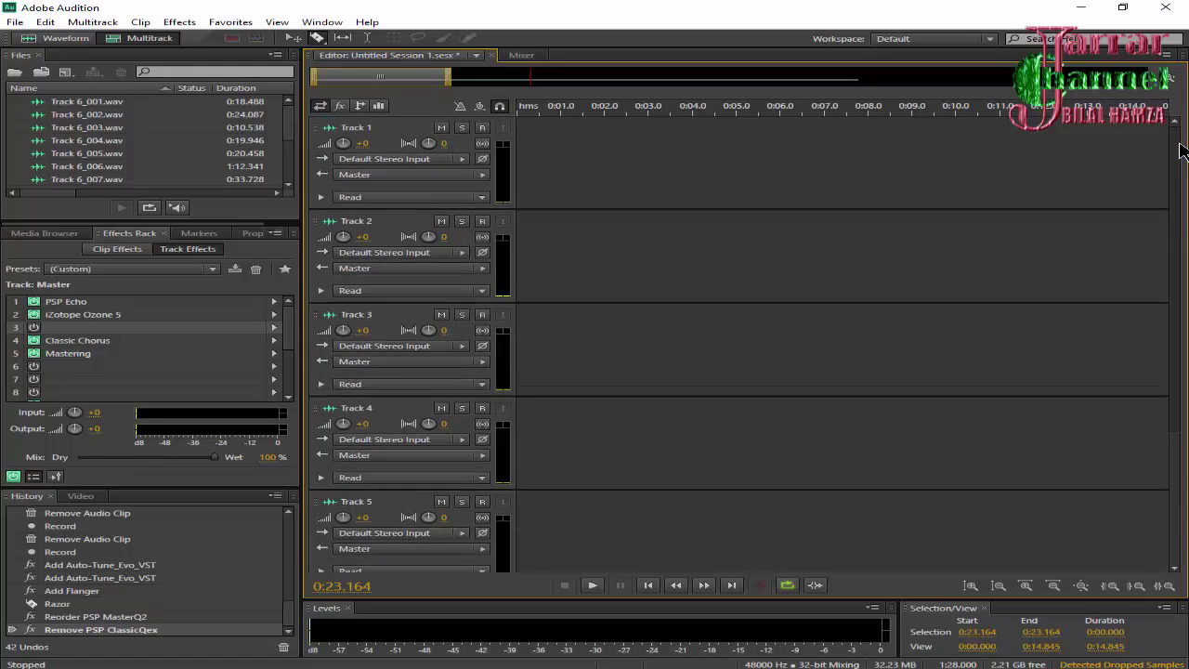
scroll(1176, 334, down, 2)
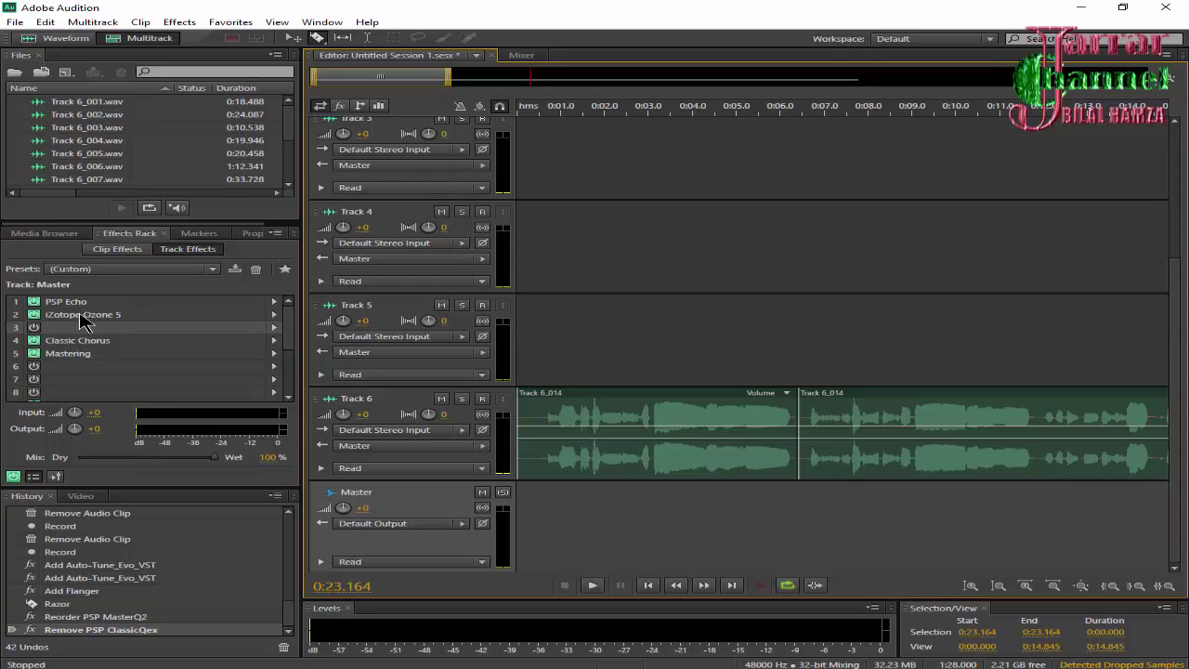
double_click(74, 303)
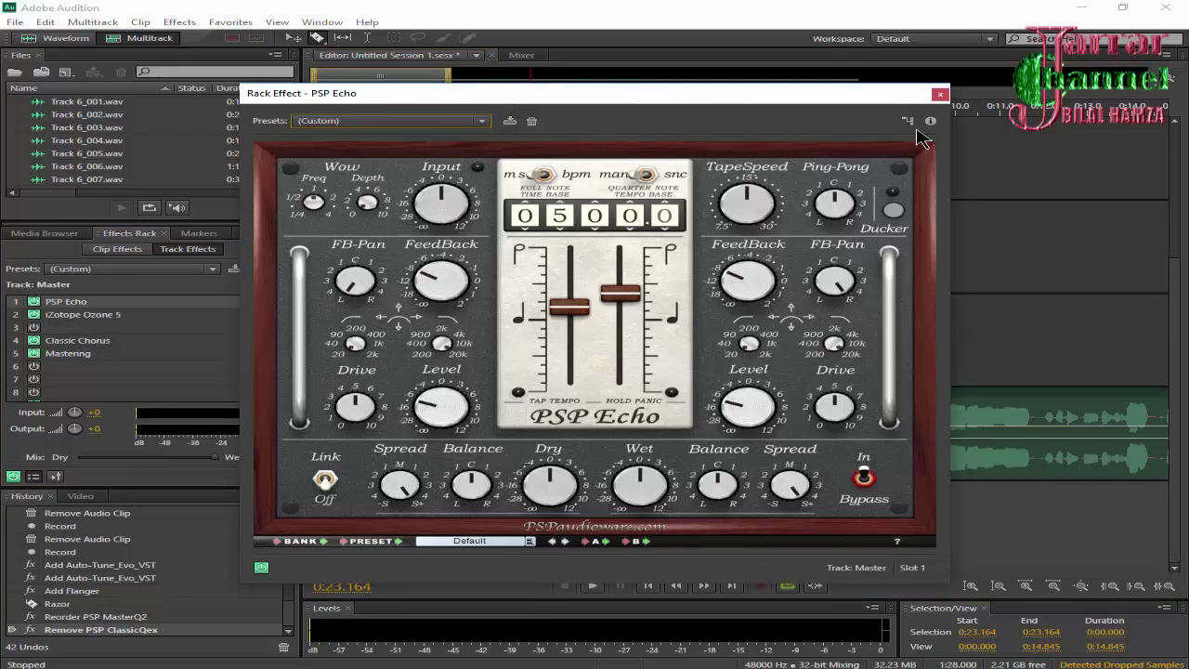
click(940, 94)
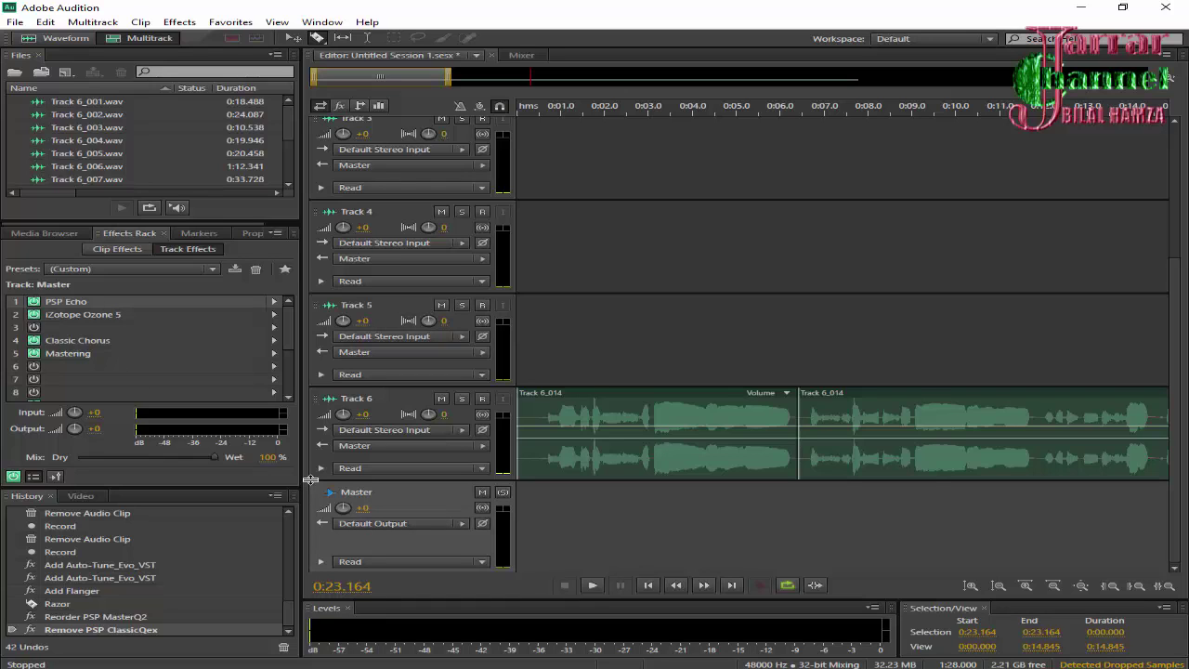
Apply Adaptive Noise Reduction with the default preset in slot 2 of Track 6's effects rack.
click(415, 411)
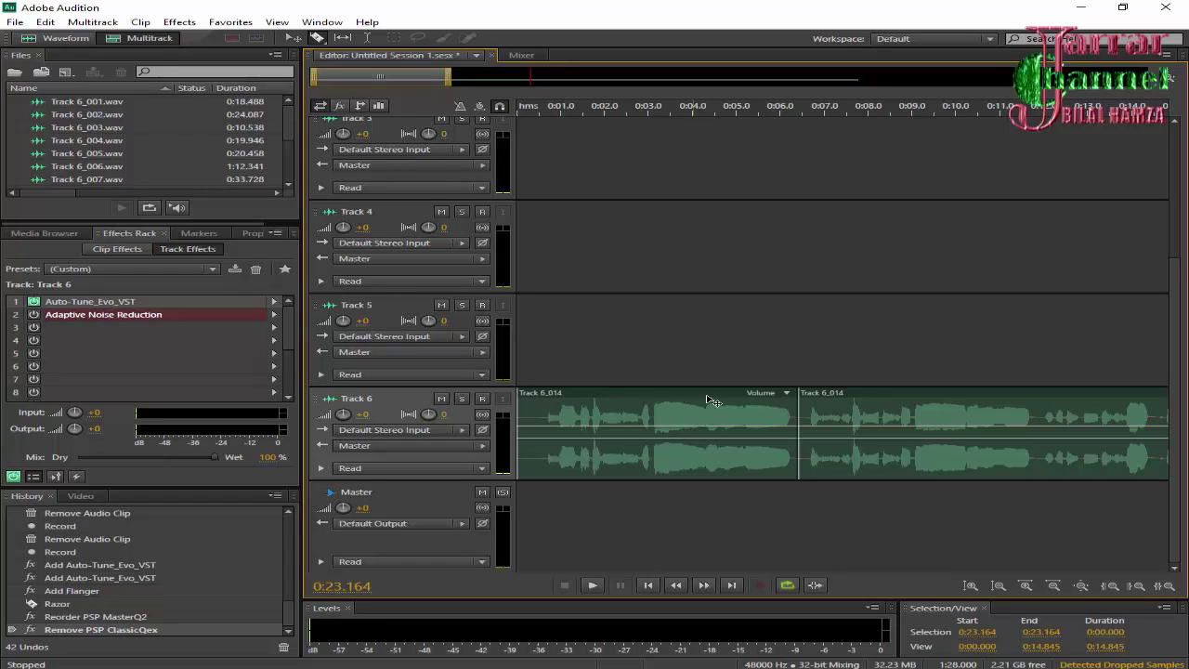
click(35, 316)
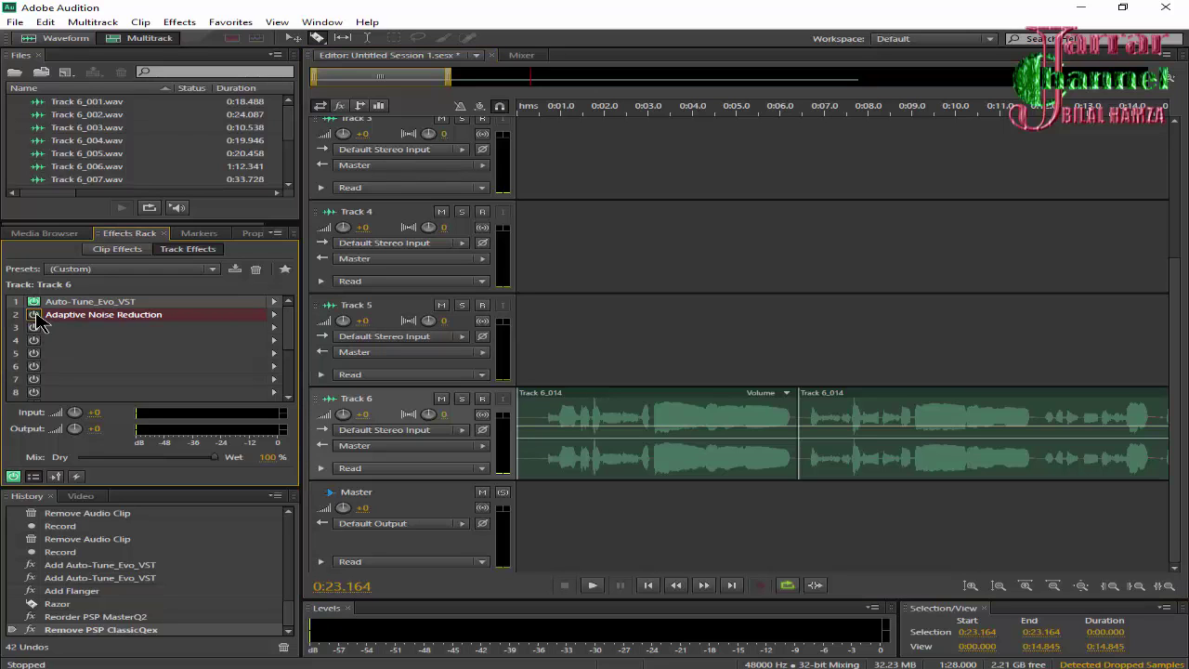
click(276, 315)
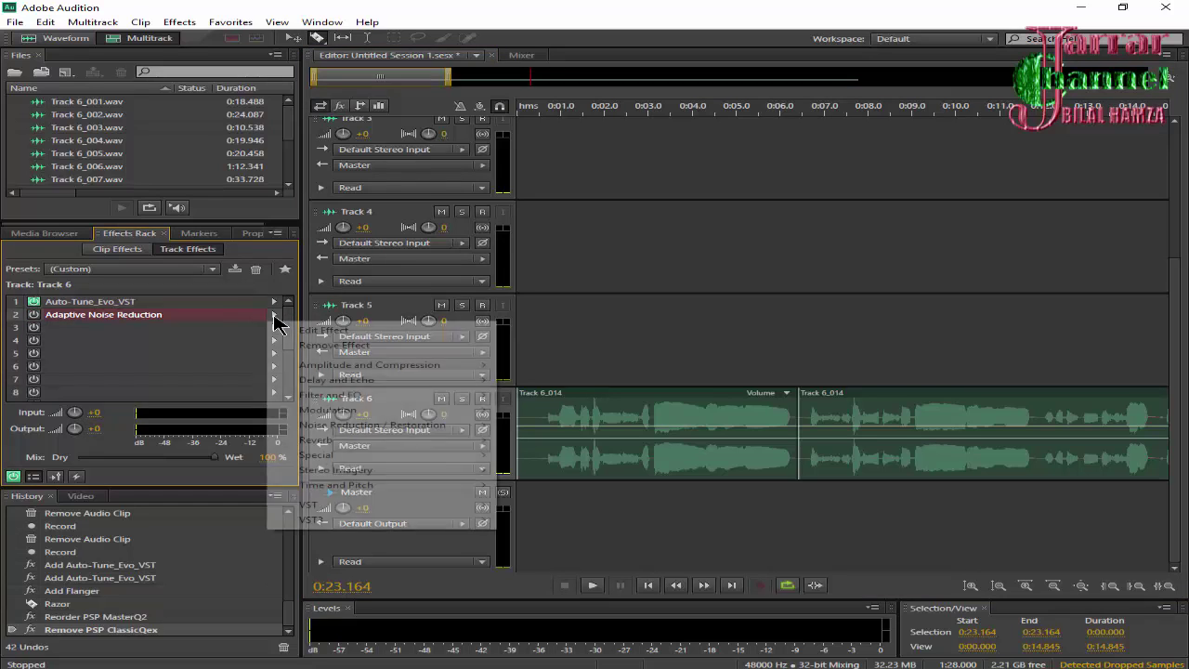
mouse_move(464, 433)
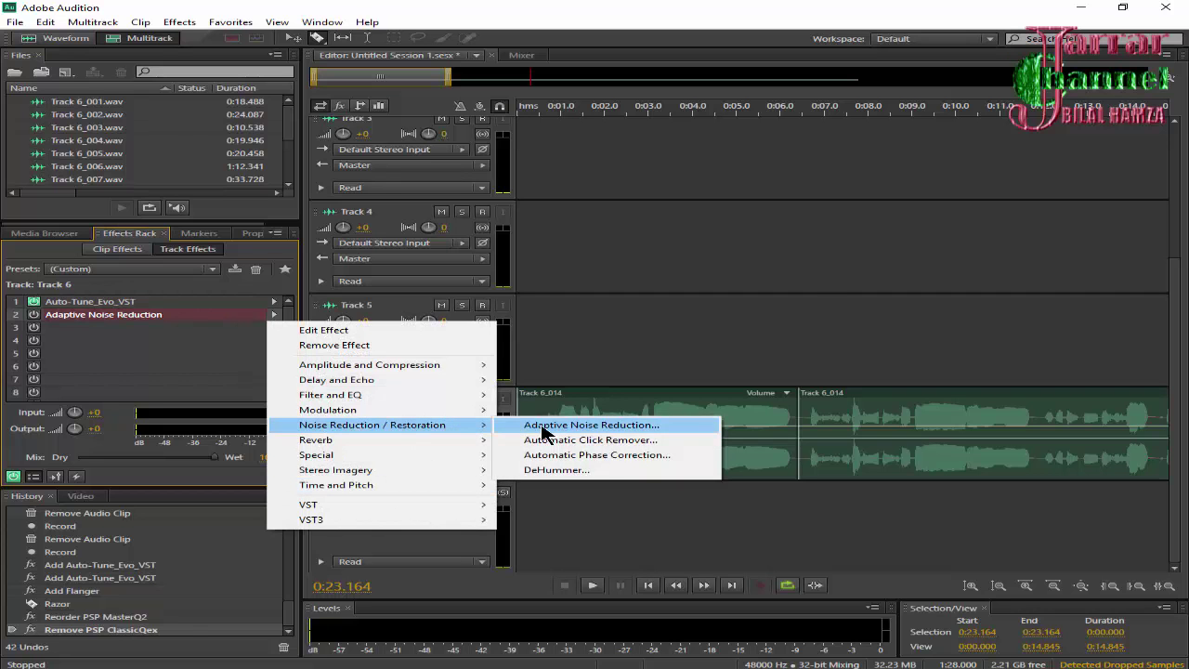
click(520, 425)
click(777, 389)
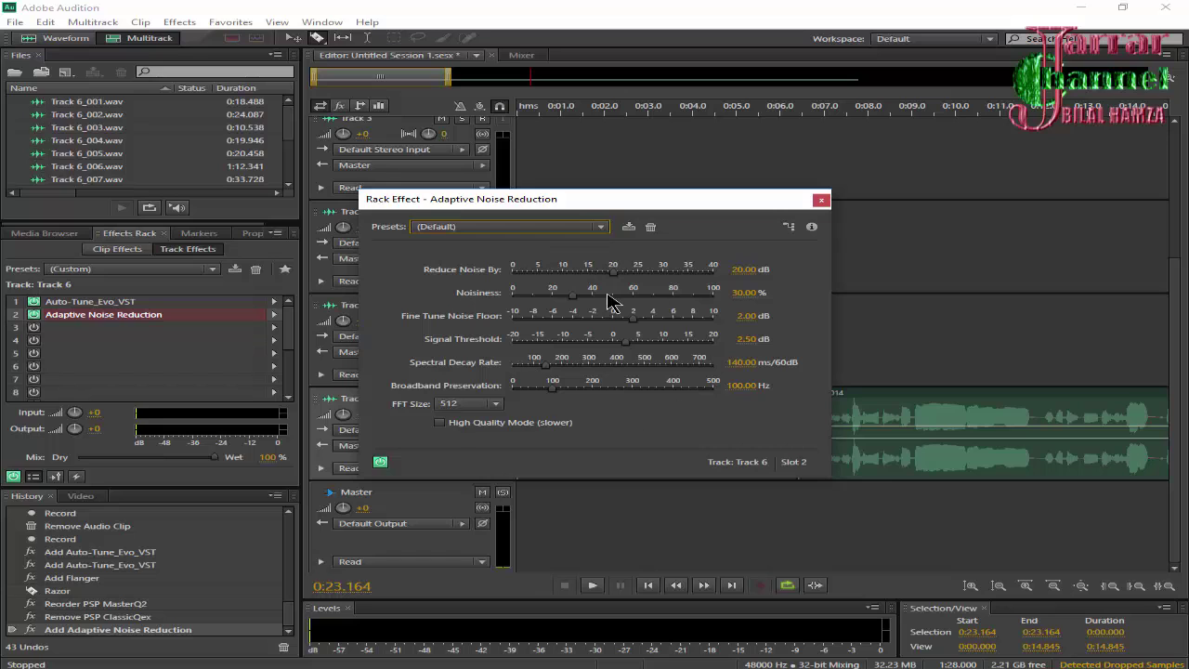
click(821, 200)
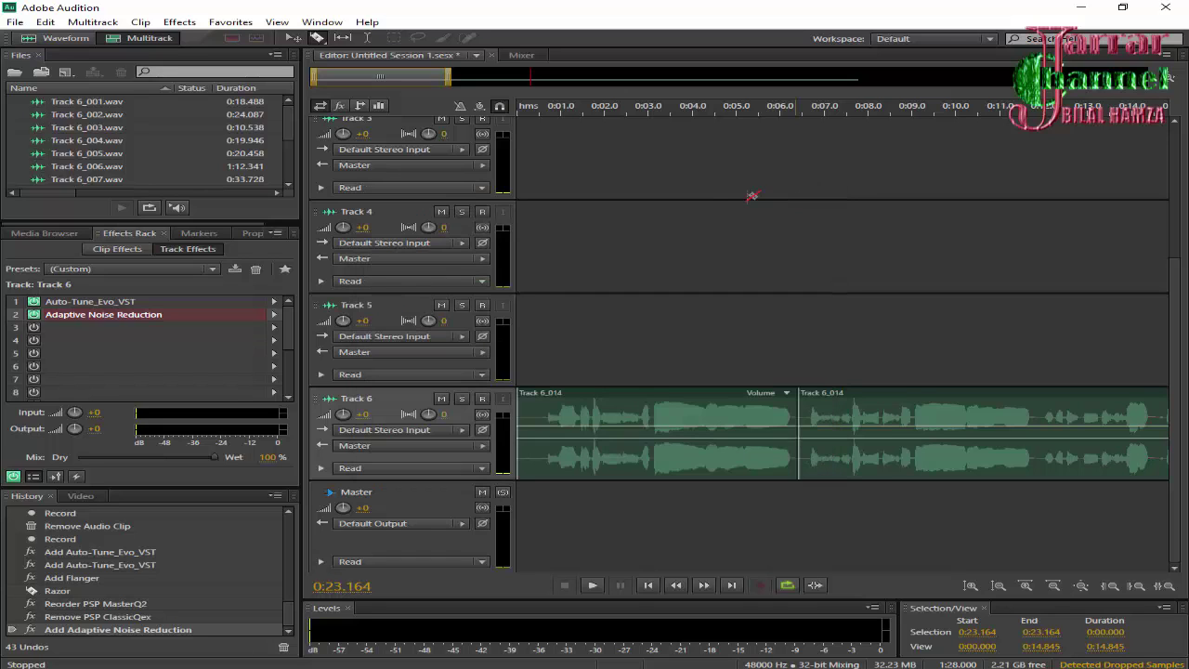
Remove the Adaptive Noise Reduction effect from Track 6's effects rack.
click(275, 314)
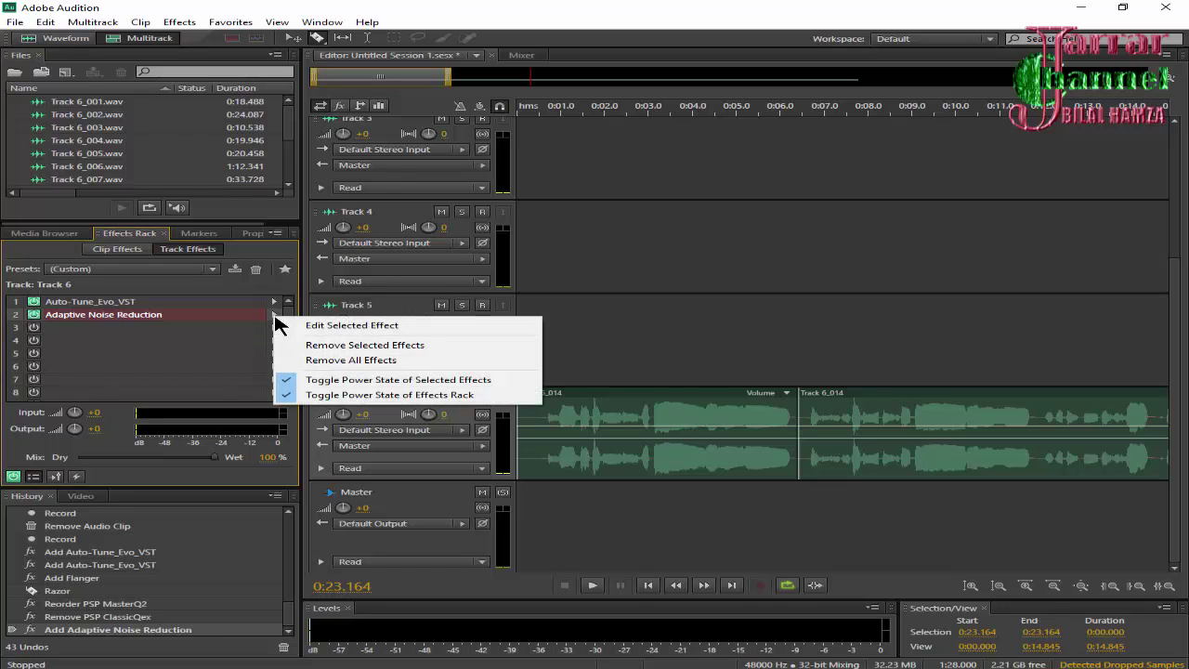
click(349, 345)
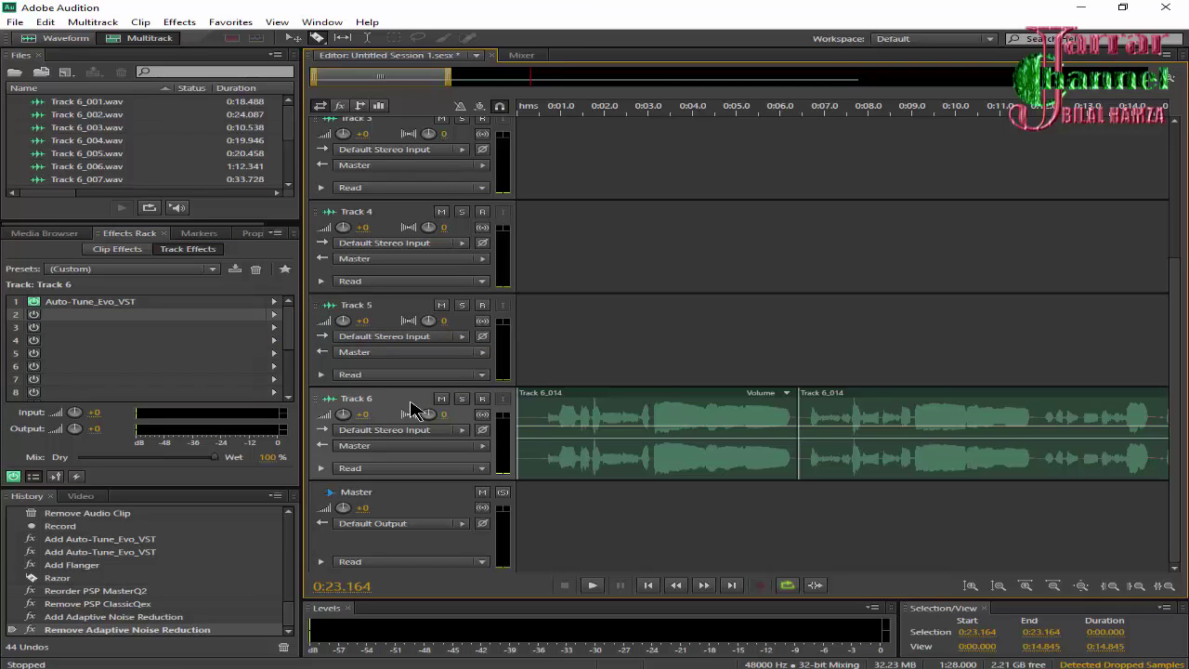
Inspect the Auto-Tune_Evo_VST settings on Track 6 and close the effect window.
click(137, 306)
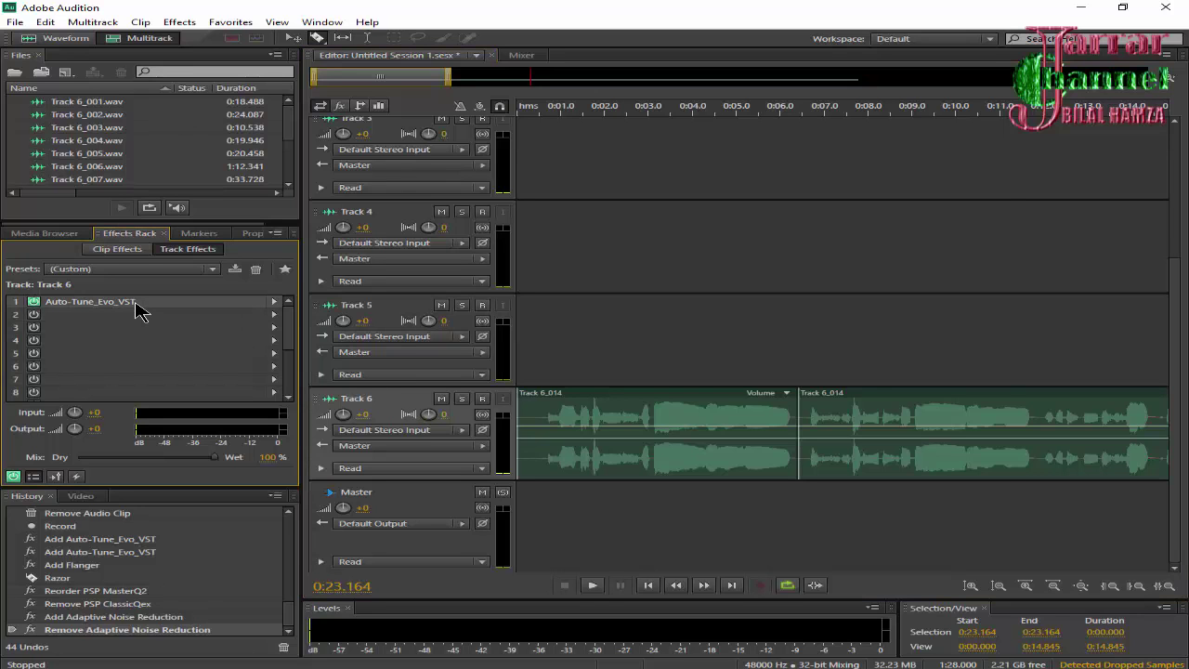
double_click(135, 304)
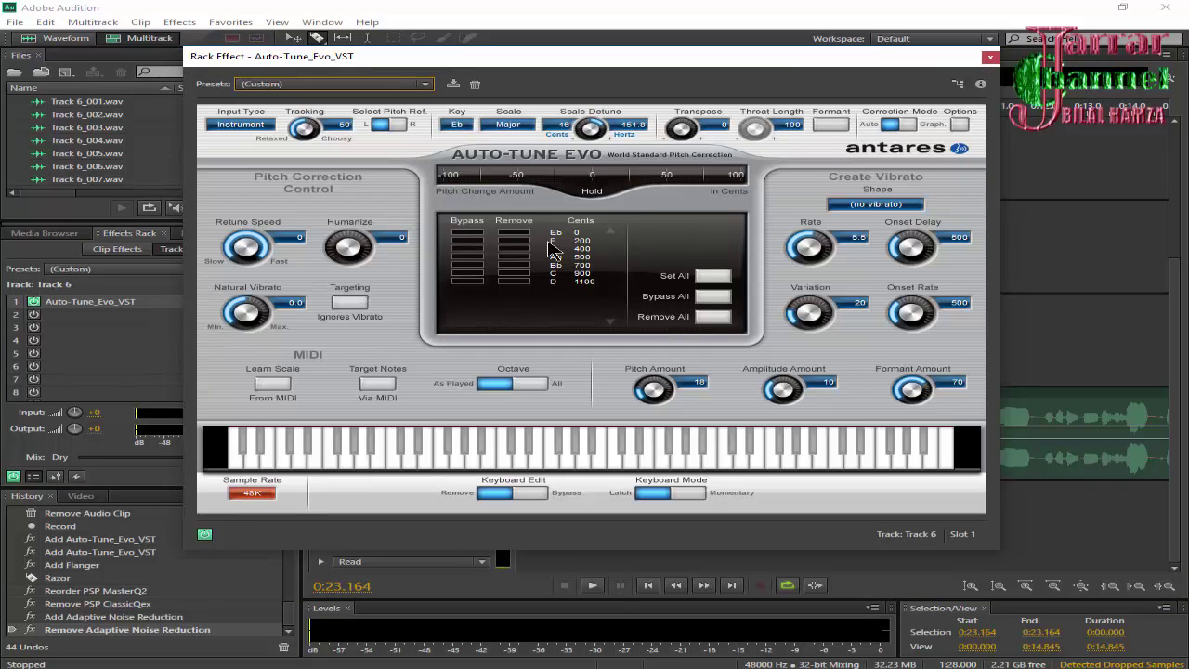
click(990, 57)
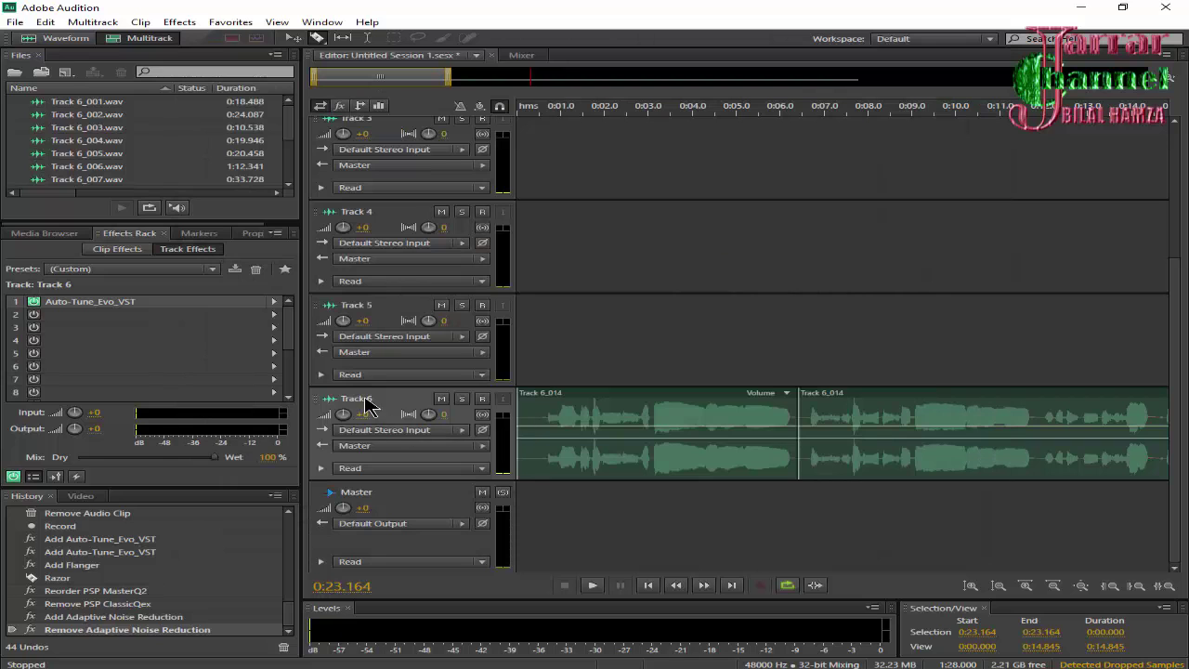
Inspect the key, scale and detune settings of Auto-Tune_Evo_VST on Track 5, then close the effect window.
click(388, 313)
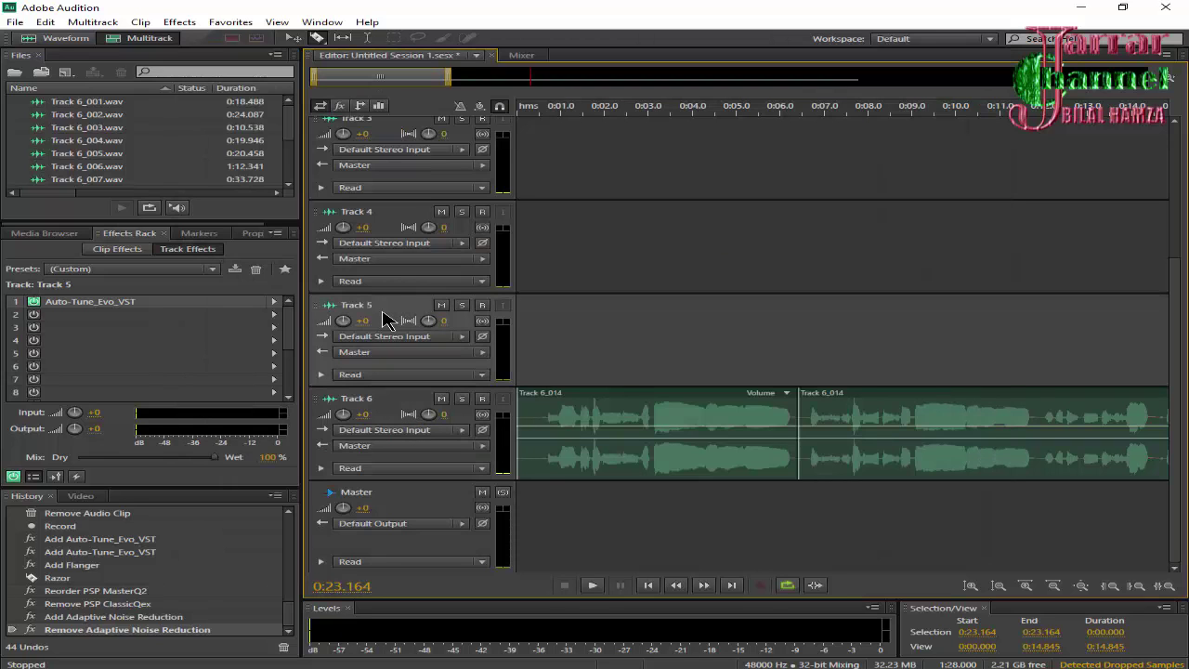
double_click(183, 304)
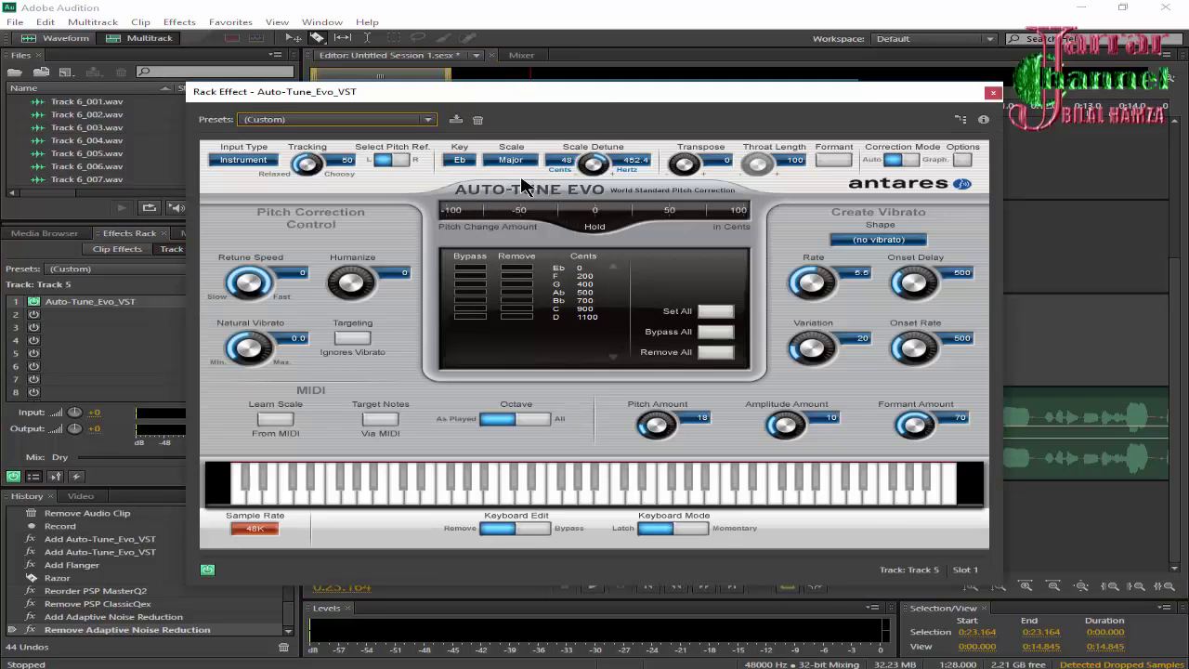
click(993, 93)
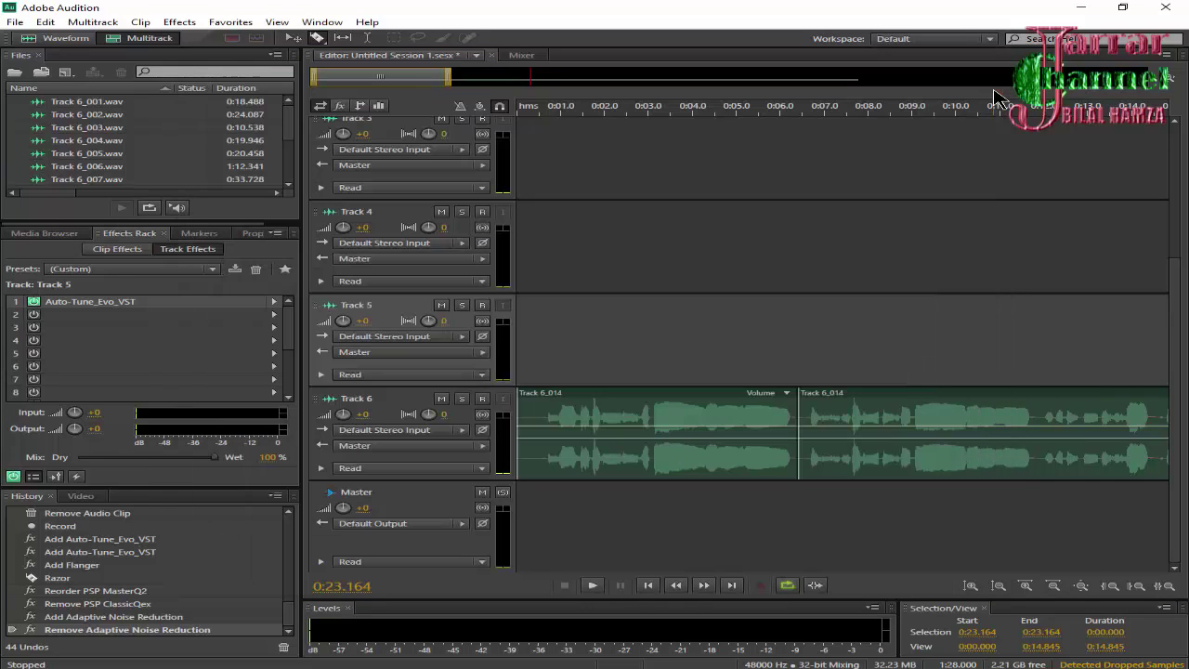
Inspect the key, scale and detune settings of Auto-Tune_Evo_VST on Track 4, then close the effect window.
click(395, 225)
double_click(201, 303)
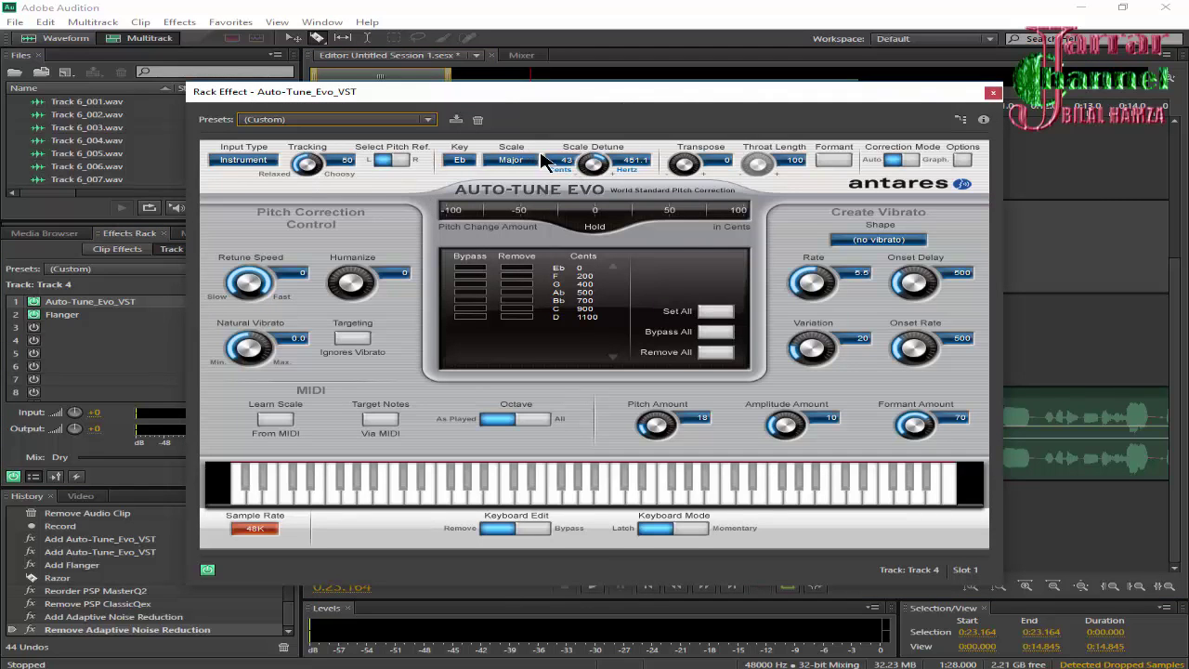
click(993, 93)
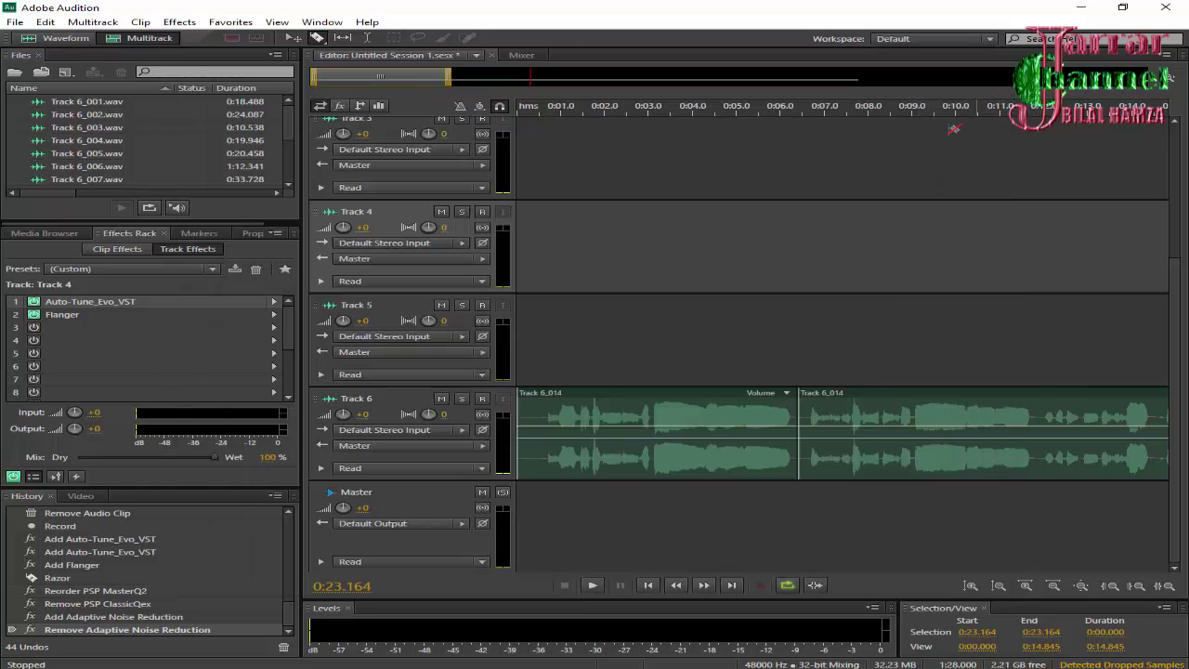
Inspect Track 4's Flanger settings, then insert the Flanger modulation effect again in rack slot 2 and close its window.
double_click(130, 322)
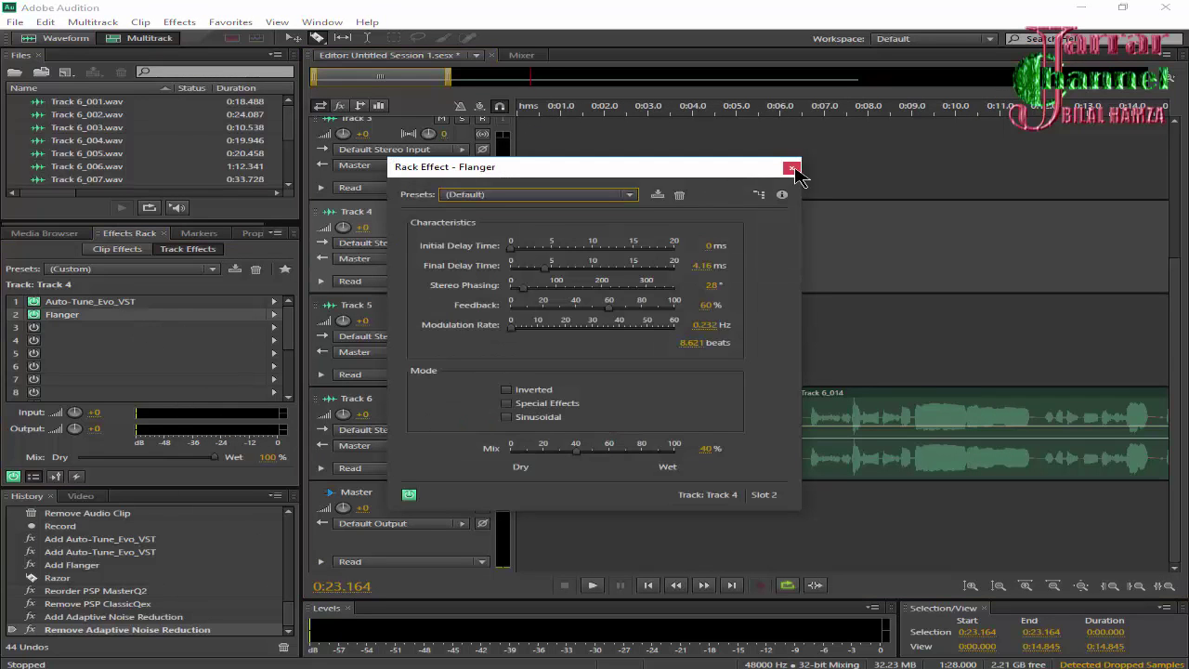
click(791, 167)
click(275, 314)
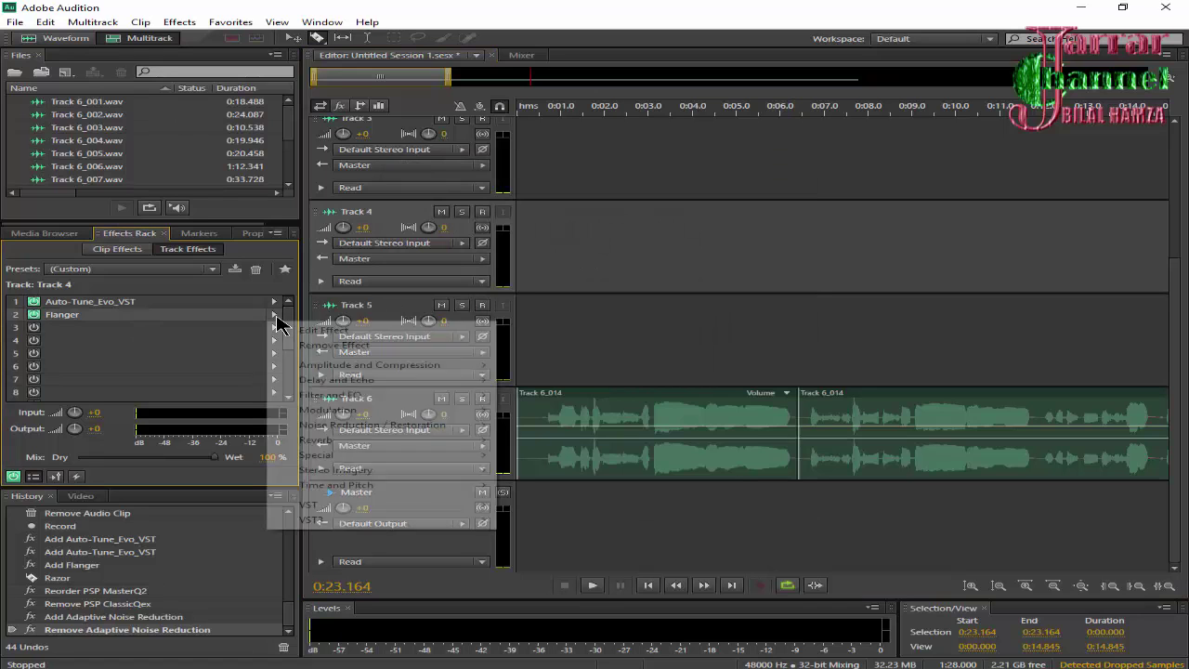
mouse_move(354, 399)
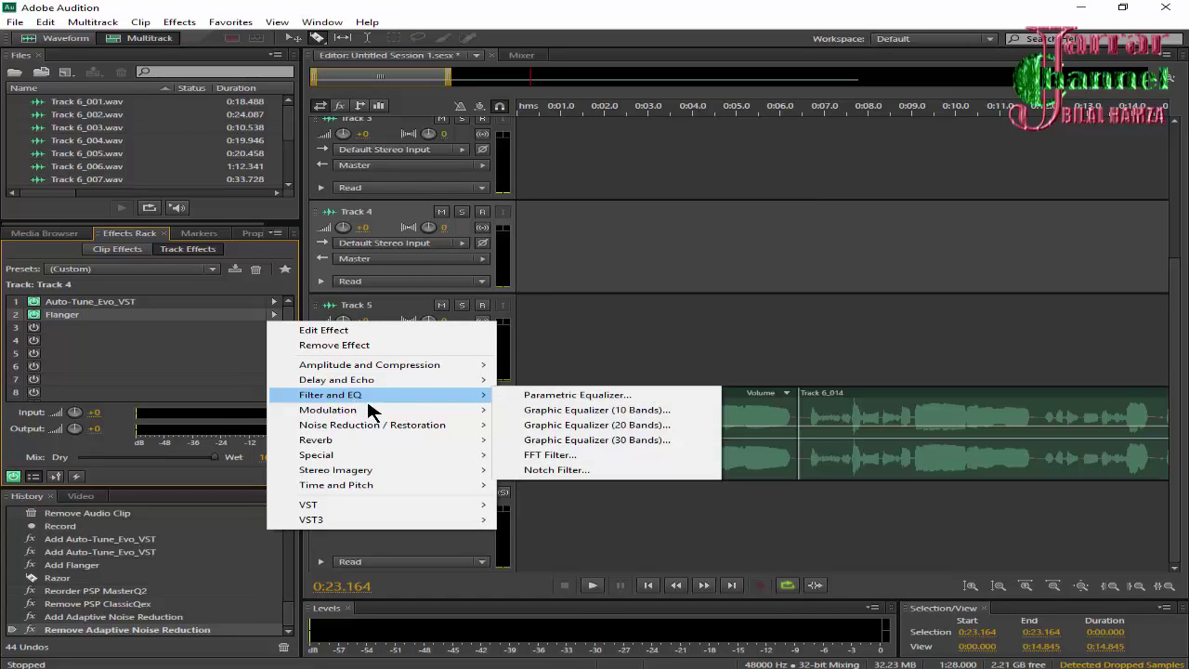
mouse_move(446, 413)
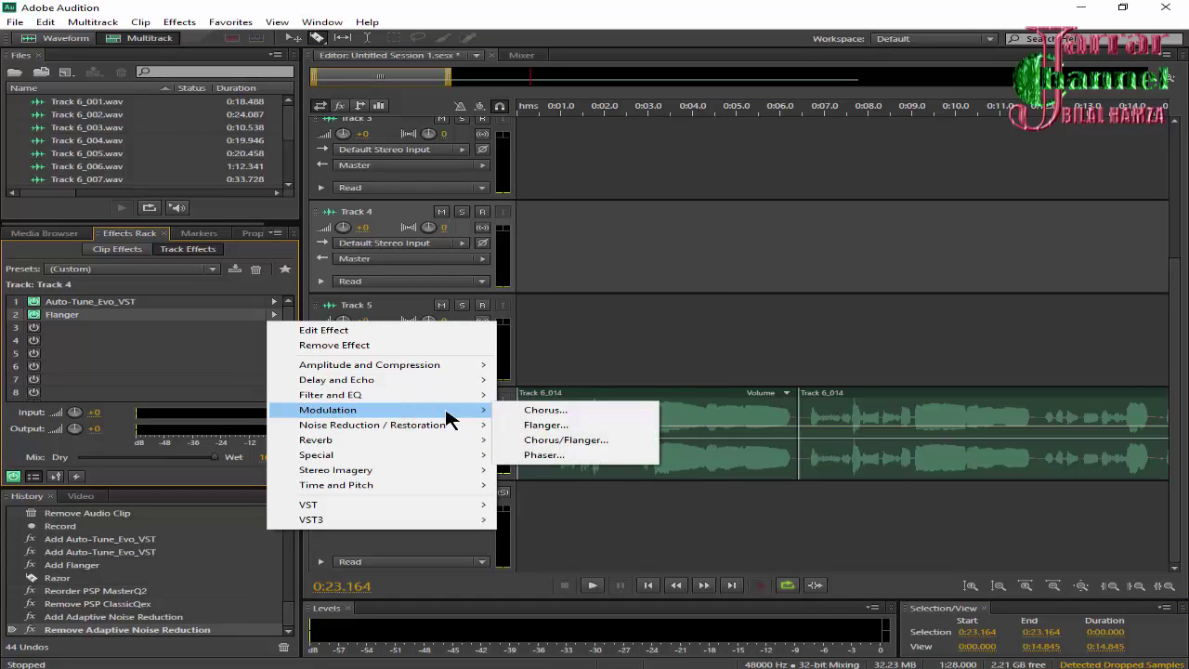
click(555, 426)
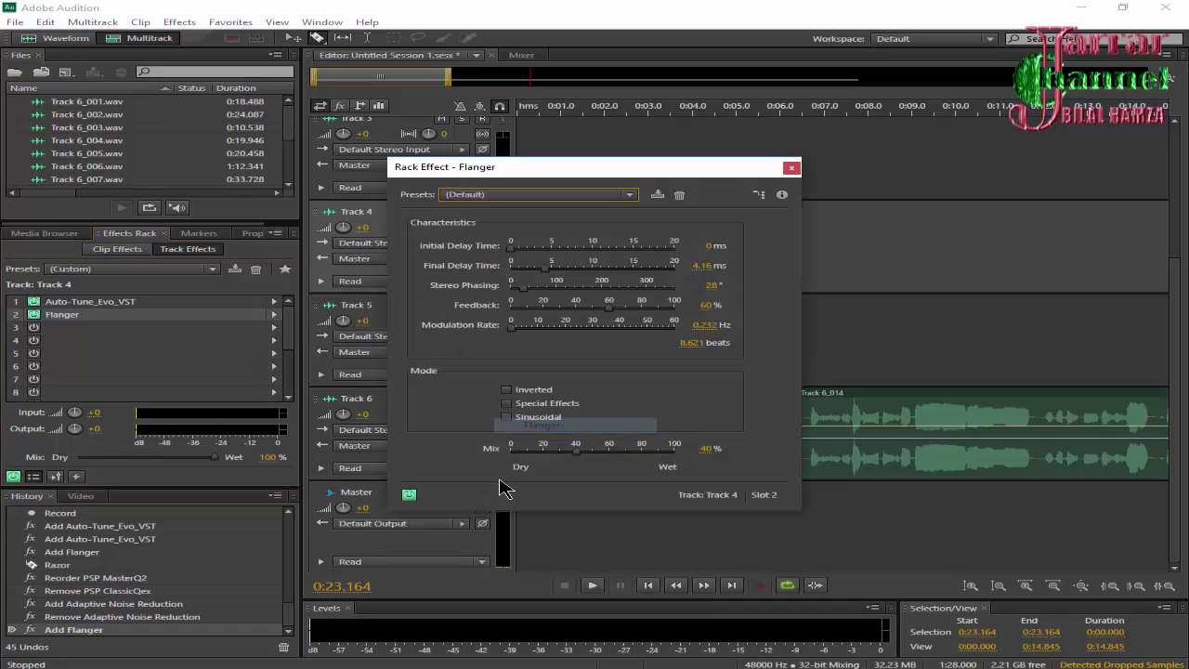
click(789, 168)
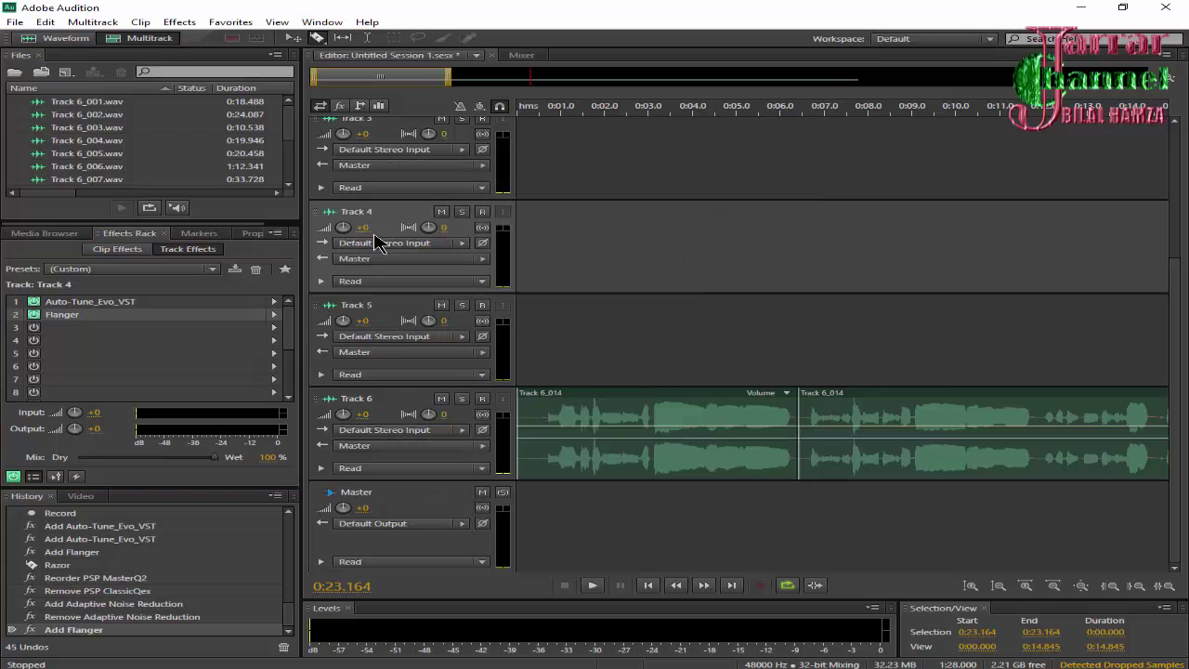
Compare the effects racks of Tracks 5 and 6, then move the first Track 6 clip up onto Track 5.
click(397, 312)
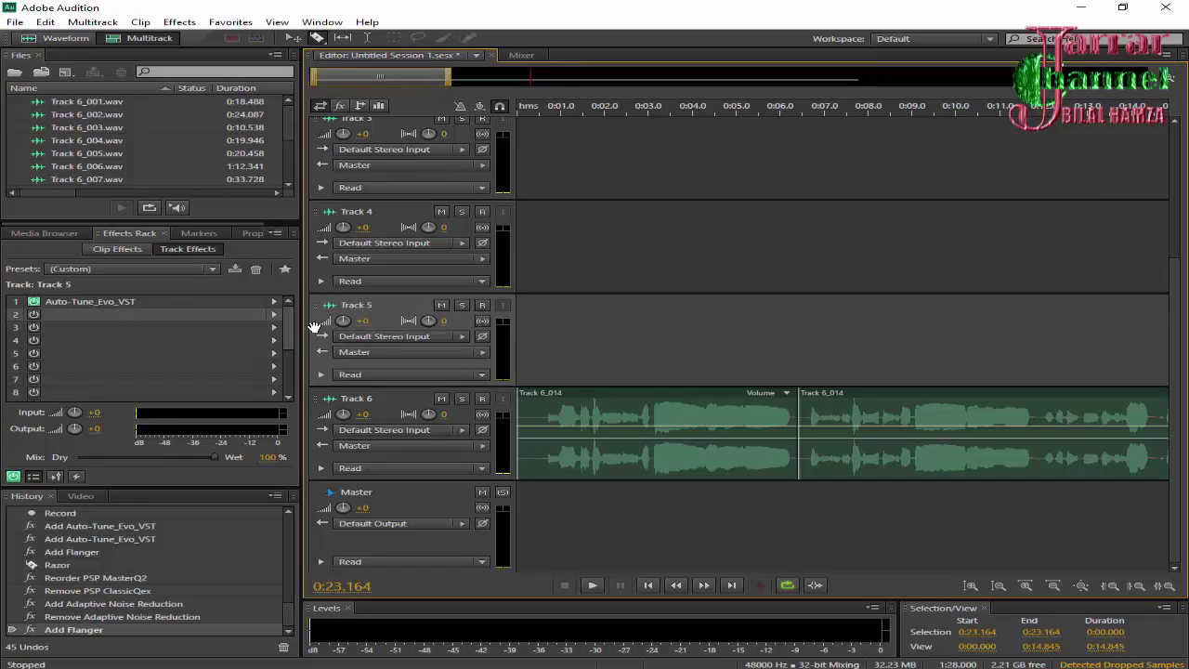
click(407, 405)
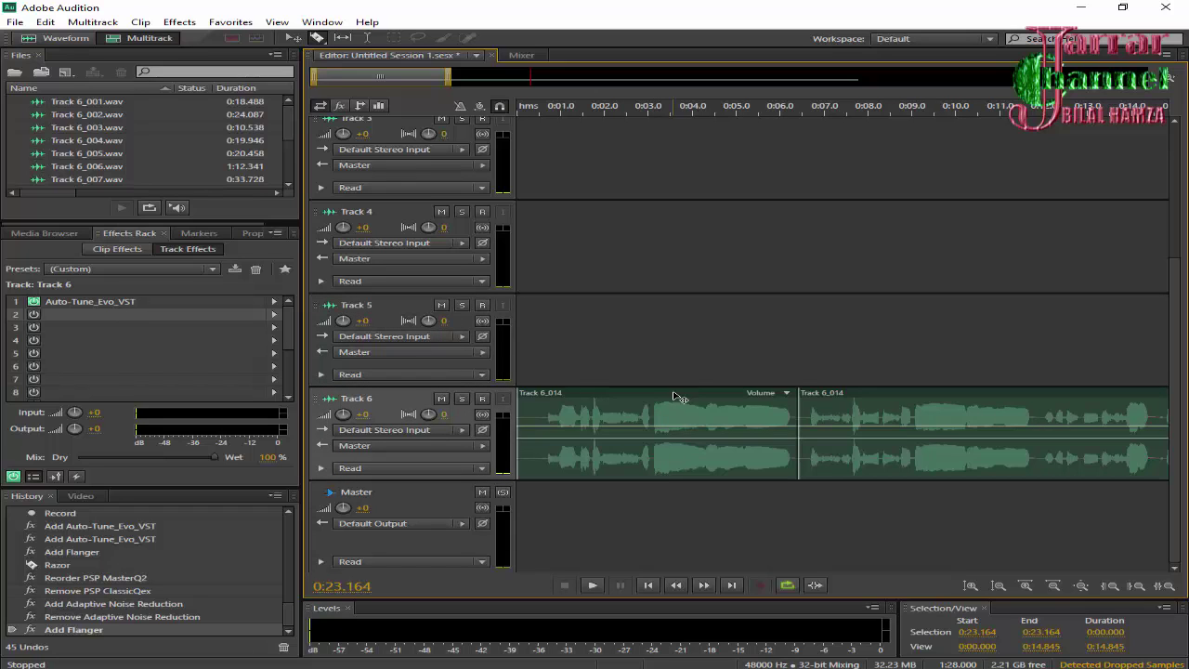
drag(677, 397, 679, 350)
Play the session from the start and stop it at about 7 seconds.
click(594, 586)
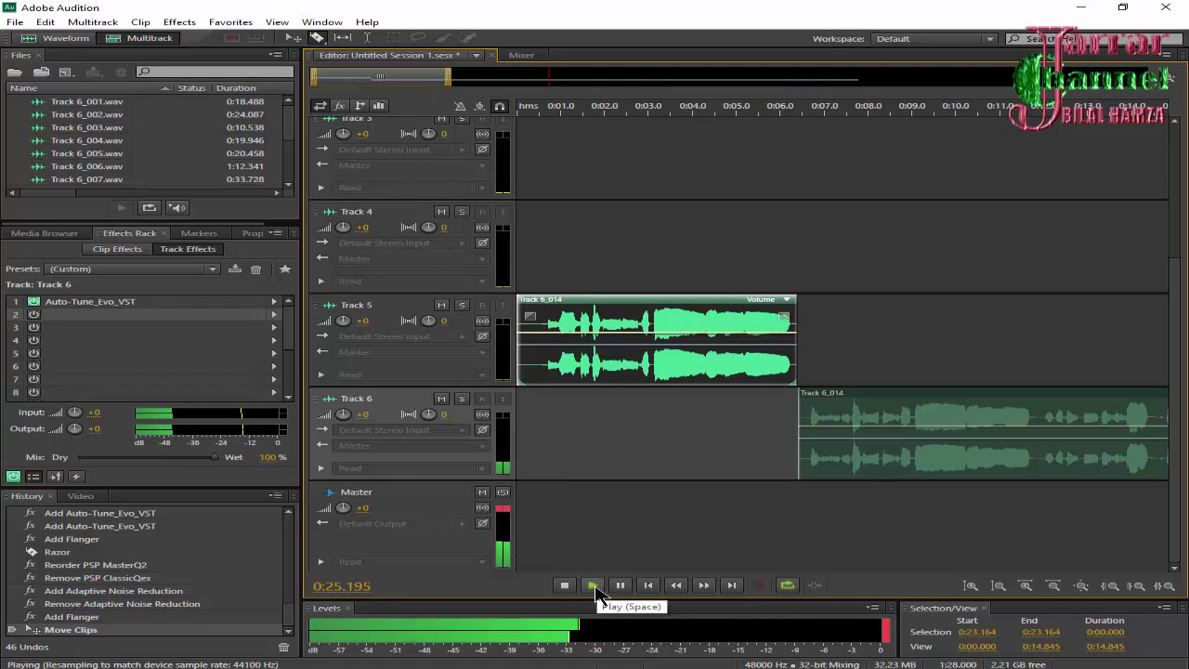
click(561, 587)
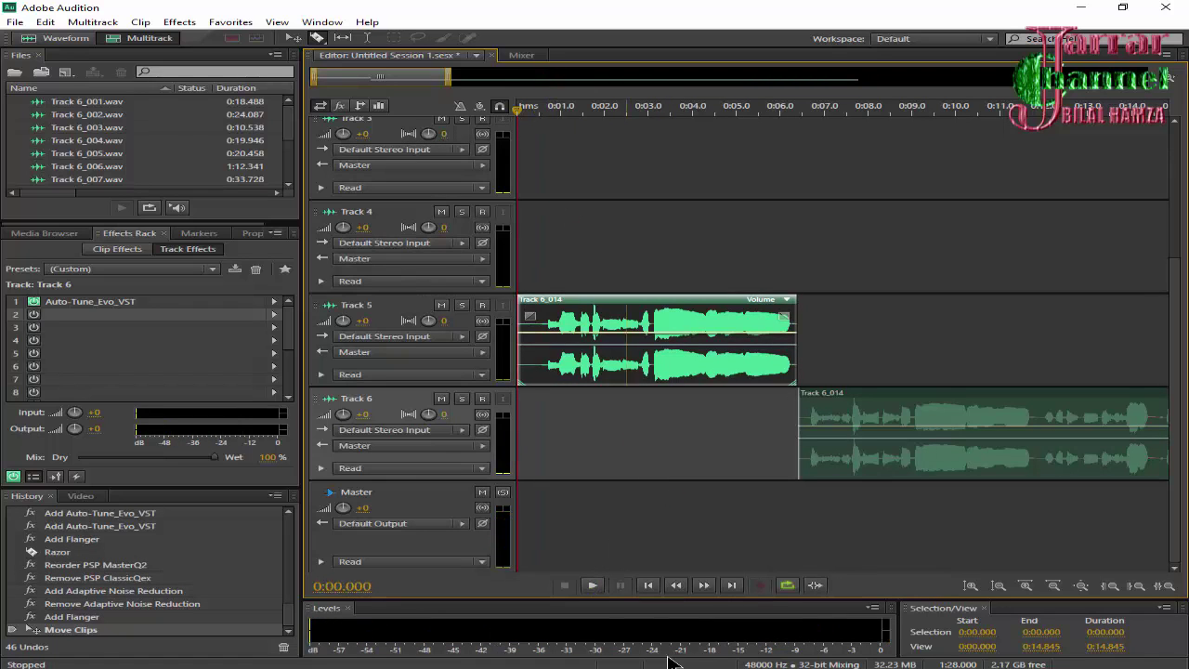
click(593, 586)
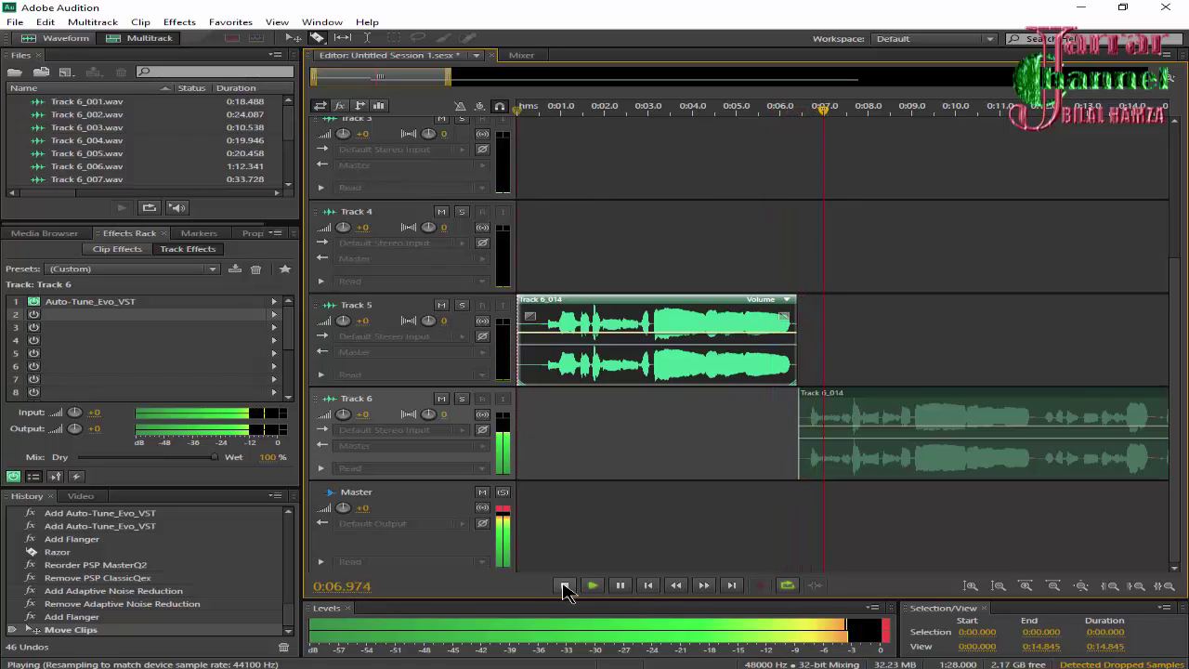
click(564, 586)
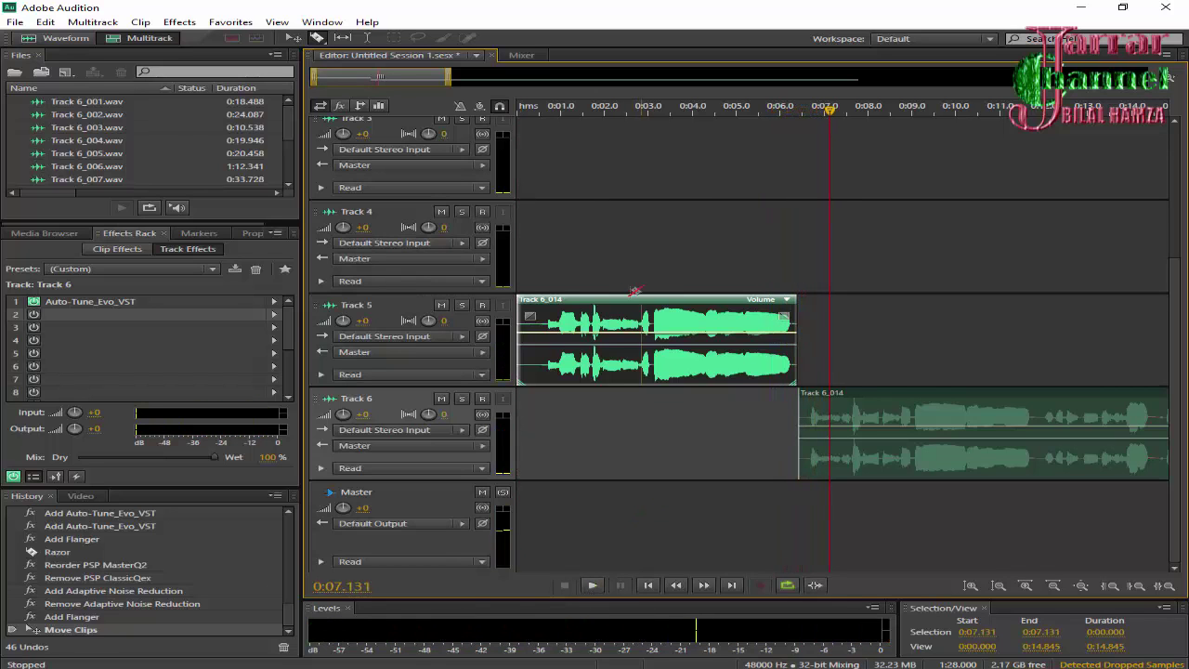
Move the clip from Track 5 back to the start of Track 6.
drag(626, 306, 628, 400)
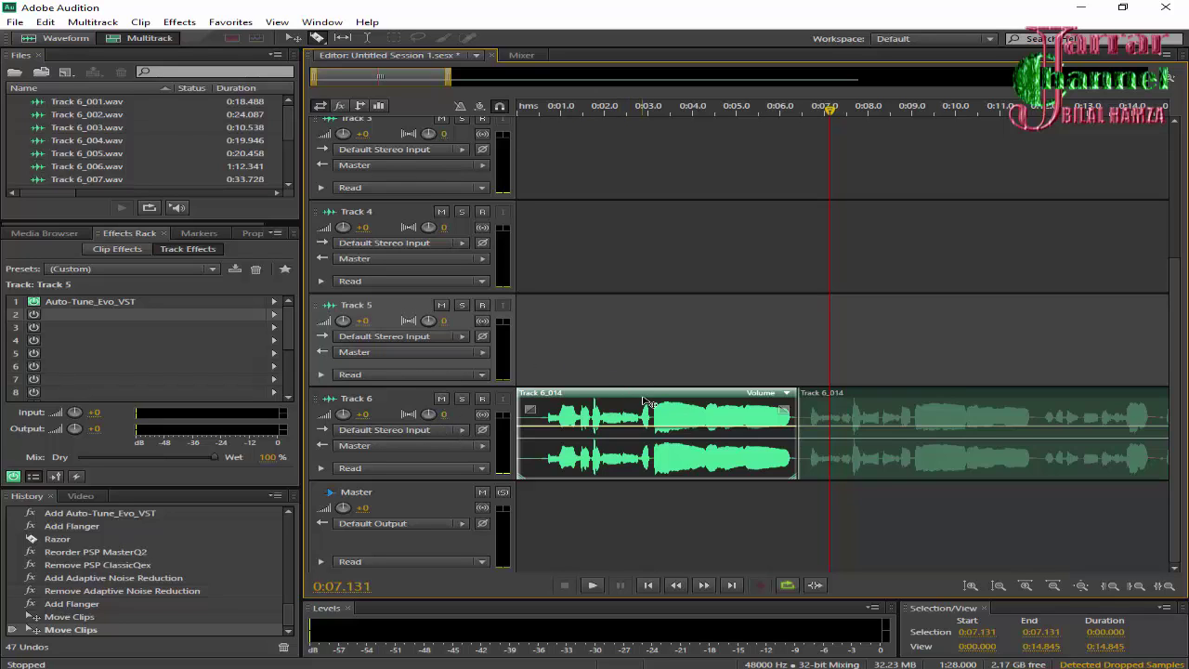
drag(648, 401, 640, 435)
drag(648, 395, 632, 432)
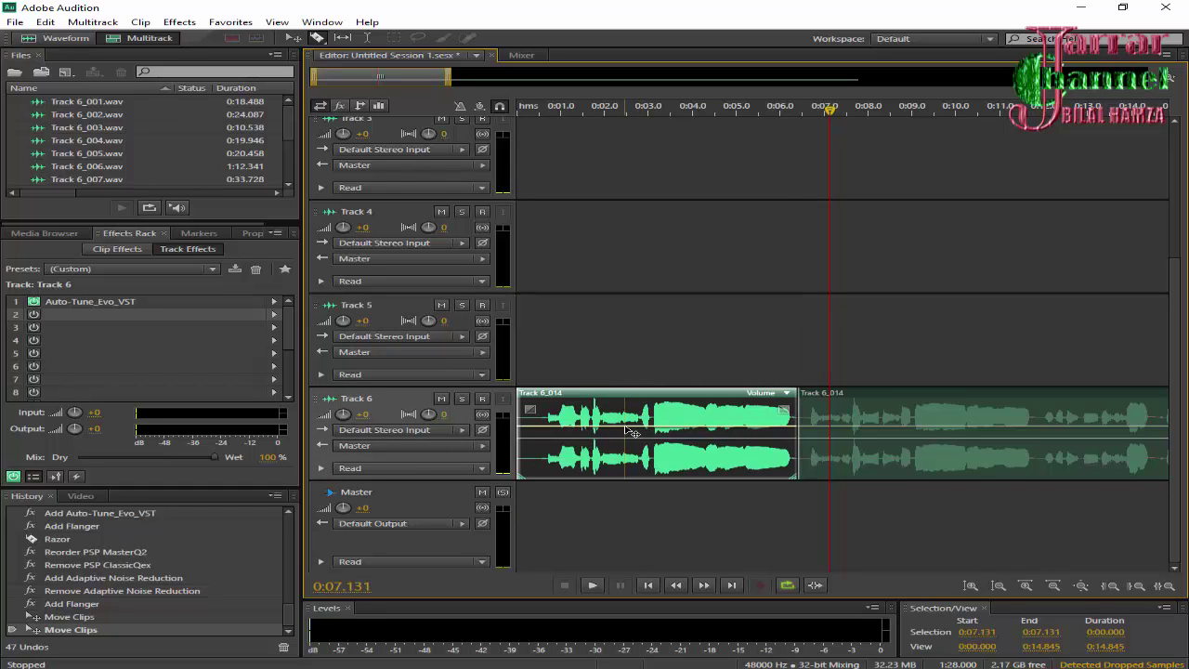
Try moving the first clip between Track 6 and Track 5 with the Move tool.
click(317, 39)
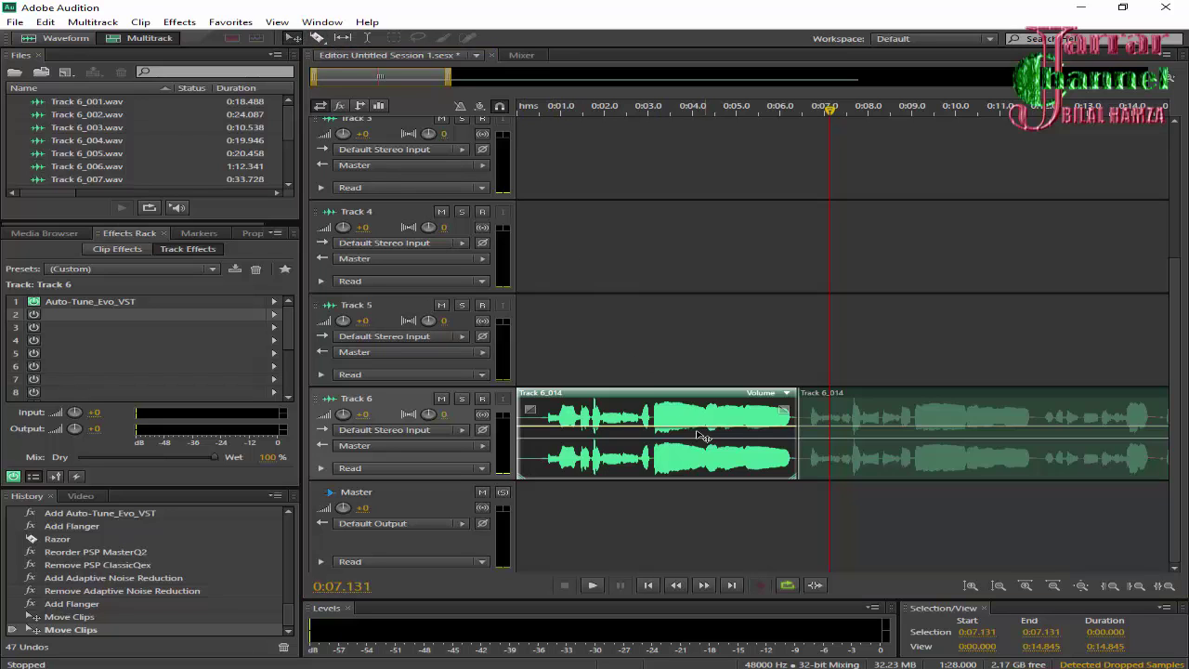
key(ctrl+z)
key(ctrl+shift+z)
key(ctrl+z)
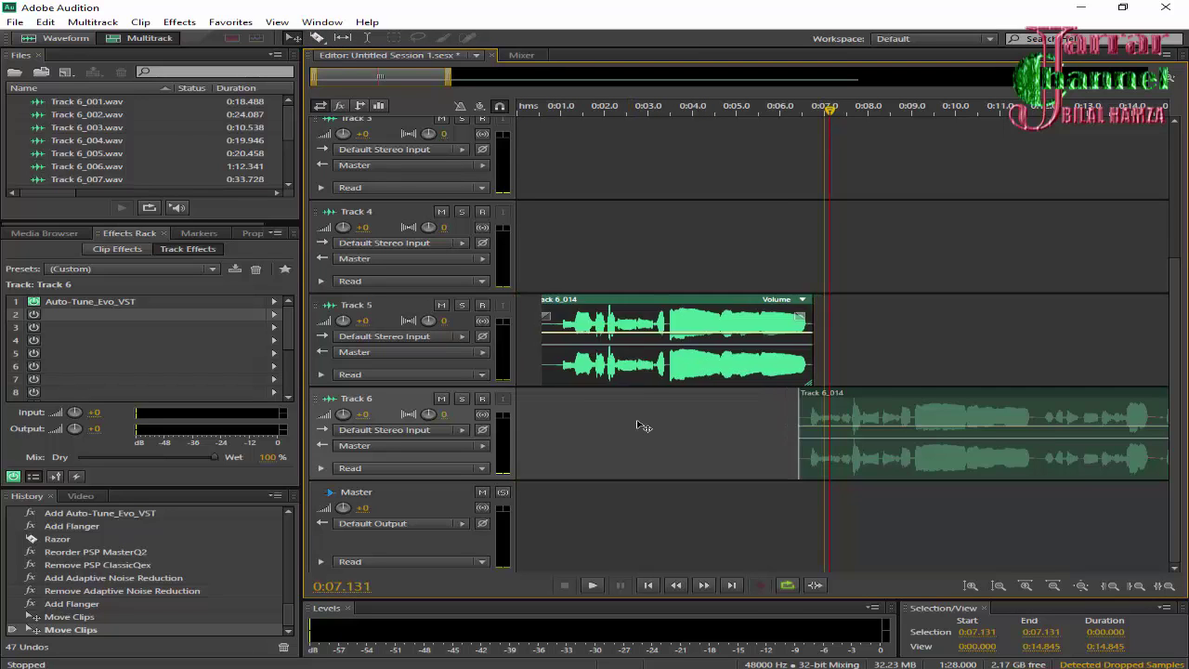
key(ctrl+shift+z)
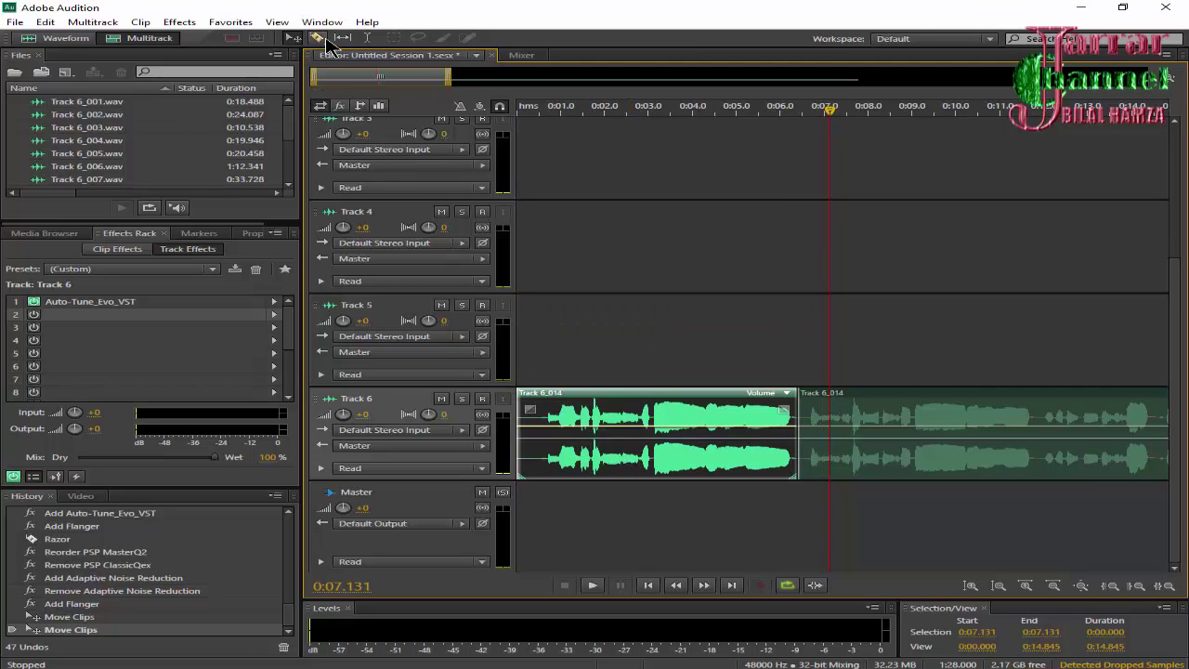
Trim a short piece off the beginning of the first Track 6 clip and move the clip back to 0:00.000.
click(323, 41)
drag(522, 447, 543, 437)
click(600, 398)
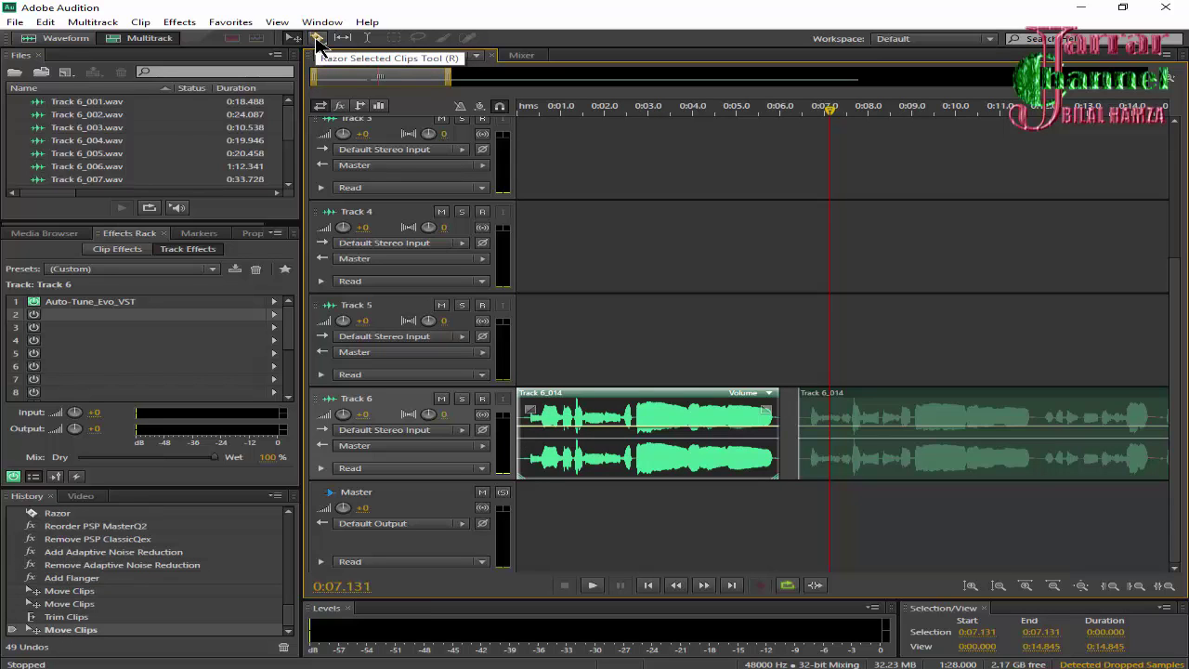
Activate the Razor Selected Clips tool and copy the first clip on Track 6.
click(316, 41)
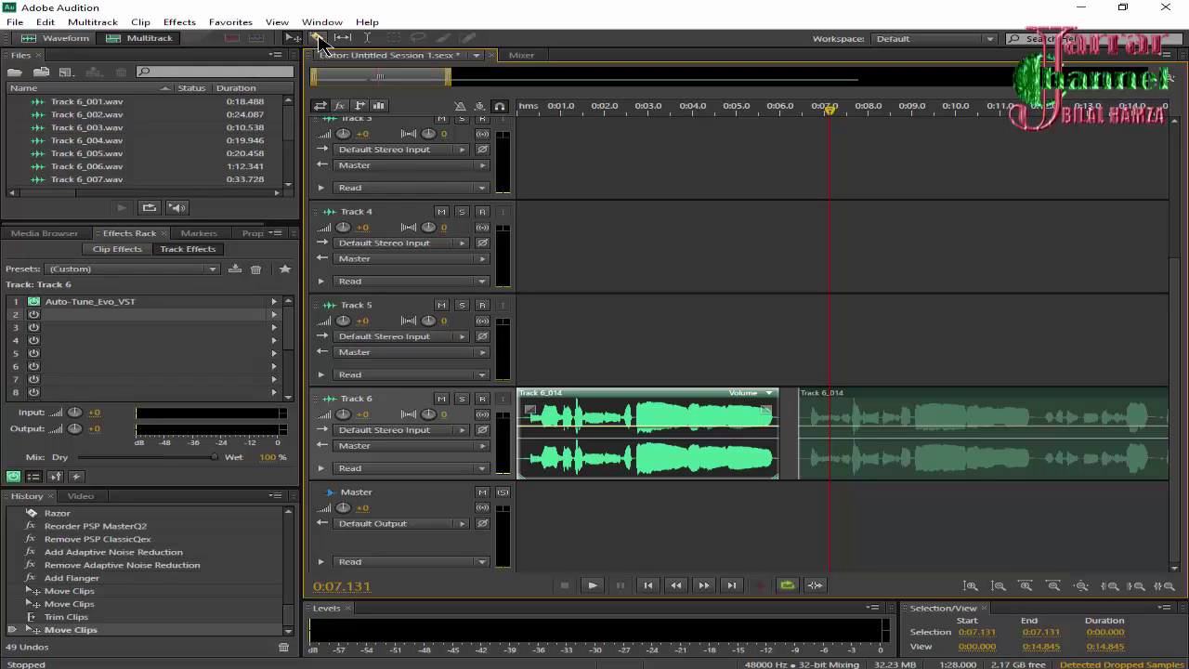
click(789, 412)
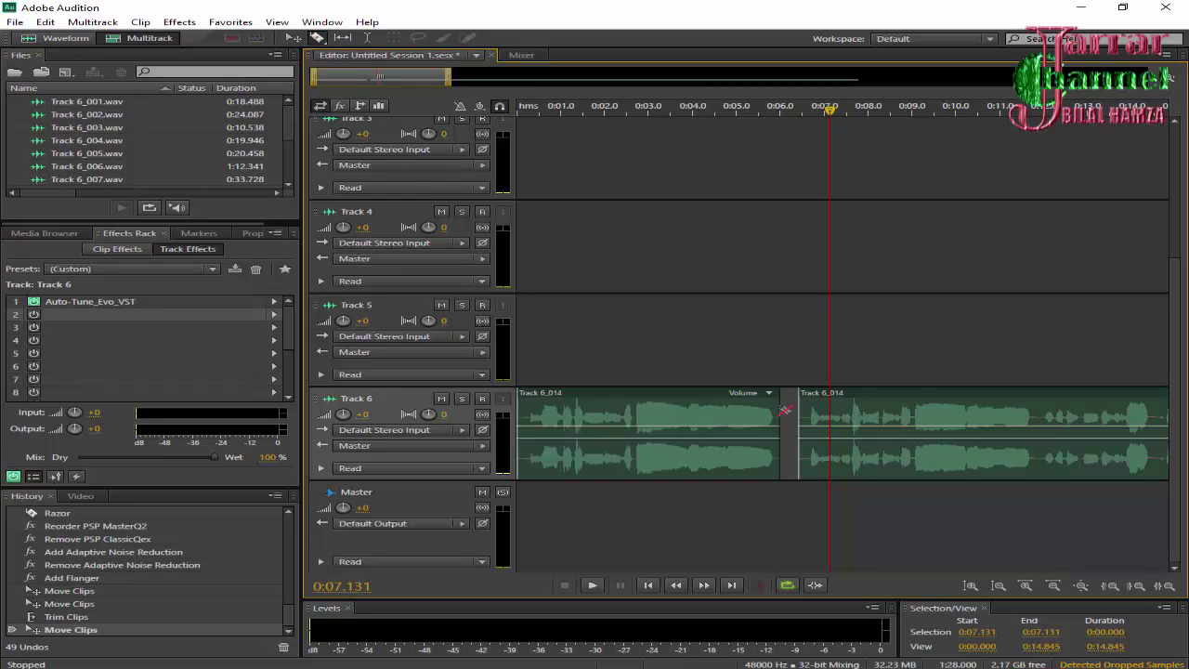
click(673, 397)
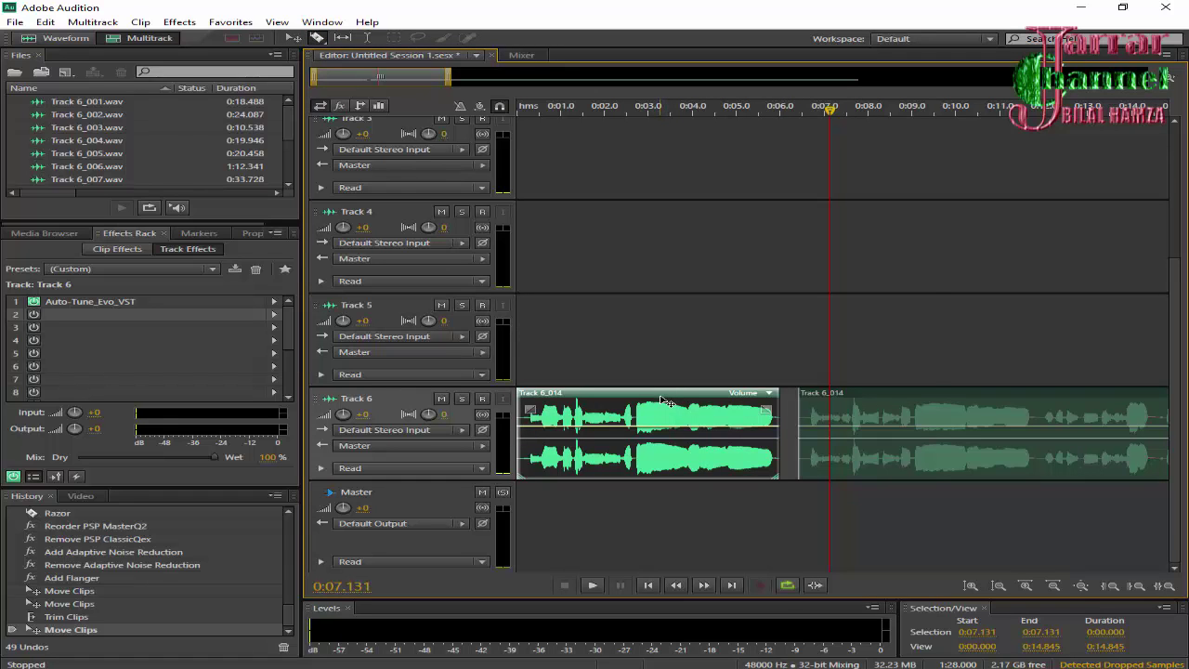
right_click(665, 401)
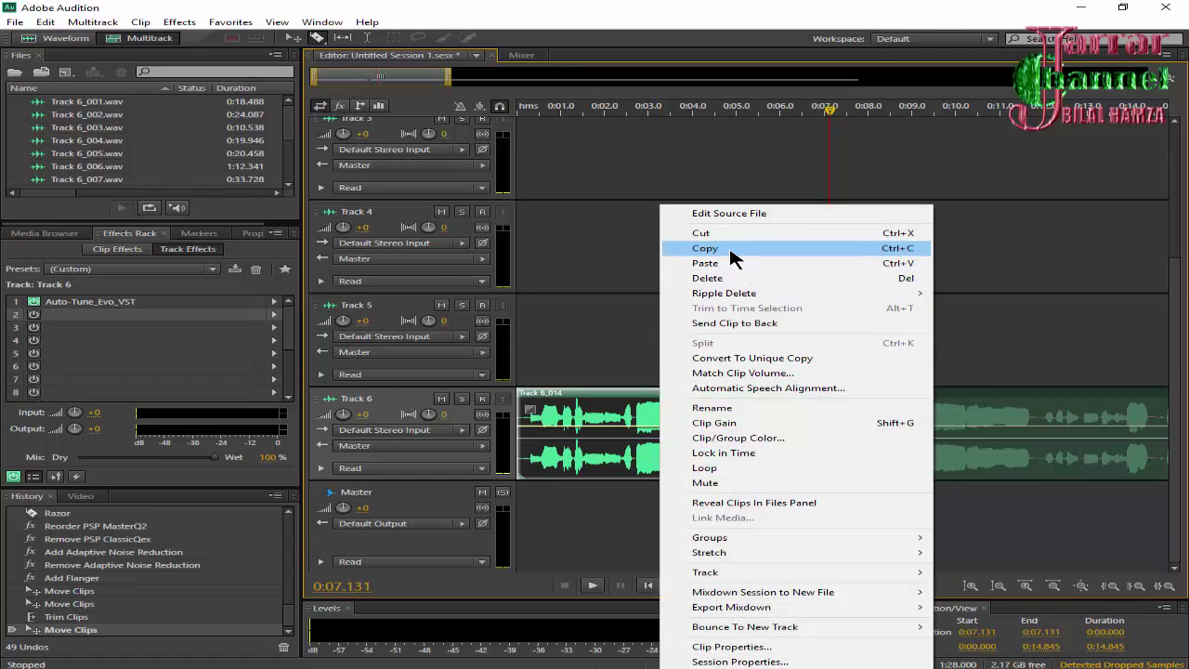
click(731, 249)
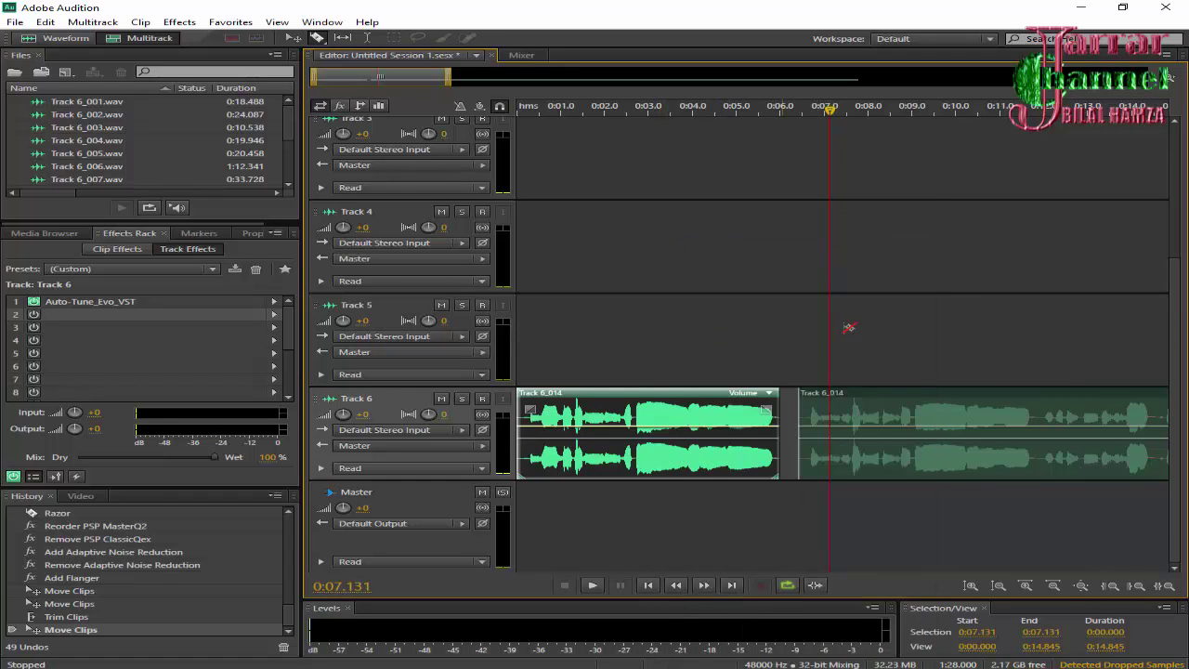
Paste the copied clip onto Track 4 at 0:03.891 and shift the second Track 6 clip to start where the pasted clip ends.
click(689, 108)
click(741, 322)
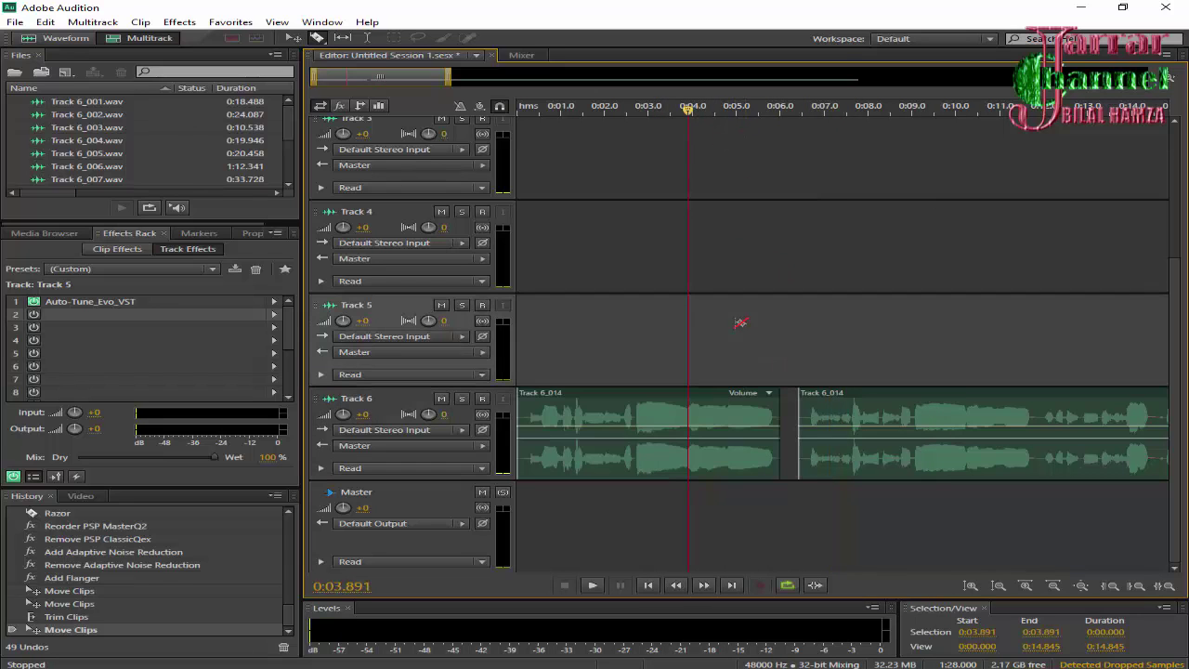
click(725, 223)
right_click(721, 224)
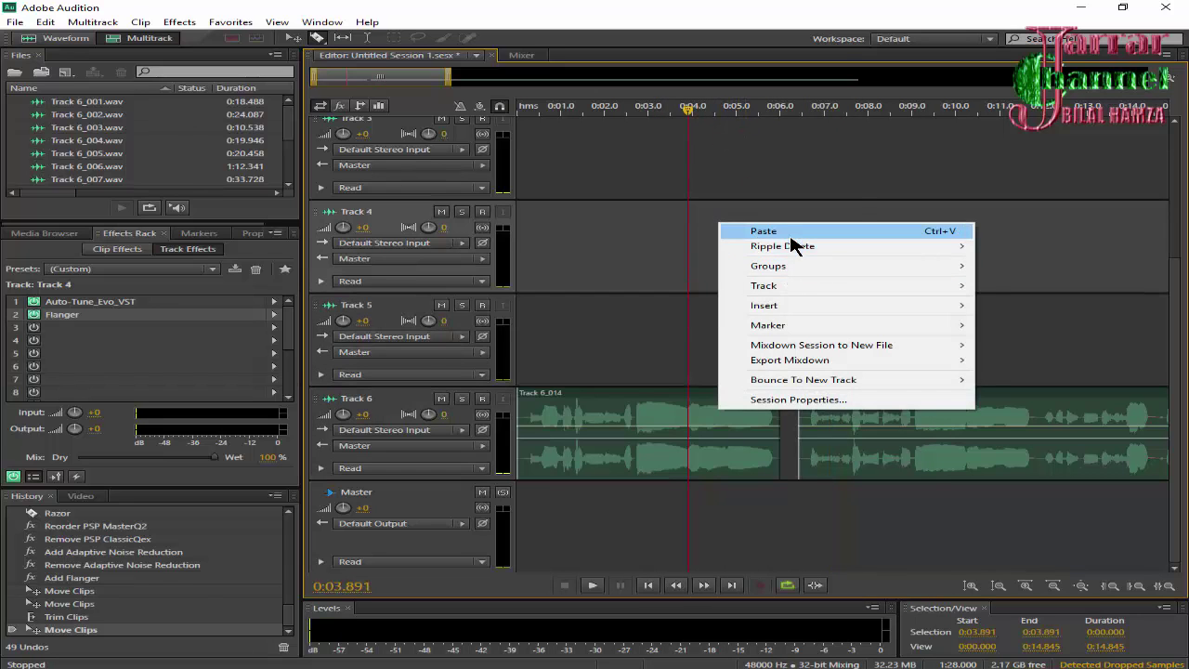
click(771, 231)
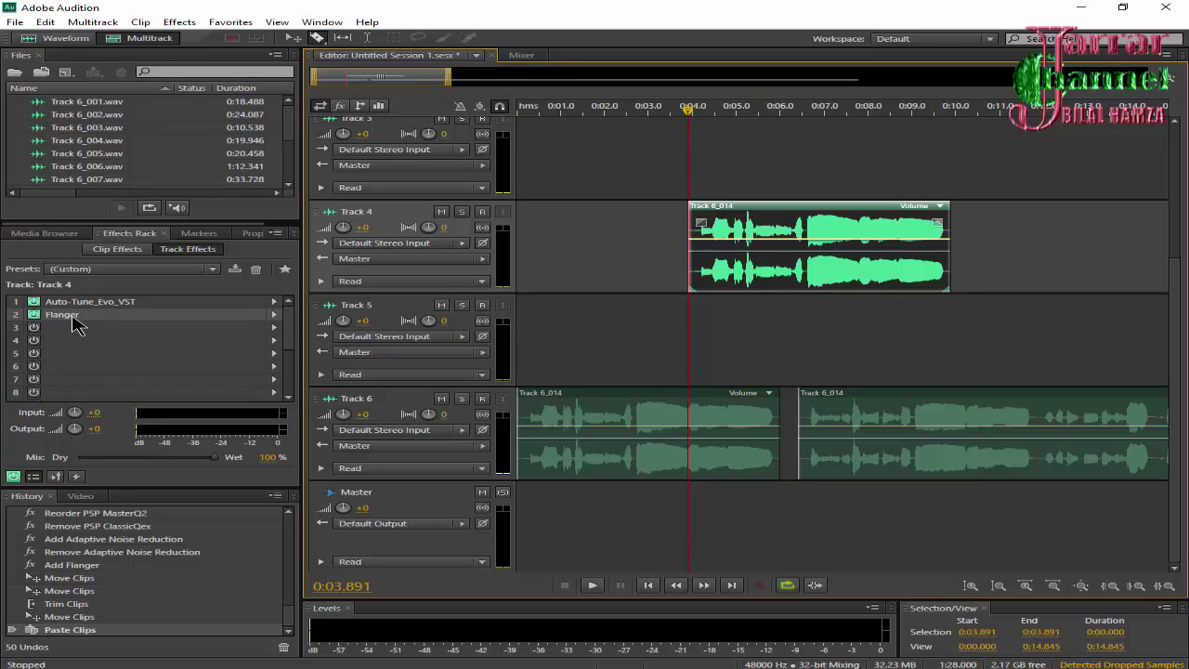
drag(890, 403, 1047, 402)
Give the Track 4 clip a fade-in of about 3 seconds and a fade-out of about 1.5 seconds.
click(827, 212)
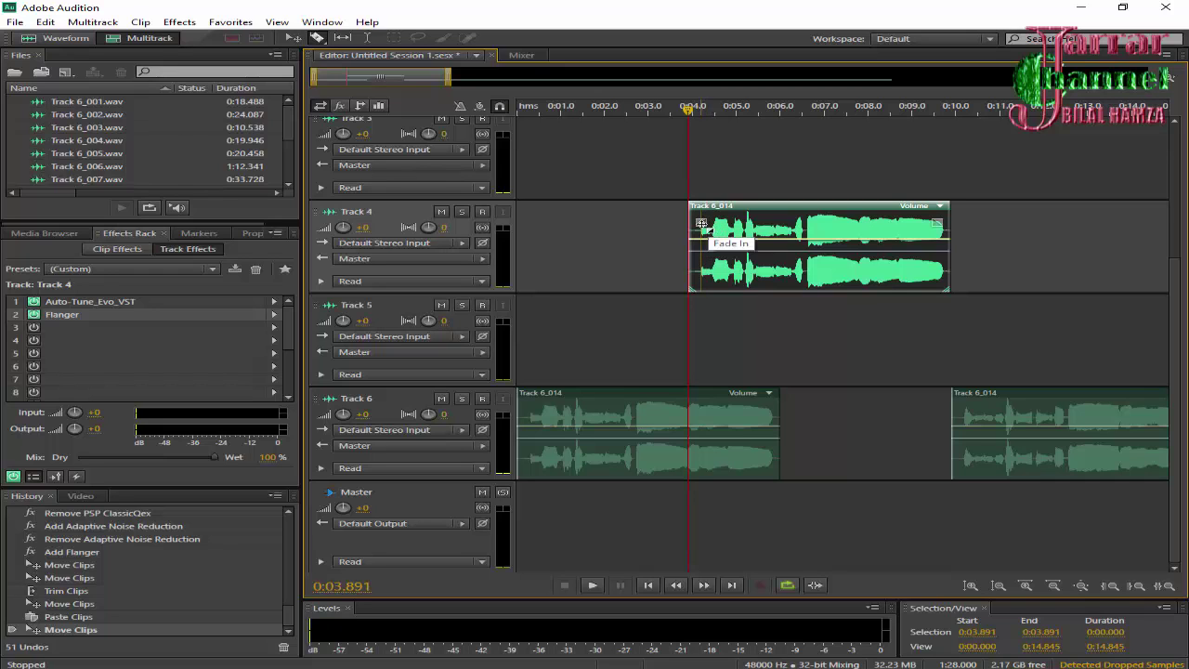
mouse_move(701, 223)
mouse_down()
mouse_move(830, 234)
mouse_move(812, 213)
mouse_up()
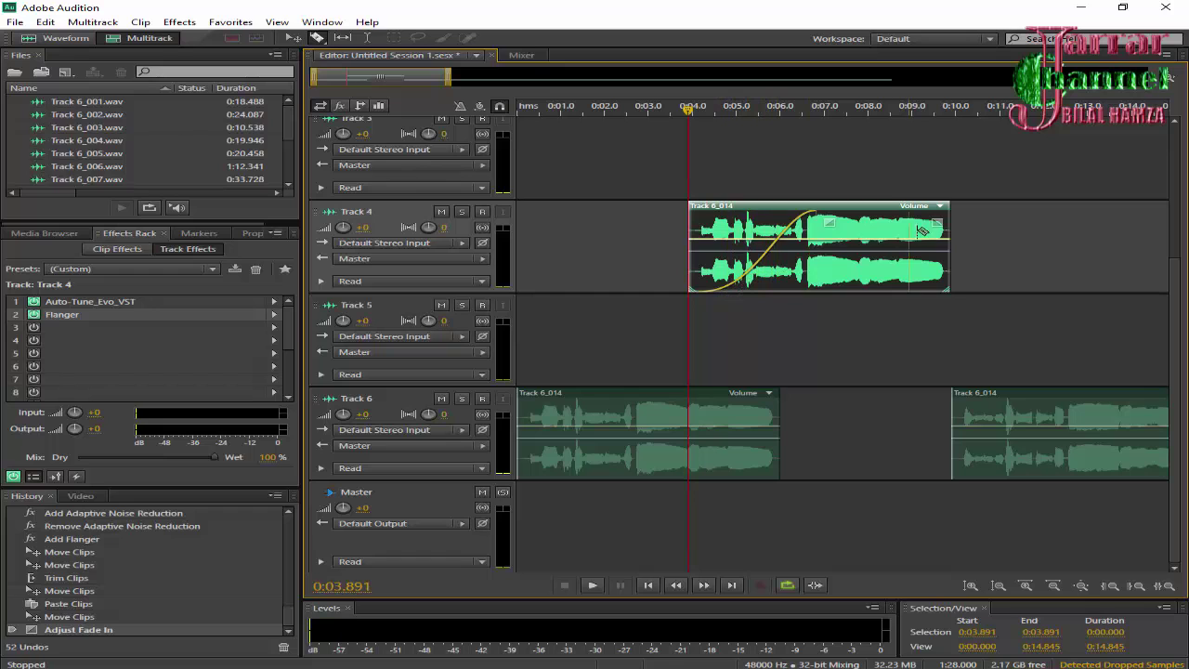
drag(938, 223, 868, 223)
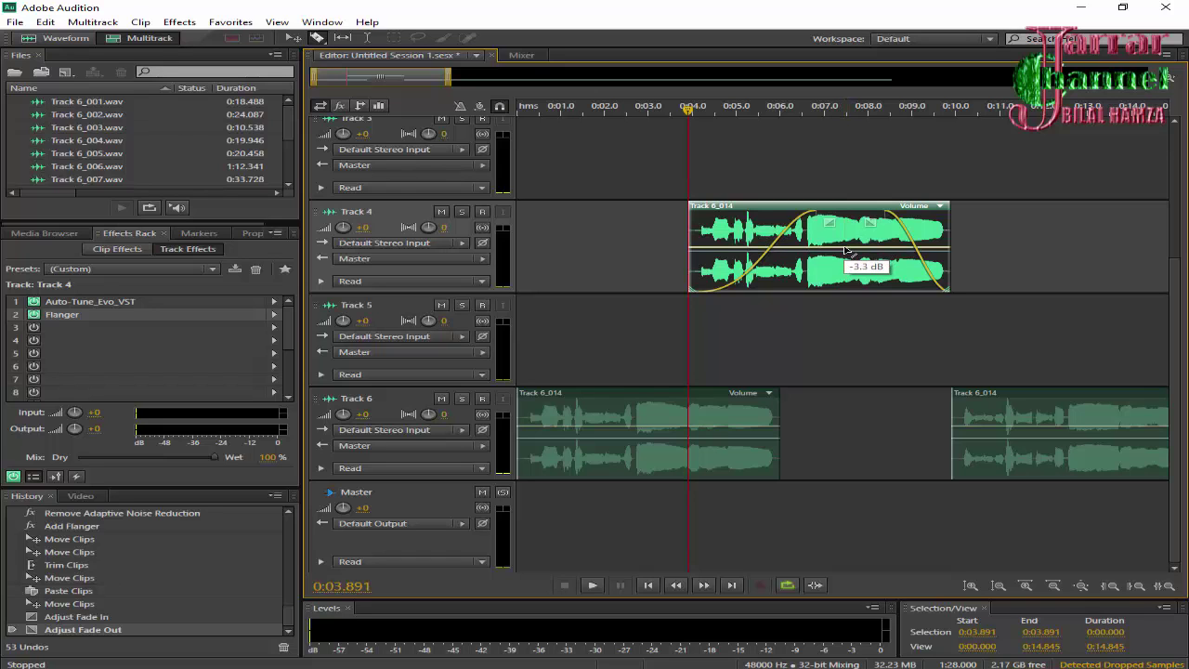
Adjust the Track 4 clip's volume envelope back to its original level and set the track volume to -4.8 dB.
click(846, 244)
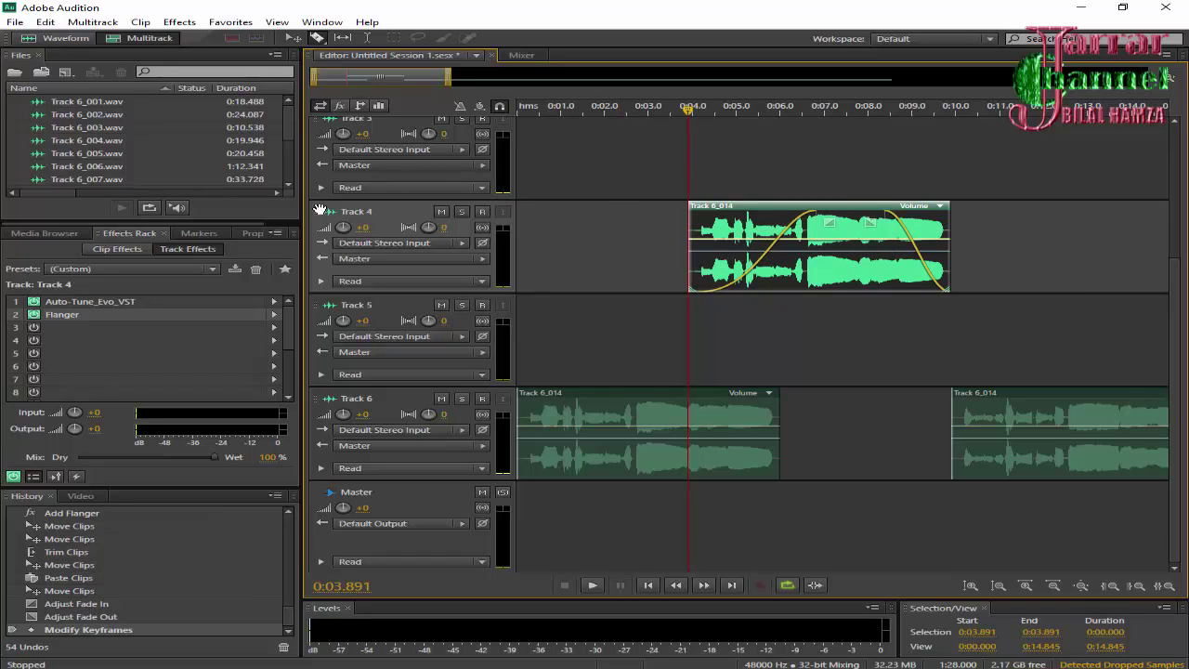
drag(344, 230, 346, 234)
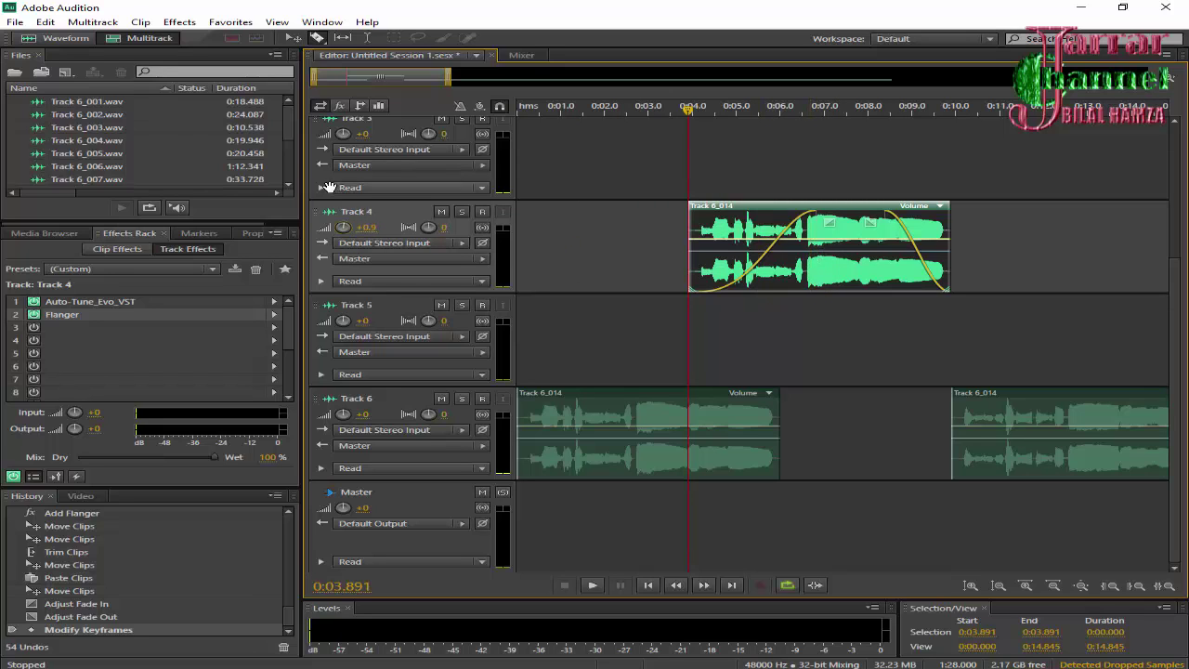
drag(344, 228, 344, 241)
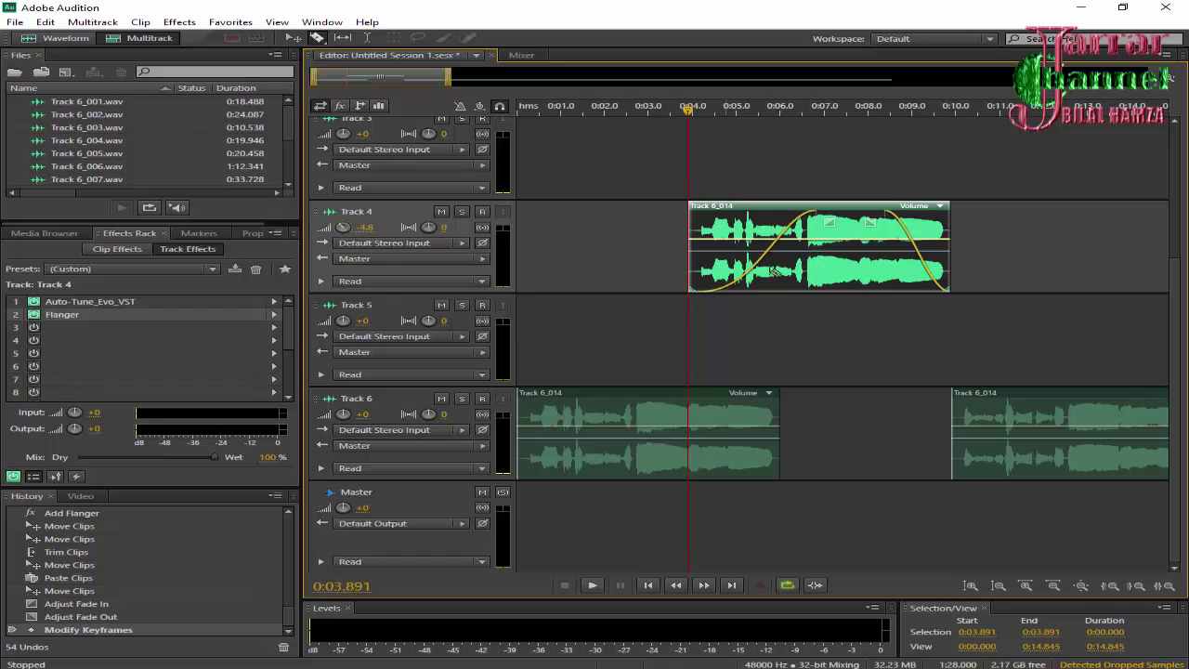
Play the session from the beginning to hear the faded Track 4 copy overlap the Track 6 vocal.
key(Home)
key(space)
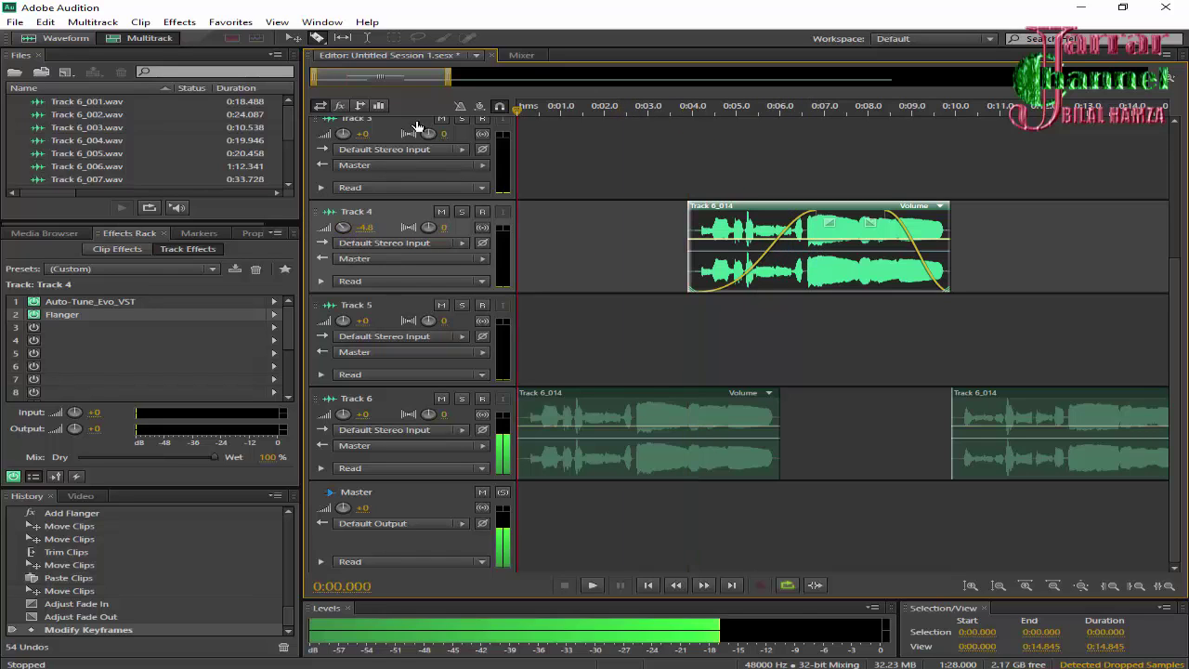
key(space)
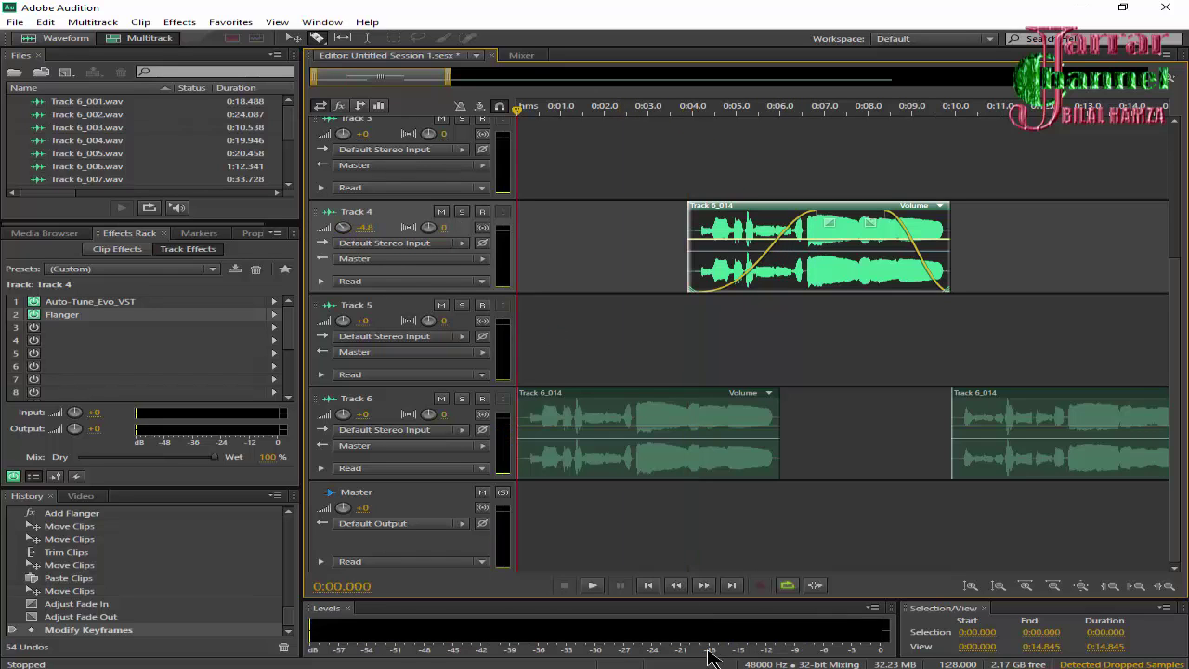
click(599, 590)
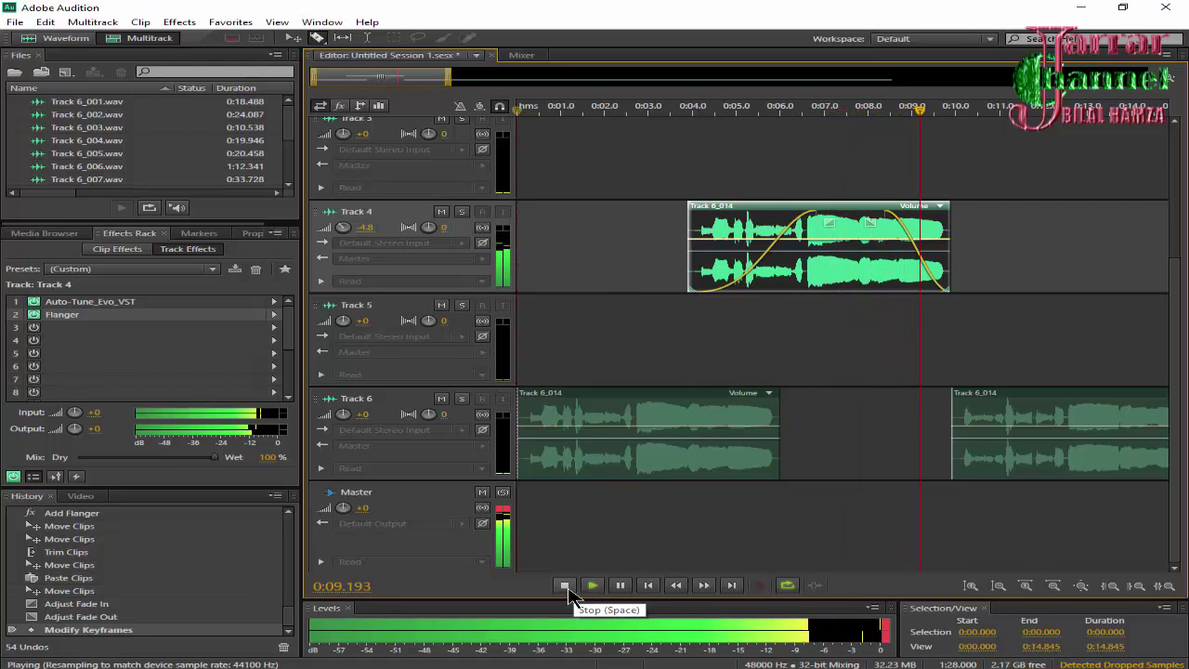
Raise Track 4's volume to -0.6 dB and lengthen its clip's fade-out slightly to about 1.7 seconds.
click(571, 591)
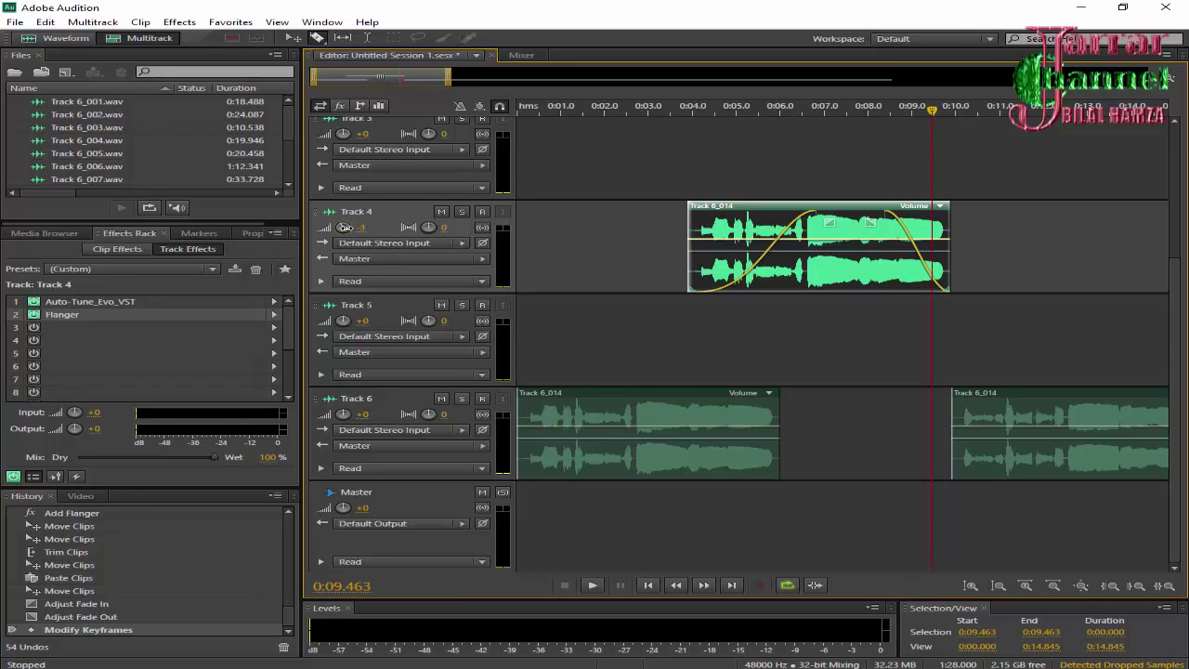
drag(353, 230, 357, 223)
drag(866, 223, 868, 223)
Move the second Track 6 clip to start at about 0:09.0 and play the session from the beginning.
mouse_move(1010, 396)
mouse_down()
mouse_move(988, 306)
mouse_move(987, 409)
mouse_move(969, 413)
mouse_move(1007, 383)
mouse_move(1002, 434)
mouse_move(986, 393)
mouse_up()
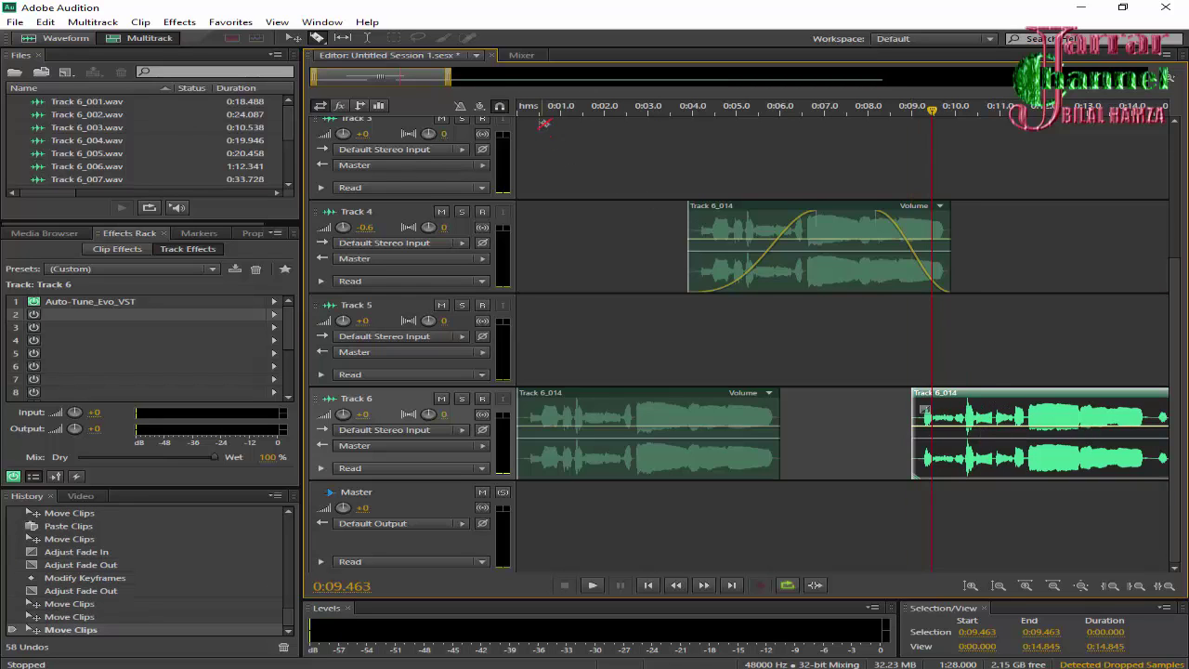
drag(543, 123, 520, 118)
click(594, 586)
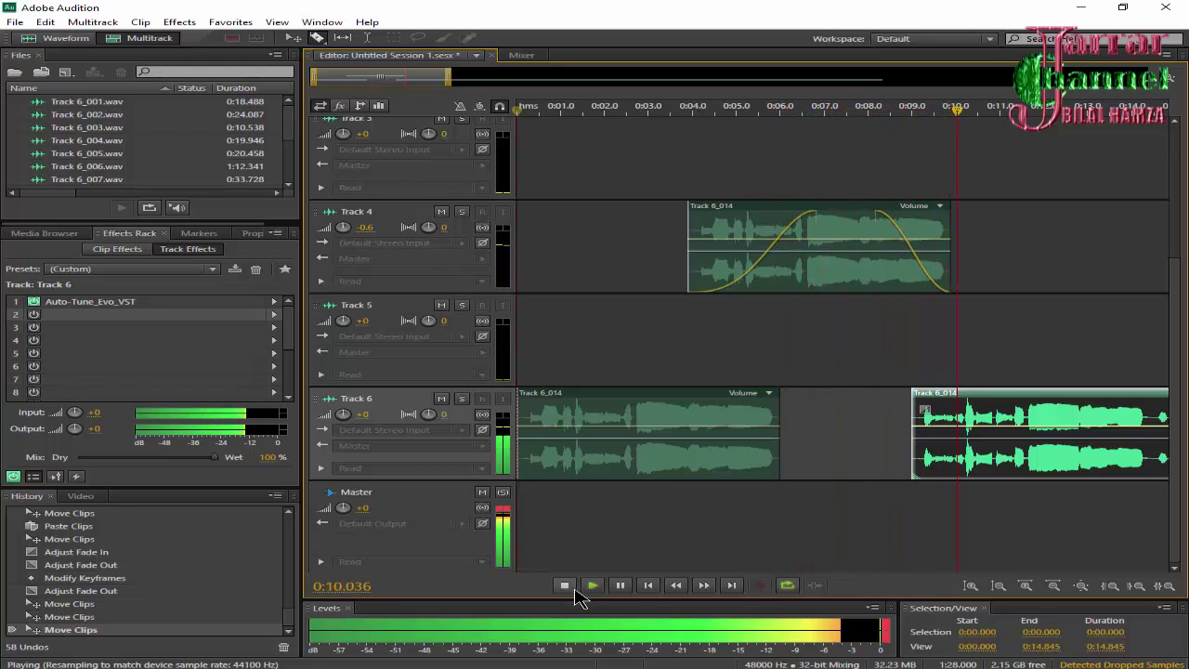
click(563, 586)
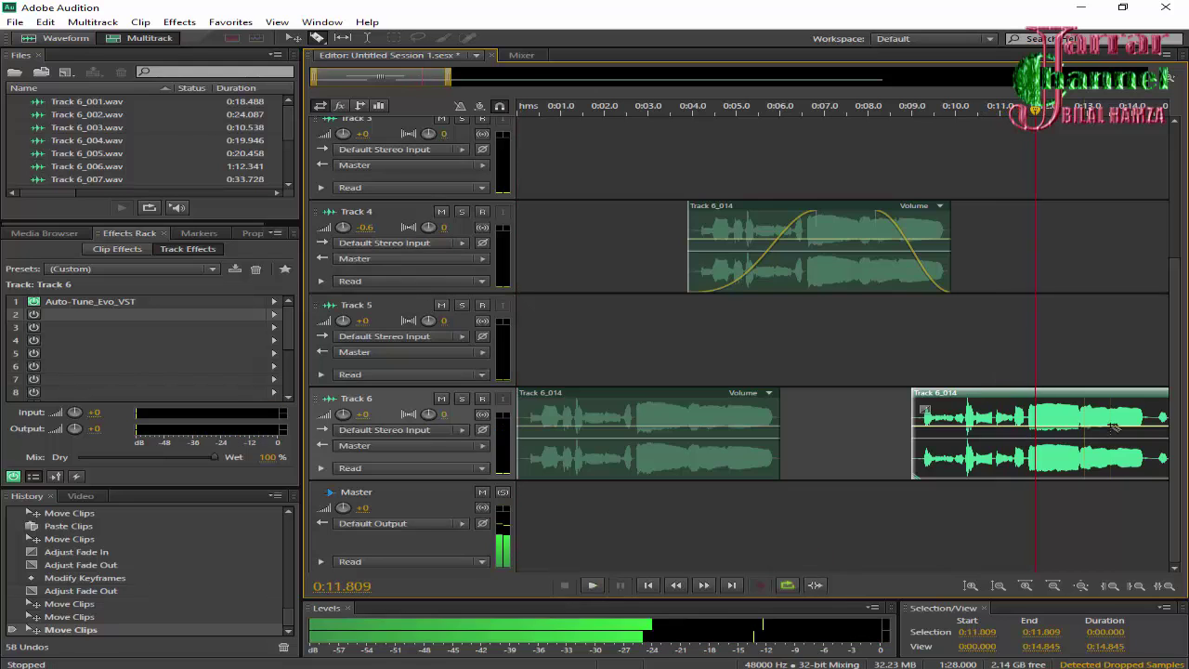
Move the second Track 6 clip up to Track 5 and add the PSP ClassicQex effect after Auto-Tune on that track.
drag(1059, 396, 1055, 386)
click(372, 309)
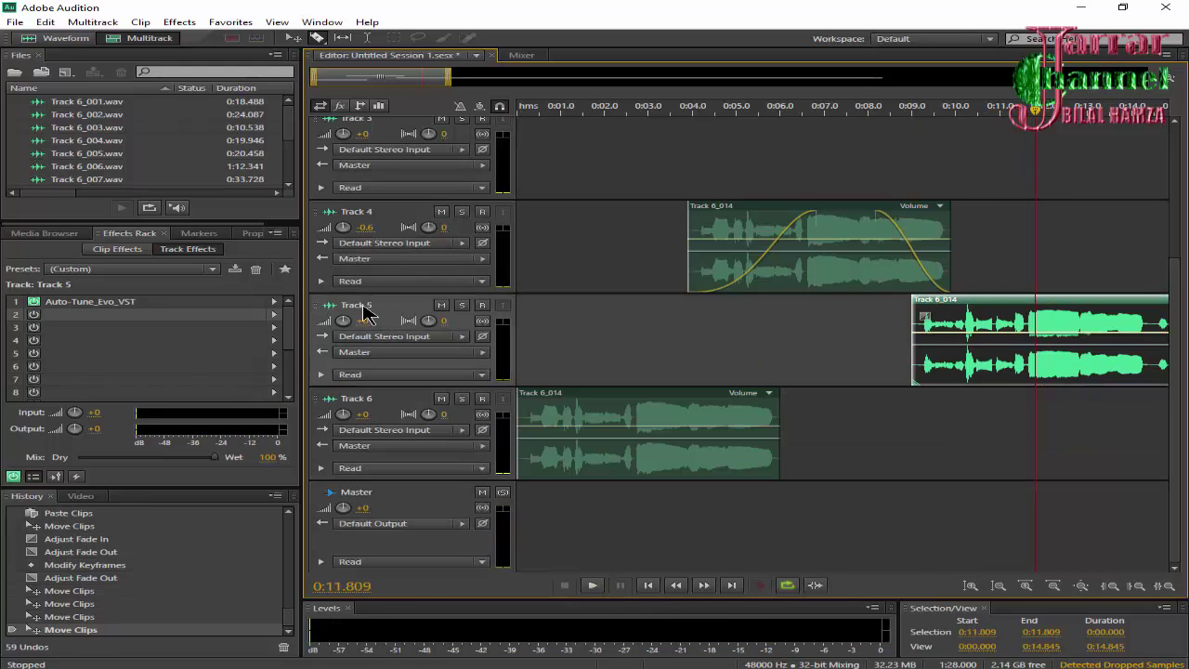
click(273, 316)
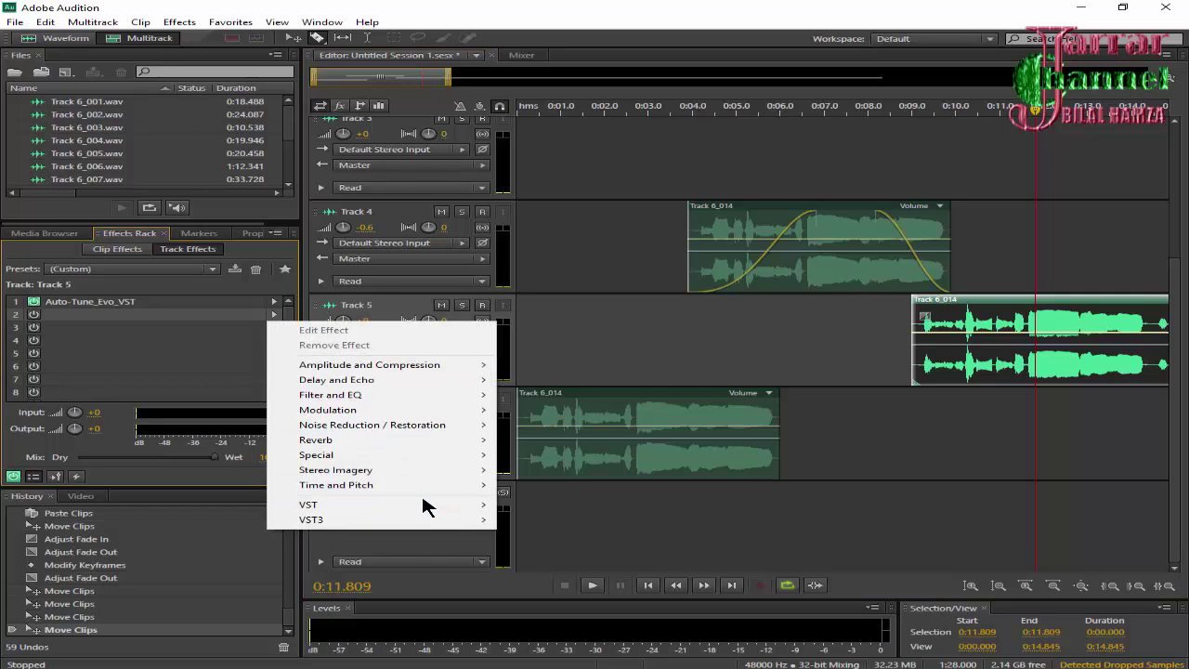
mouse_move(440, 507)
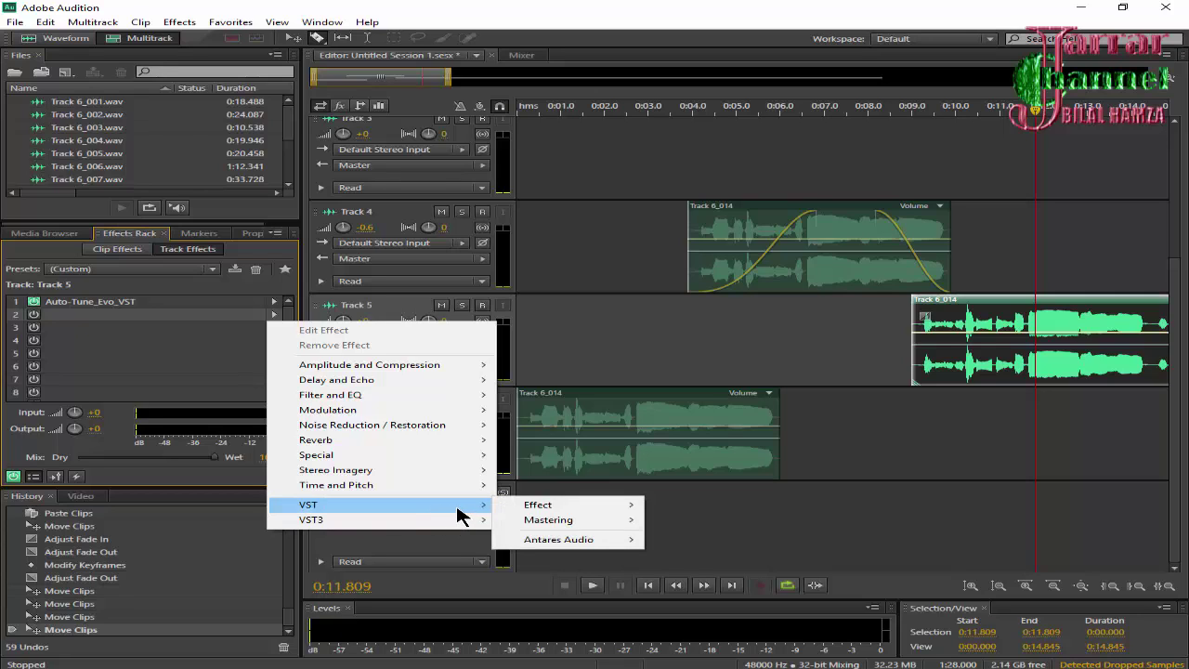
mouse_move(593, 509)
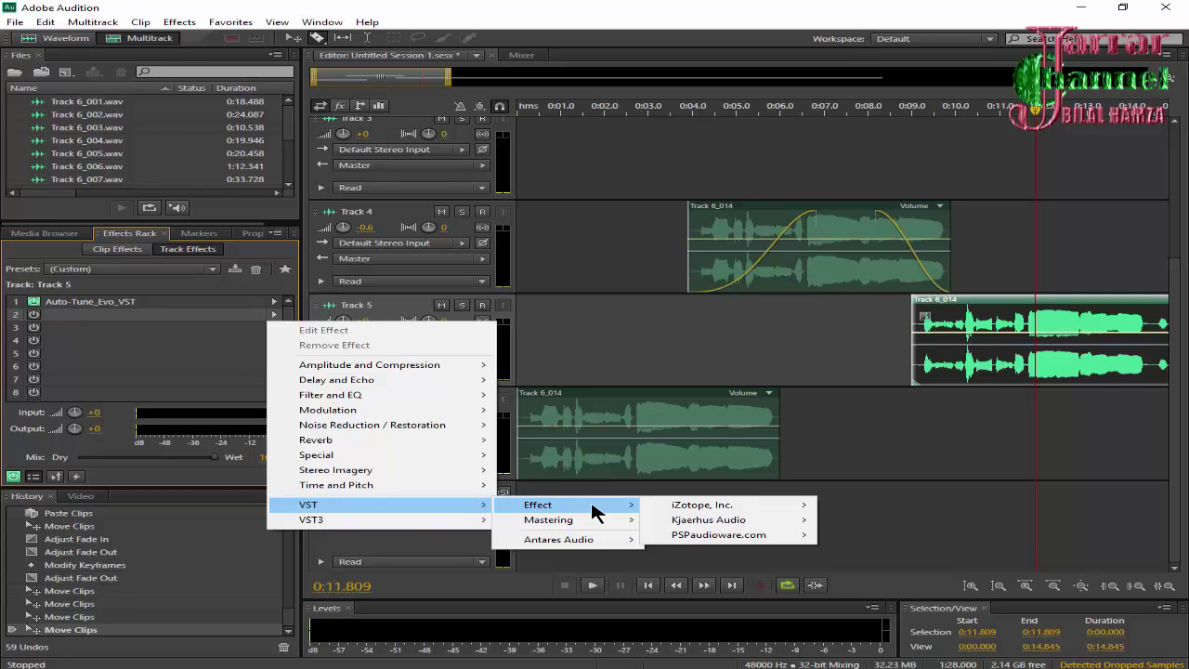
mouse_move(735, 522)
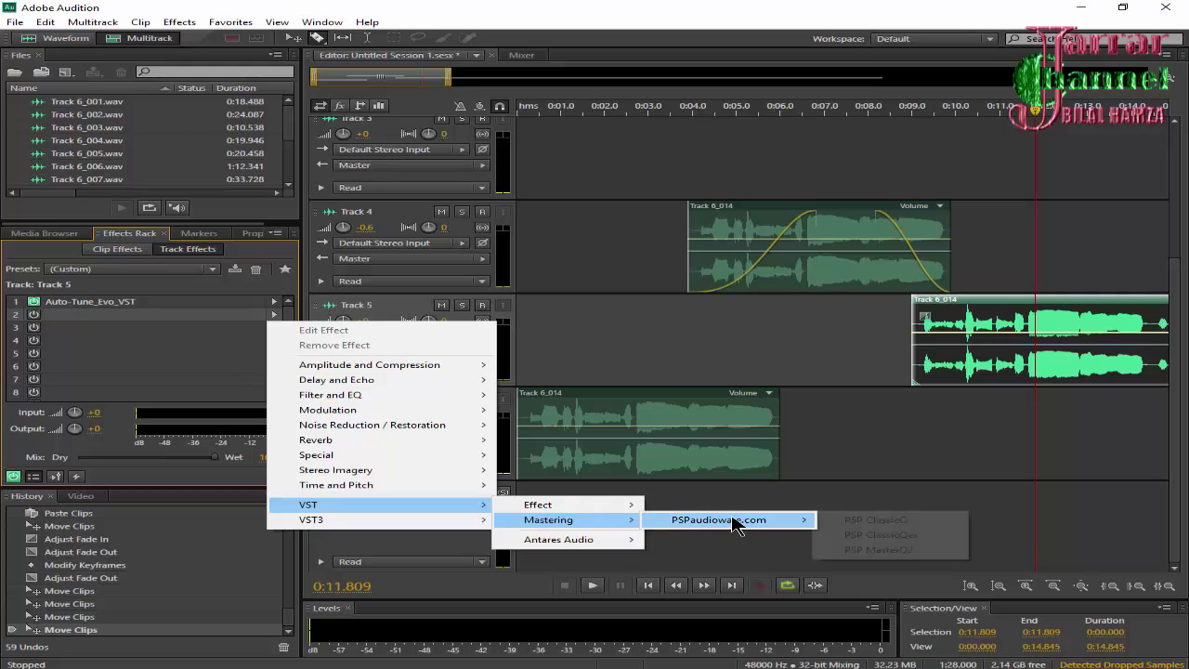
click(905, 536)
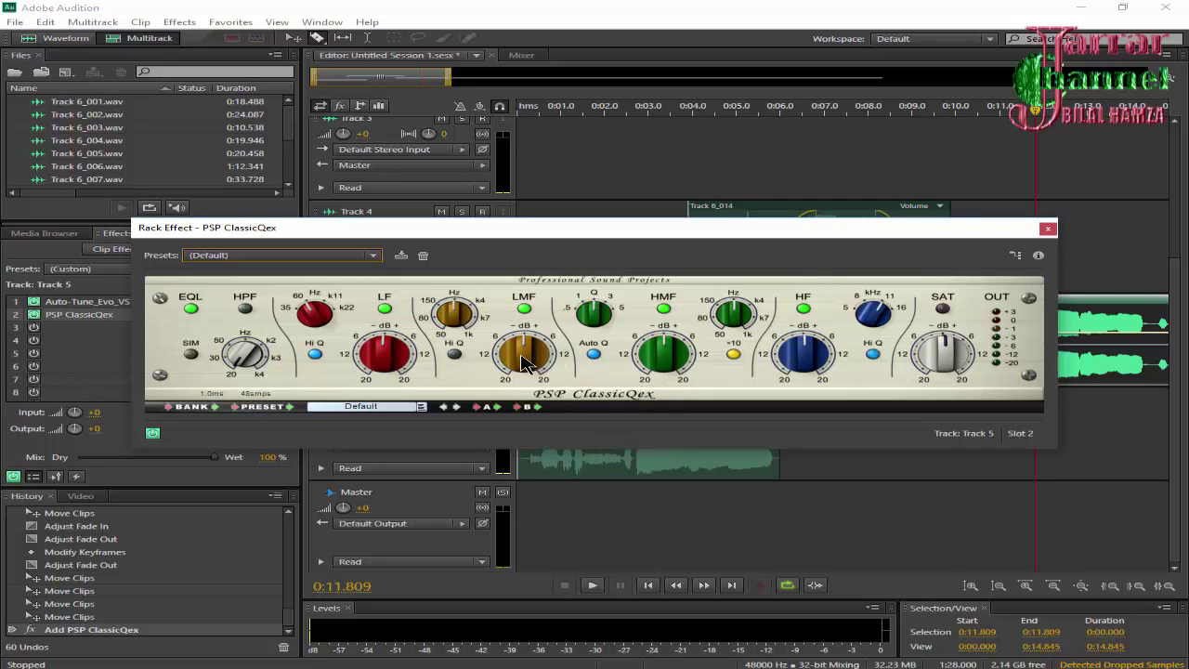
Boost the LMF gain in PSP ClassicQex and play the session from about 0:08.3 to hear Track 5.
drag(522, 365, 534, 344)
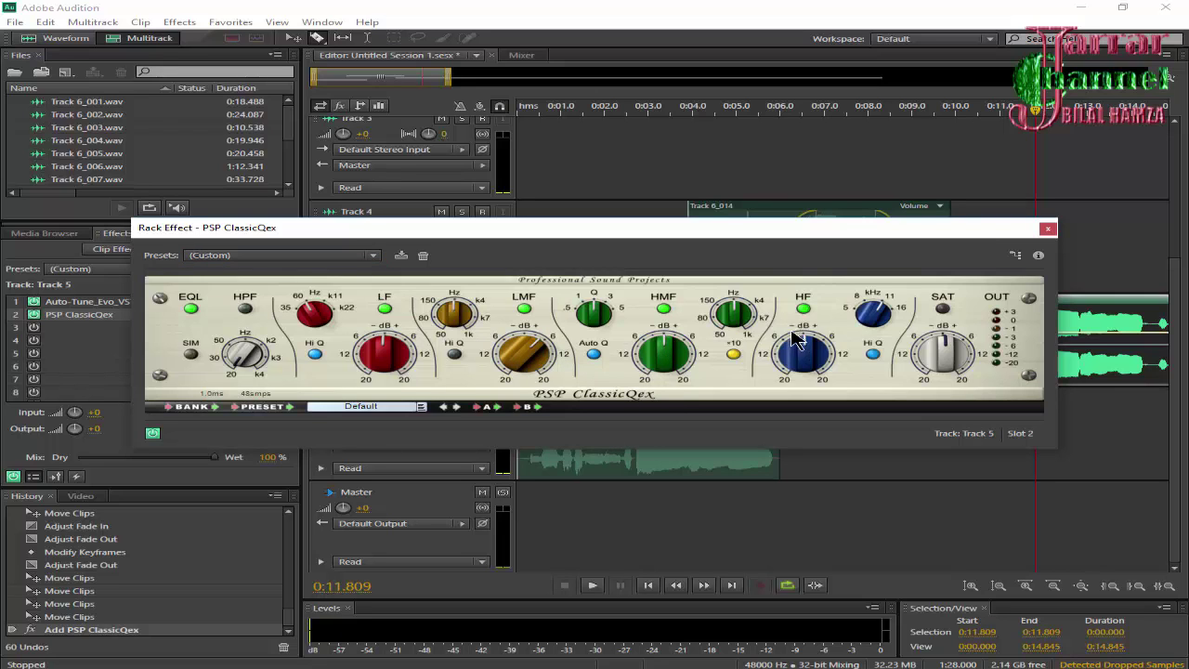
click(1048, 228)
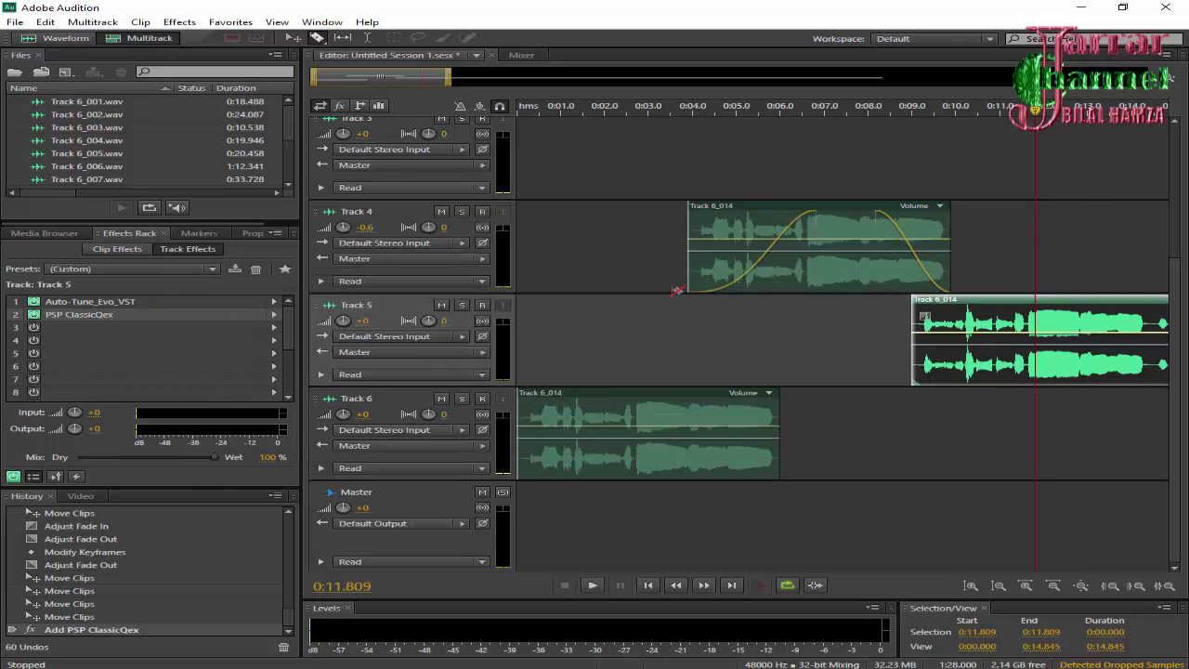
click(883, 109)
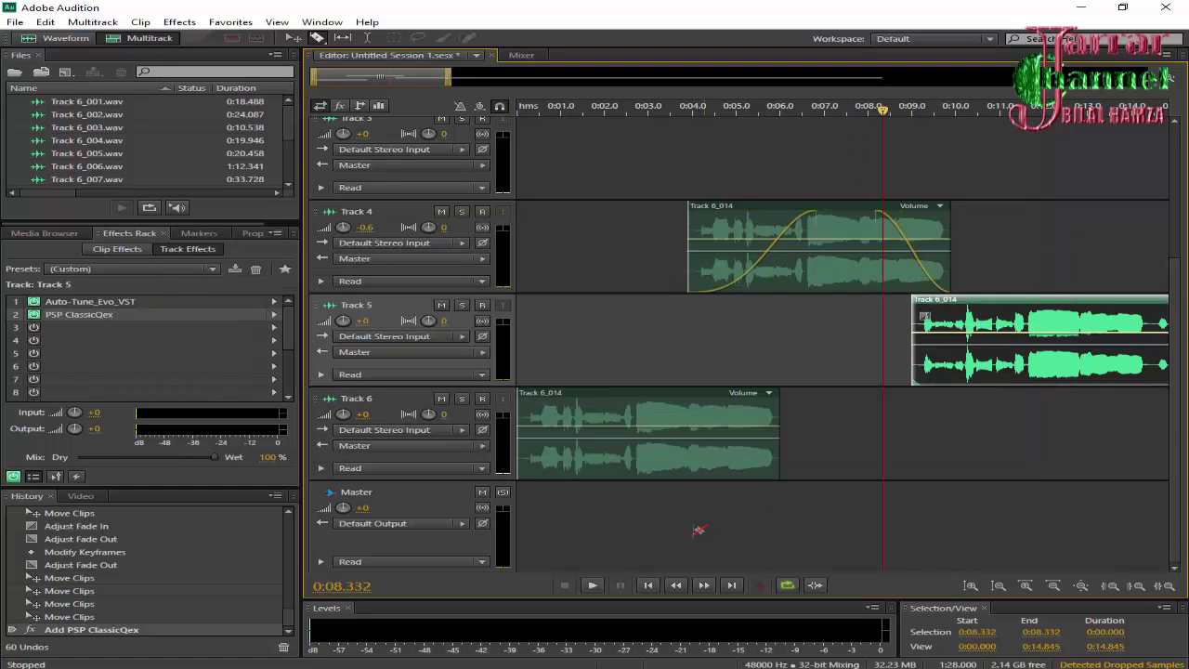
click(592, 585)
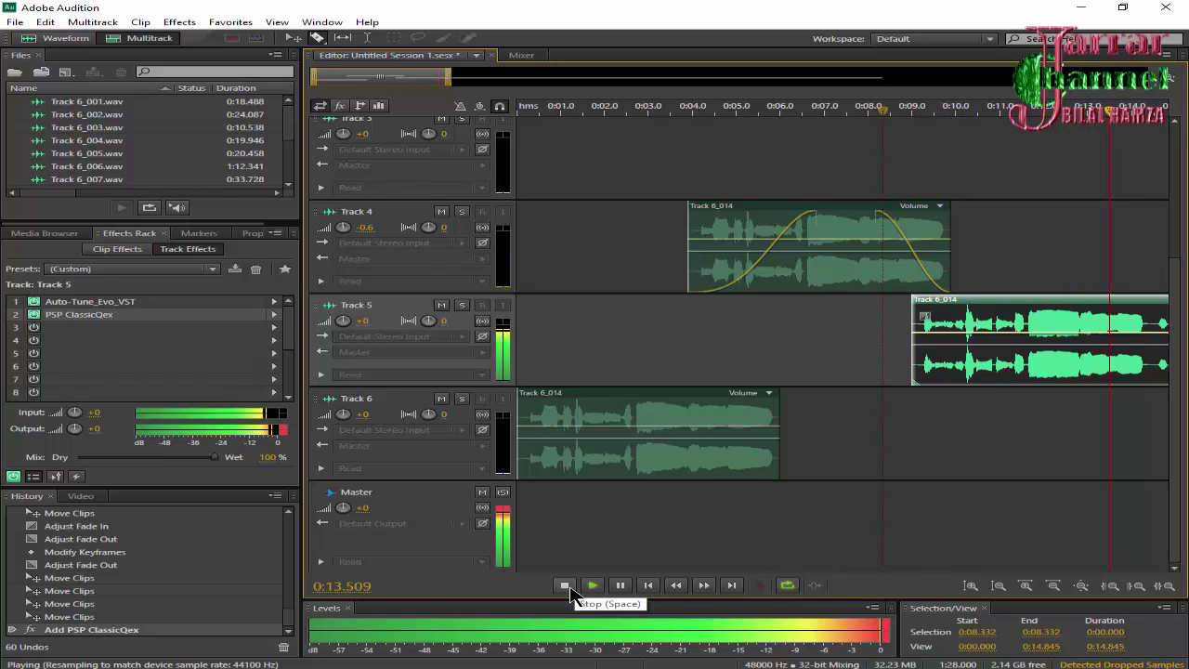
click(568, 587)
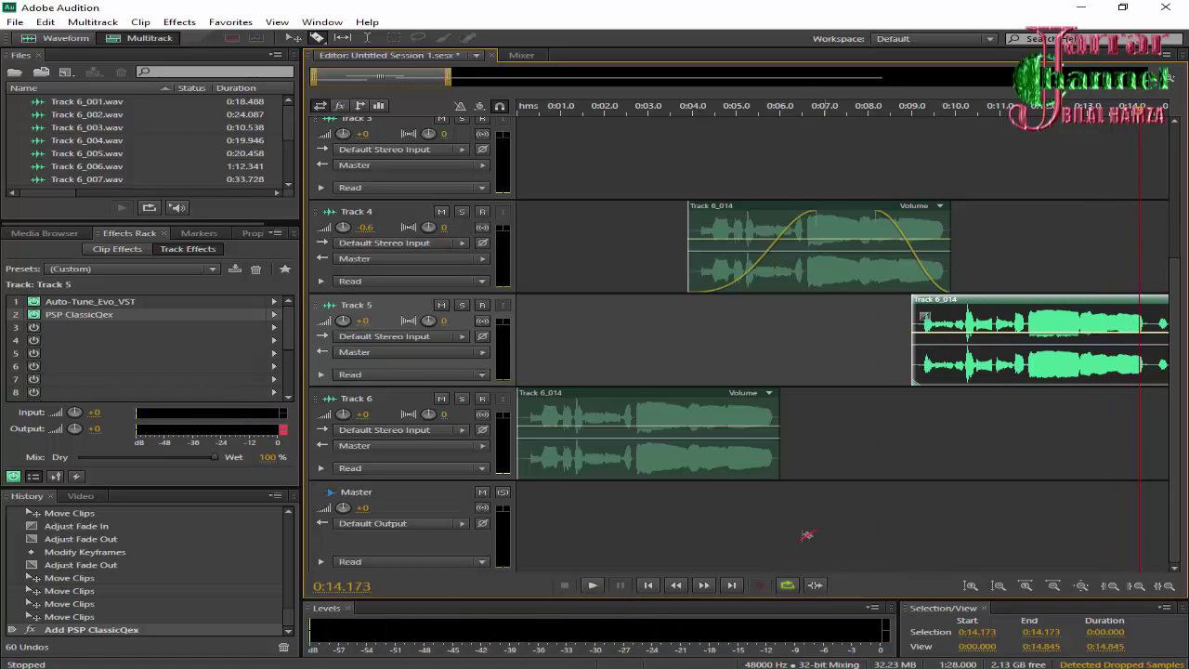
Split the Track 5 clip with the Razor tool at about 0:14.4, just after the long sustained phrase.
drag(413, 75, 462, 74)
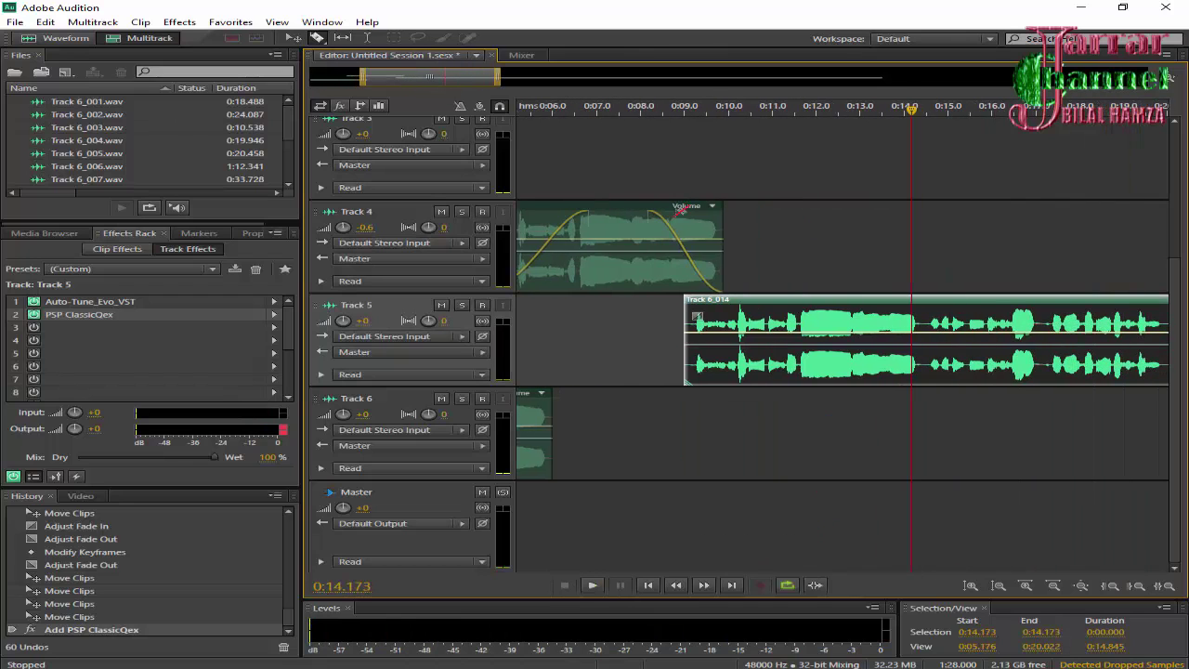
click(317, 40)
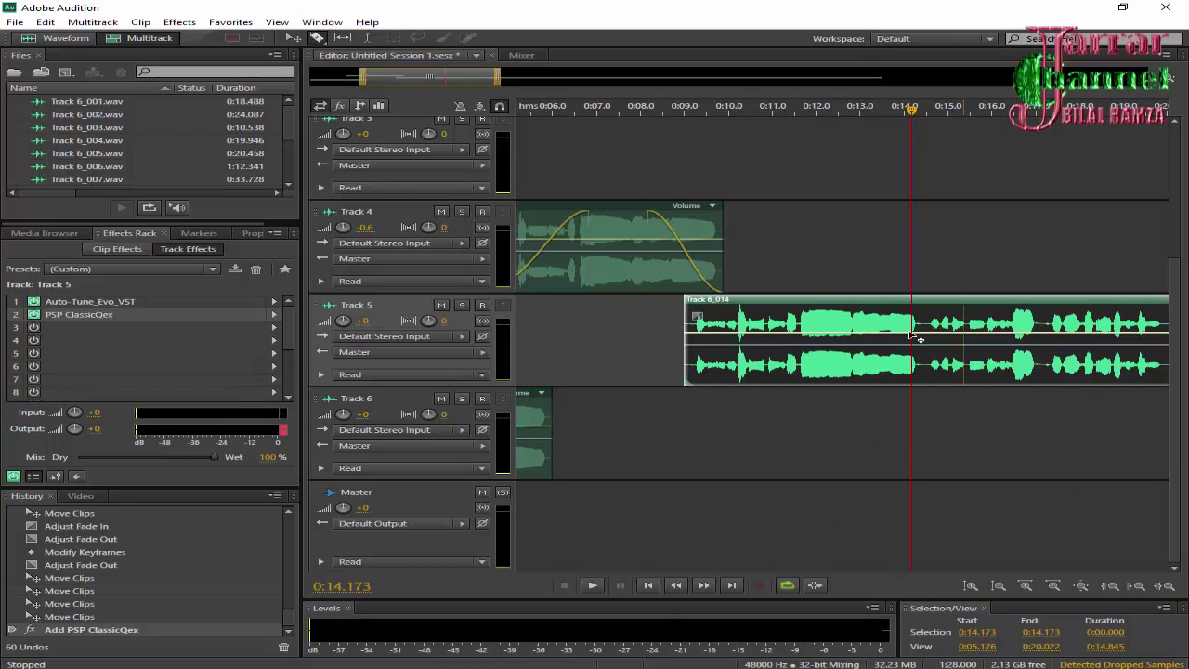
click(922, 324)
Copy the first Track 5 piece to Track 4 at about 0:12.0 and move the remaining Track 5 piece to Track 6 at about 0:15.2.
click(836, 307)
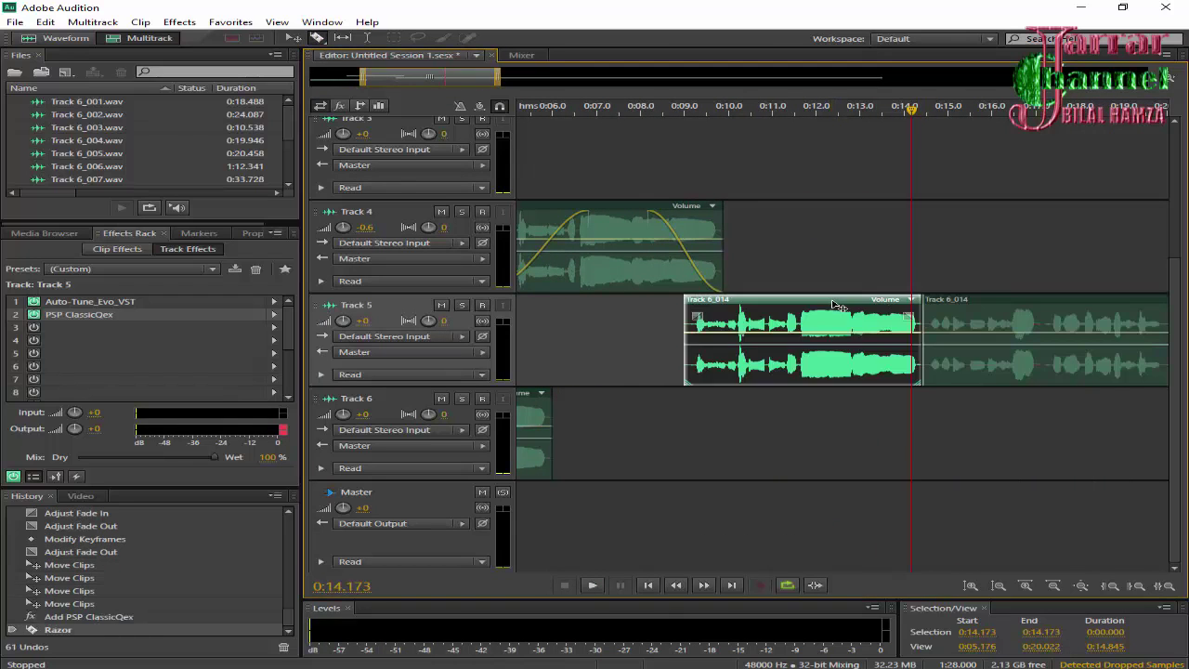
right_click(833, 304)
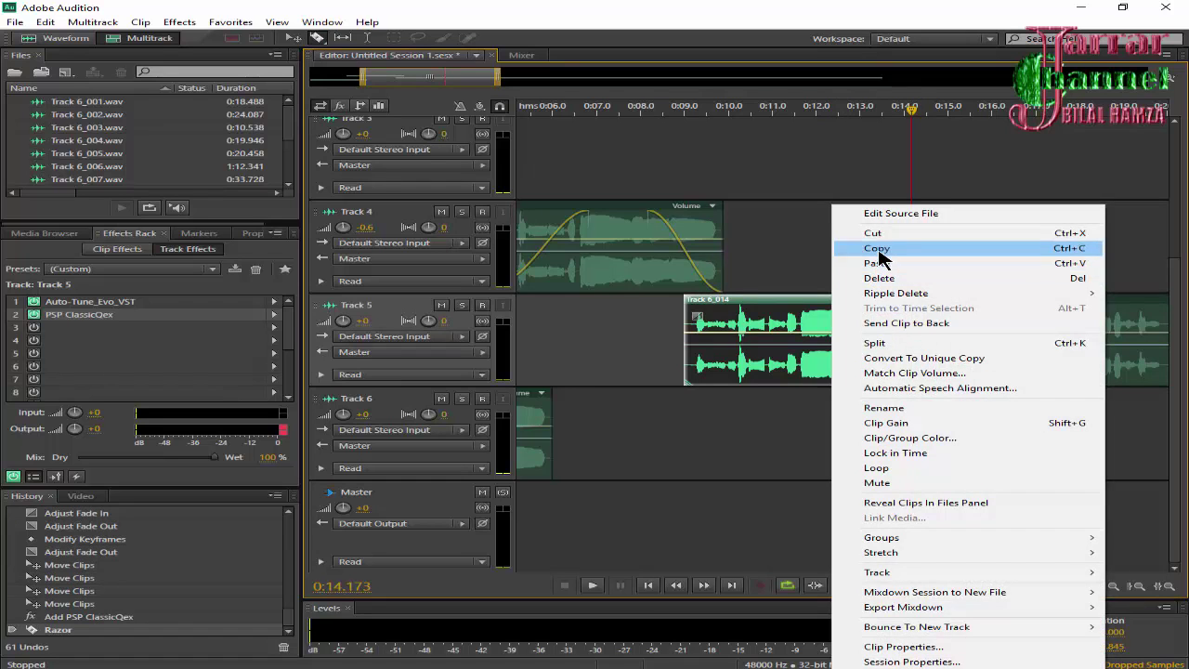
click(946, 238)
right_click(945, 238)
click(980, 244)
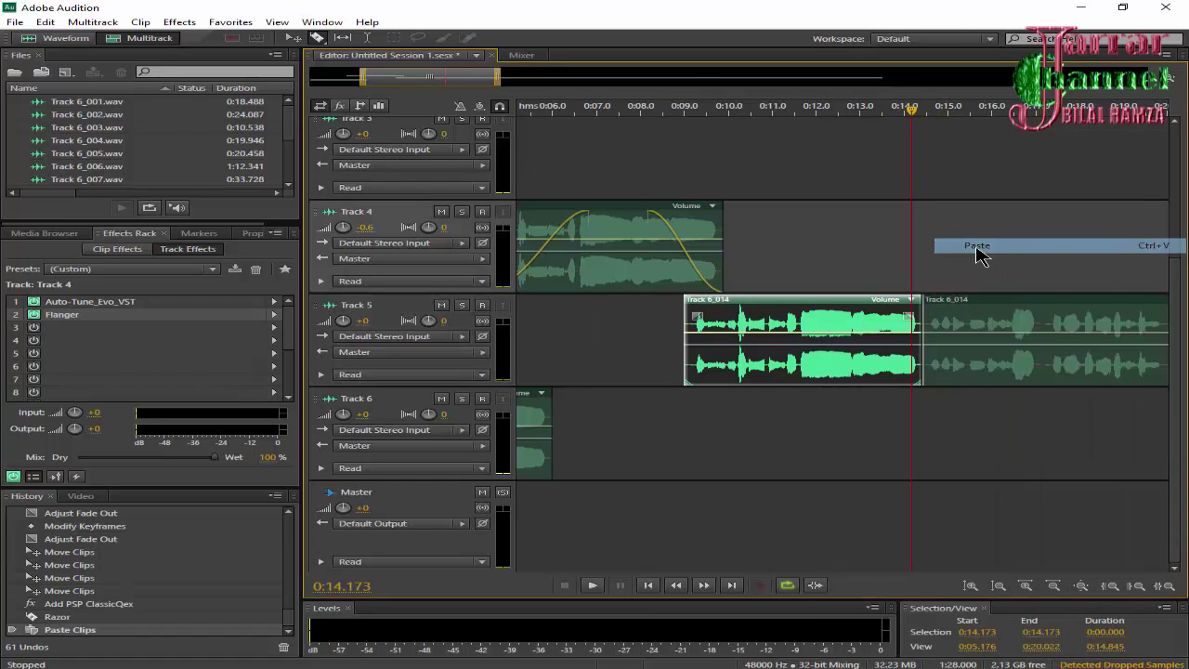
drag(994, 204, 897, 206)
drag(1029, 354, 1063, 448)
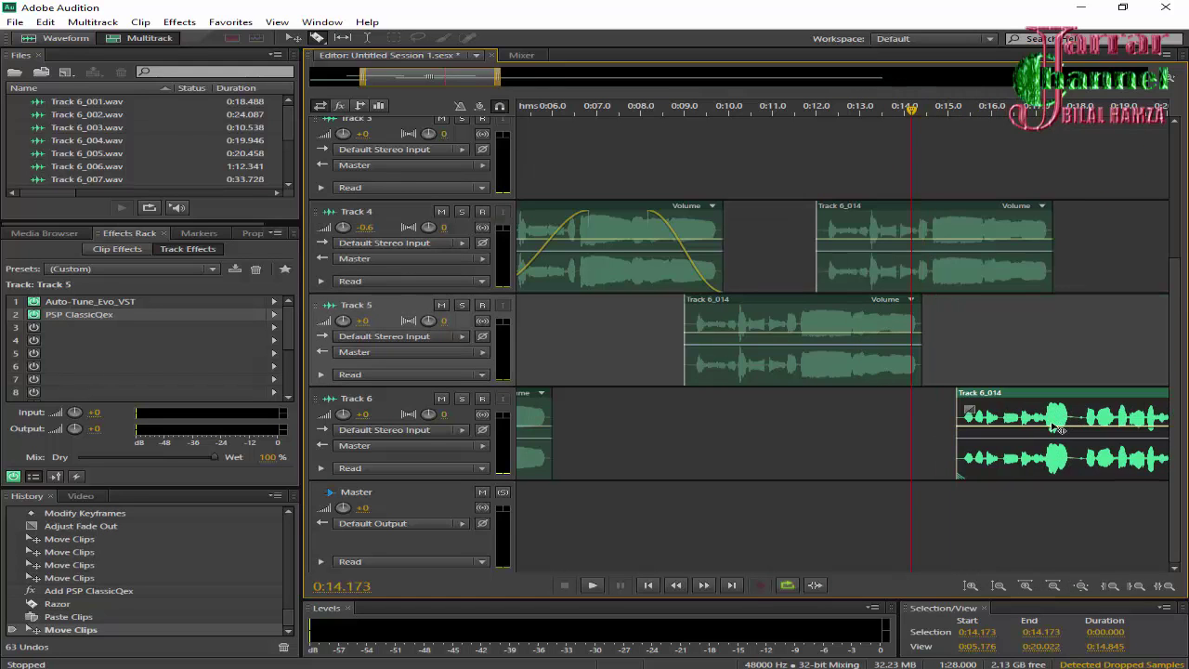
Fade the new Track 4 clip in over about 2.4 seconds and out over about 1 second, and shift its start to about 0:13.0.
click(884, 206)
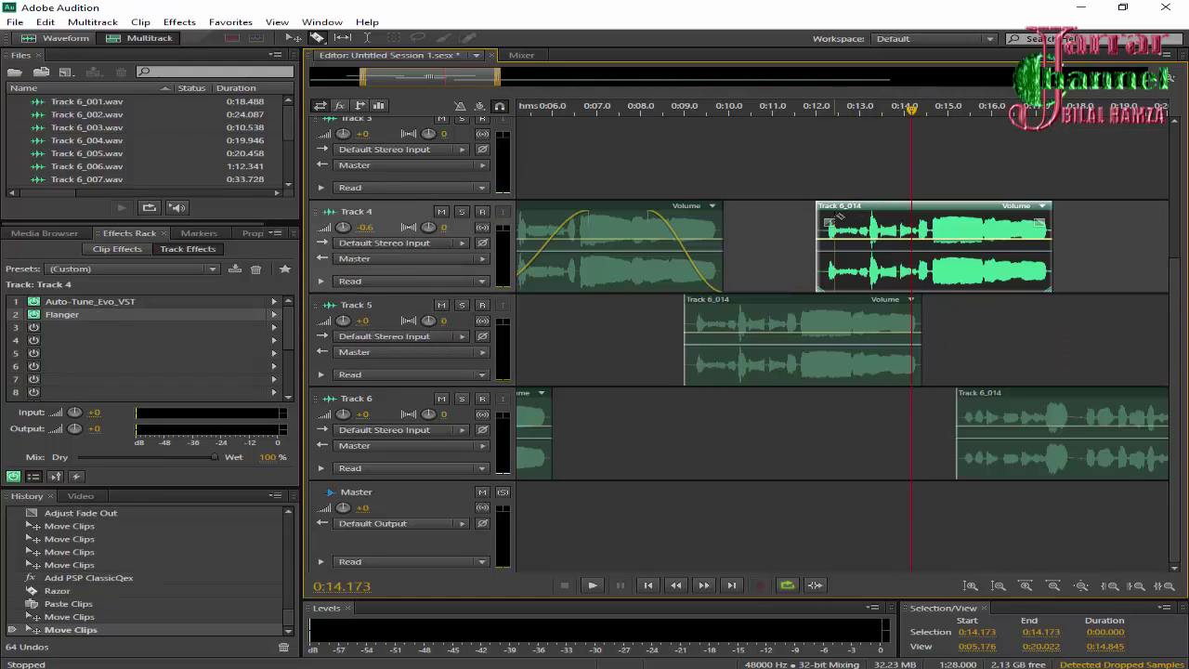
drag(888, 226, 927, 225)
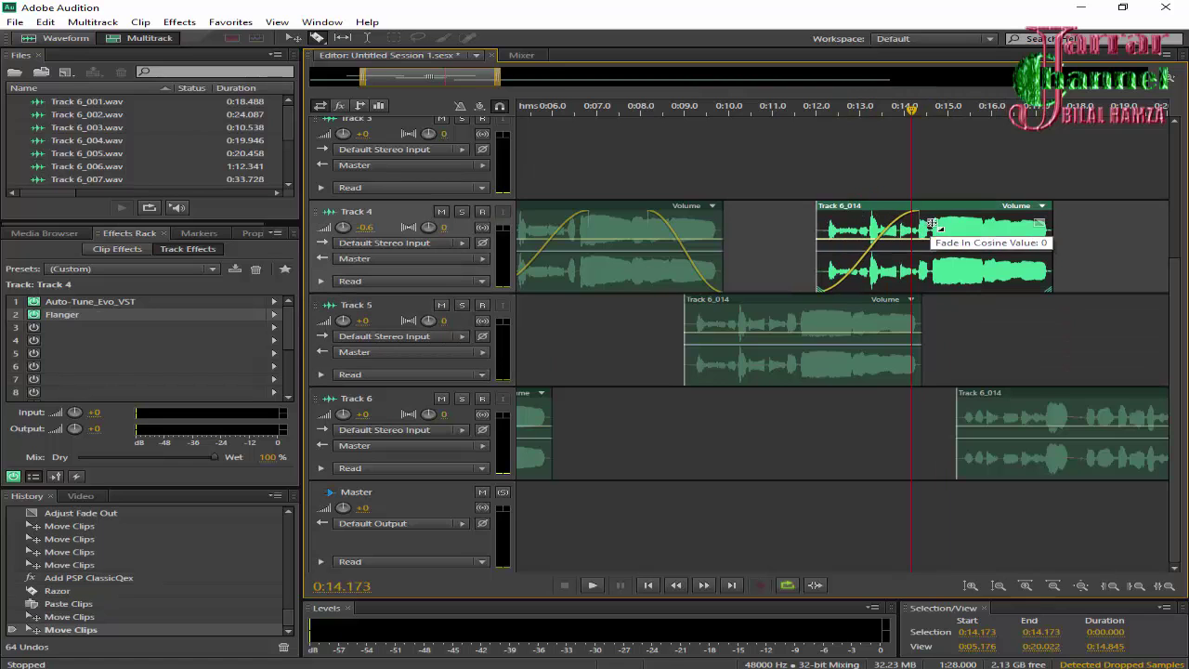
click(436, 81)
drag(436, 81, 417, 82)
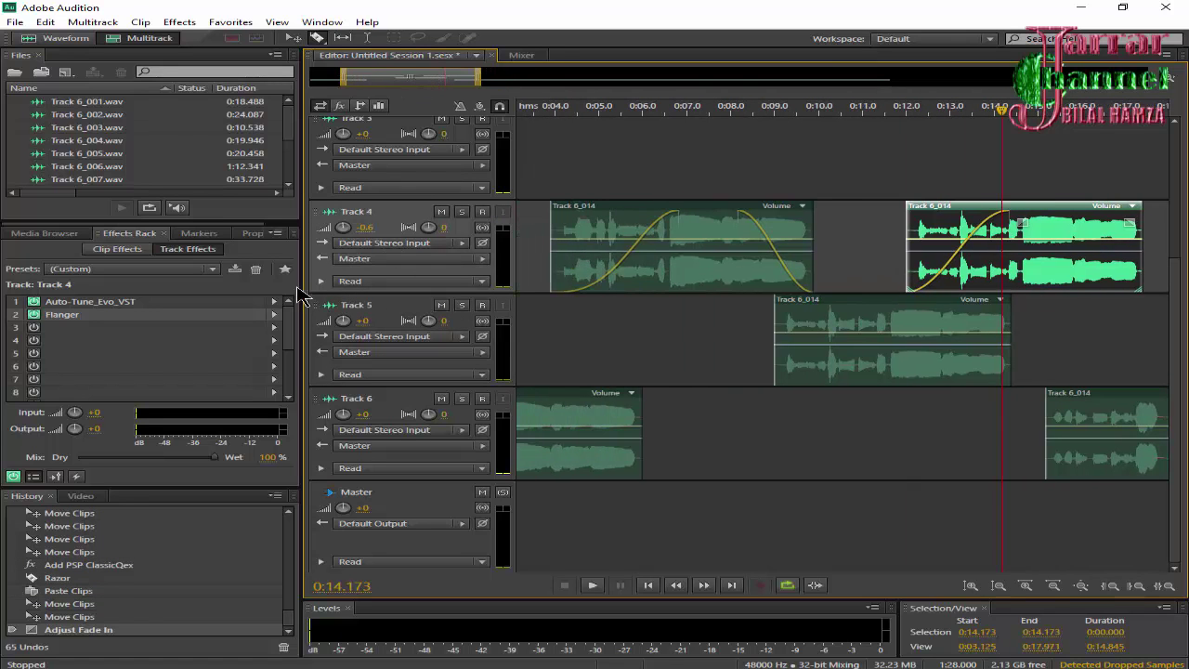
drag(281, 288, 39, 297)
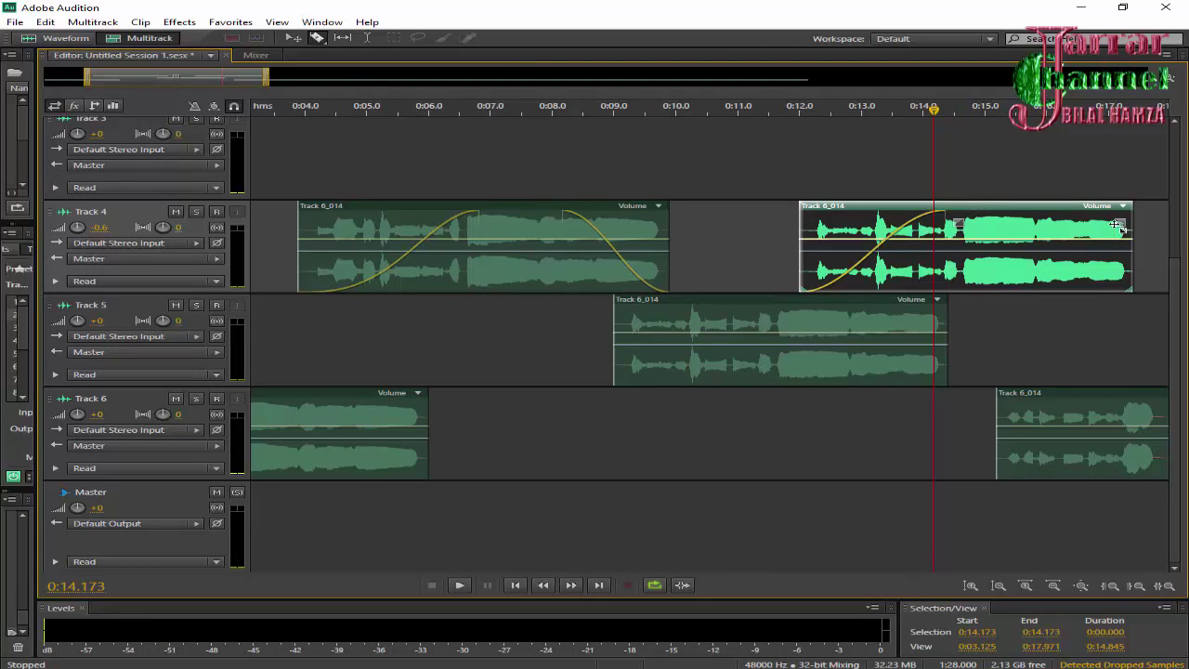
drag(1115, 223, 1051, 223)
drag(970, 208, 1026, 221)
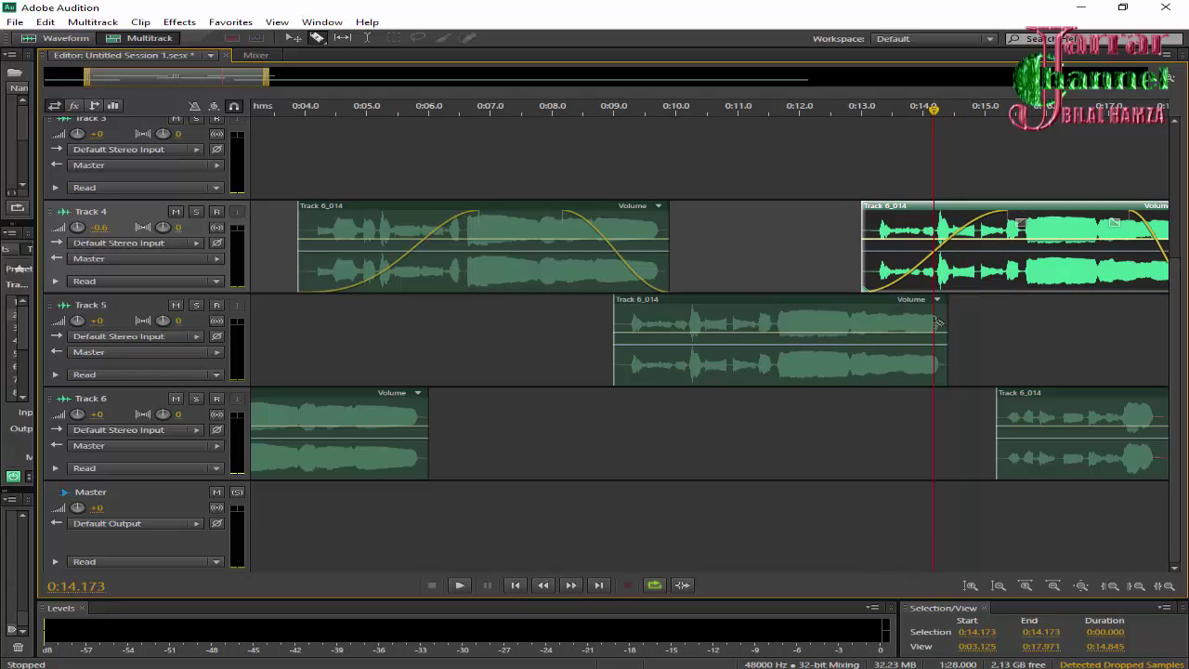
Give the Track 5 clip a short fade-out of about 0.2 seconds and a fade-in of about 0.4 seconds.
click(876, 301)
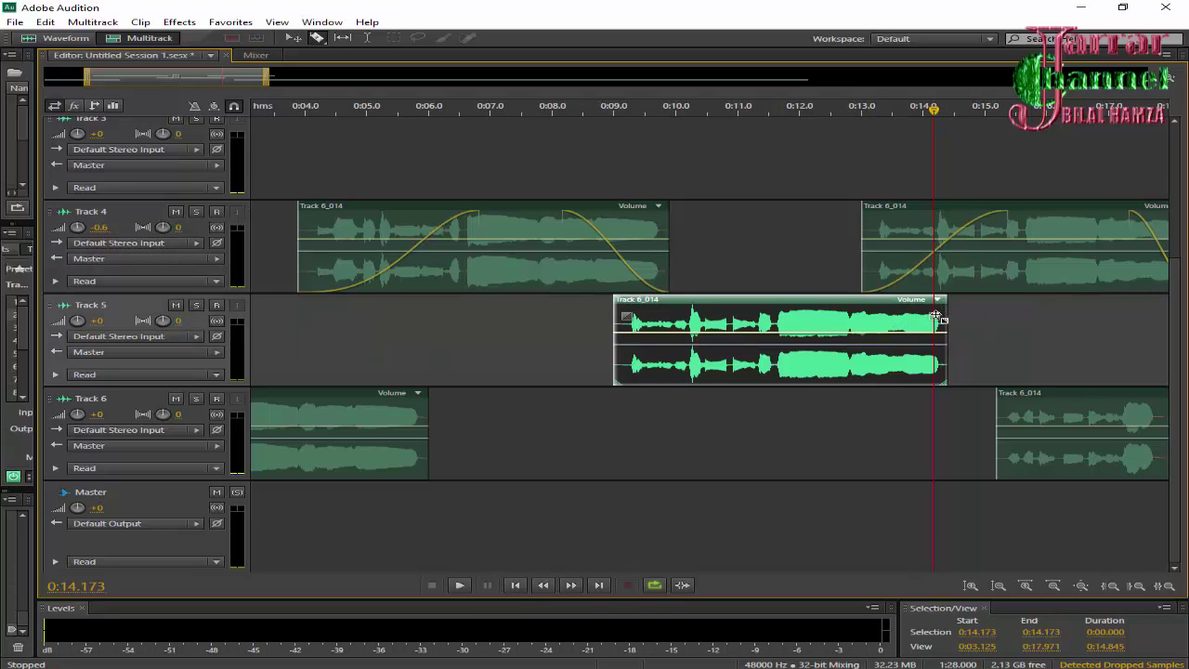
key(r)
click(660, 316)
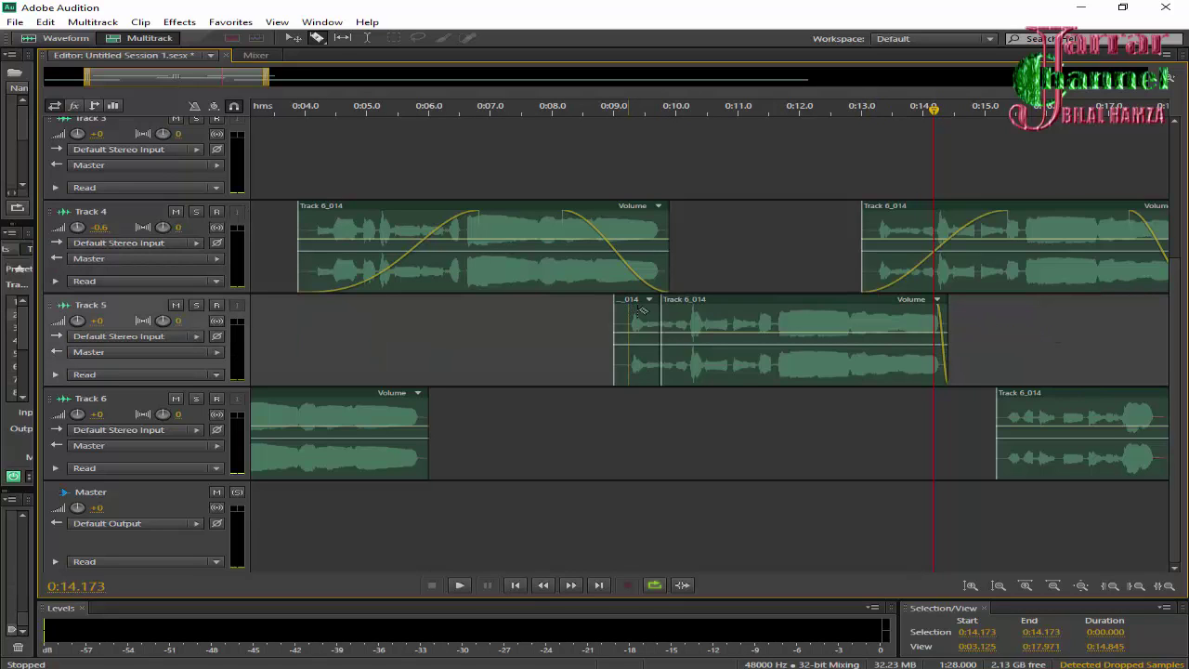
key(ctrl+z)
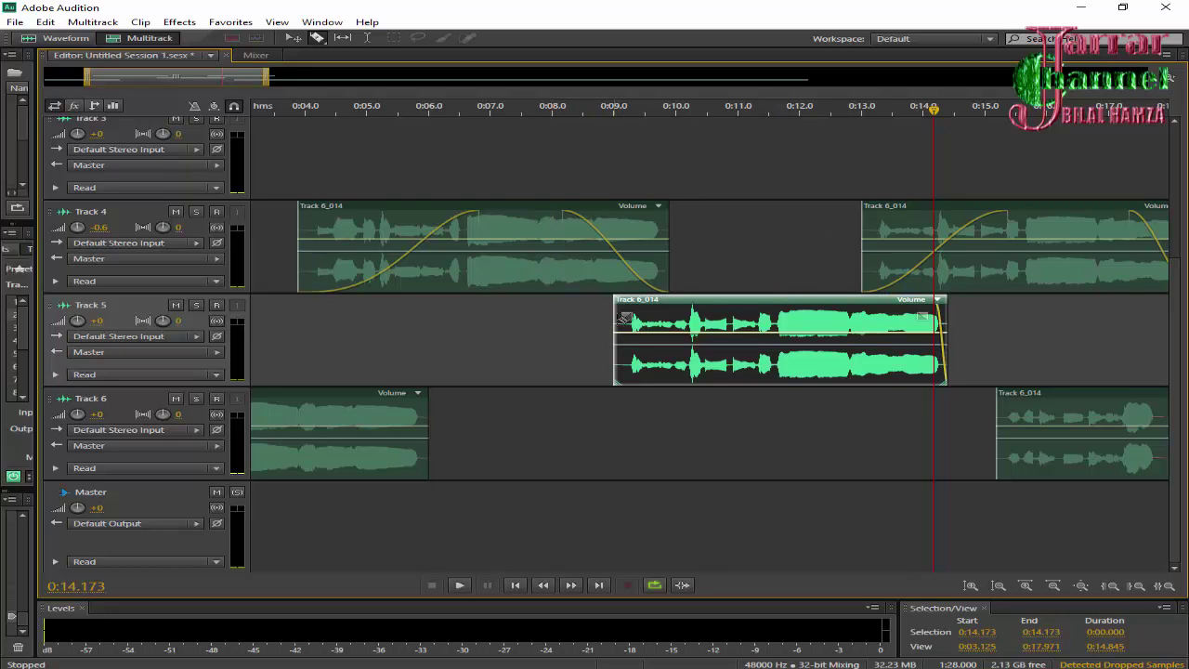
drag(624, 318, 653, 318)
Play the session from about 0:07.2 to hear the transitions between the Track 4, Track 5 and Track 6 clips.
click(499, 113)
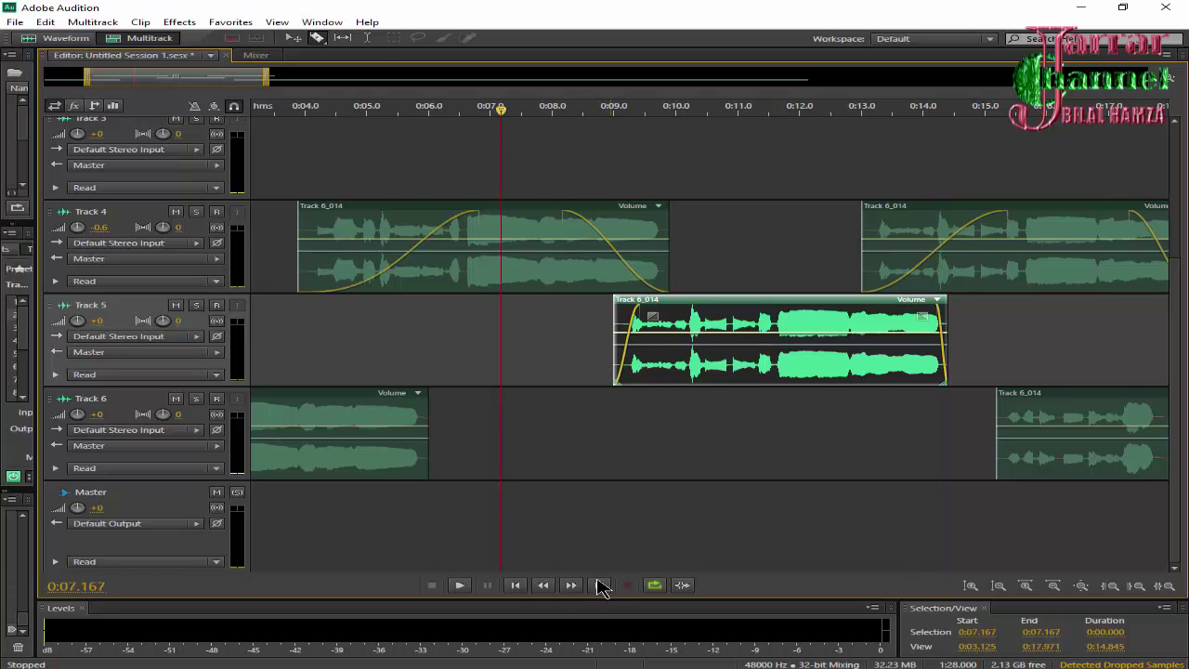
click(462, 587)
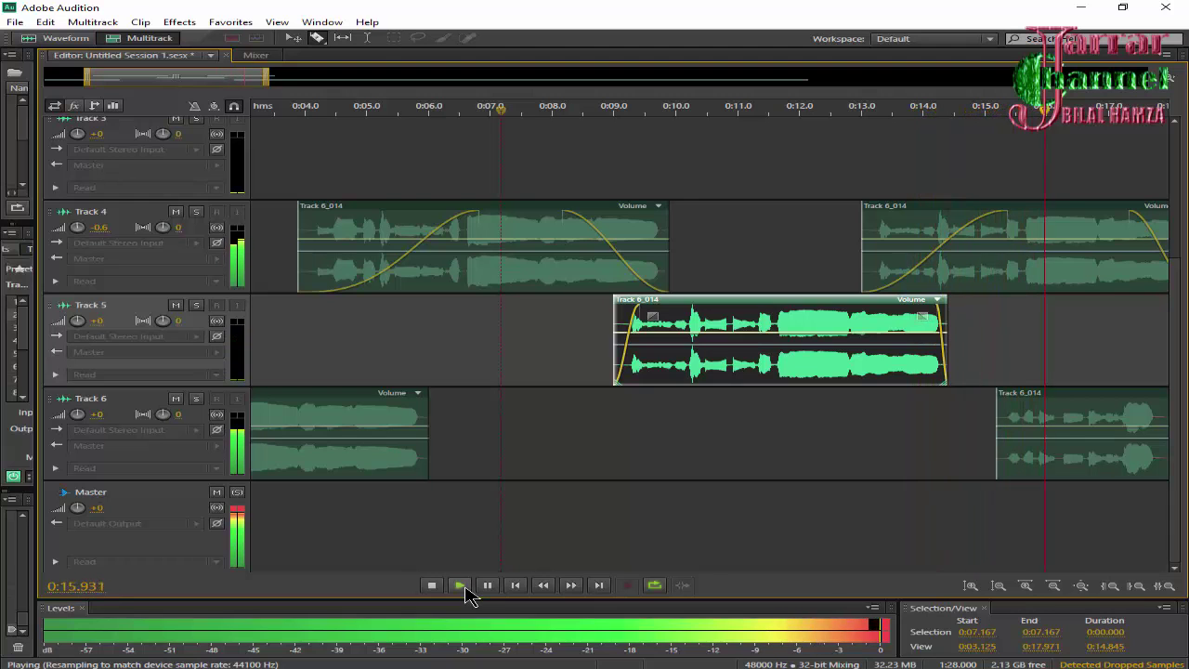
click(435, 587)
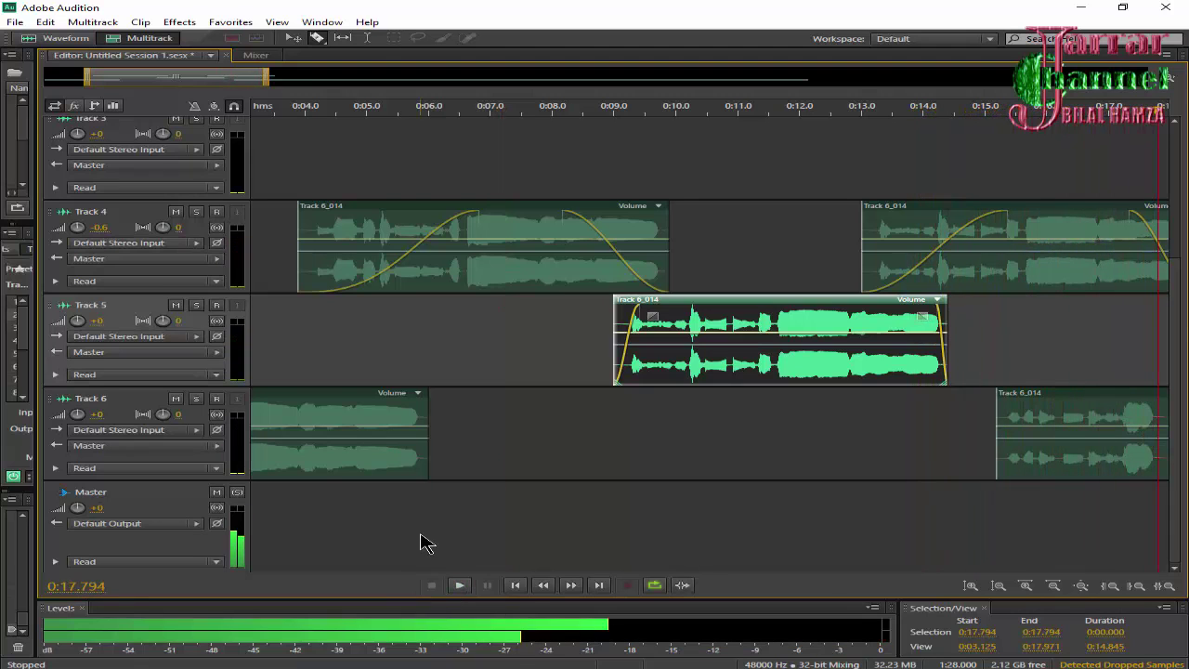
Lengthen the fade-out of the second Track 4 clip to about 1.7 seconds.
drag(206, 77, 288, 77)
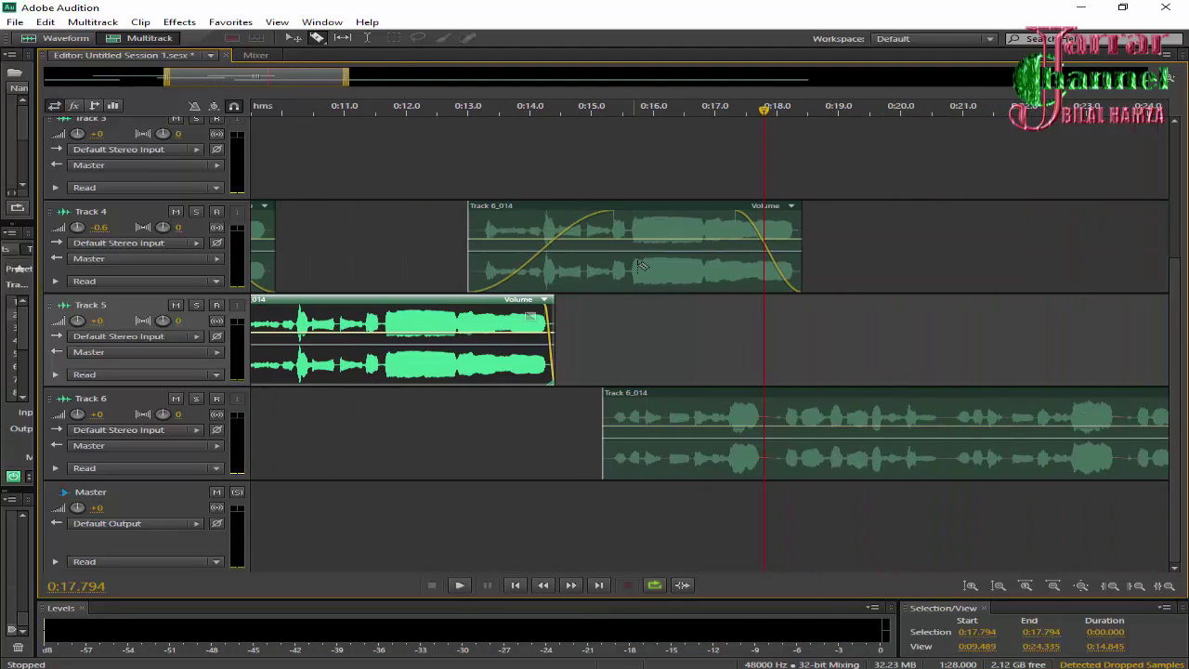
click(772, 217)
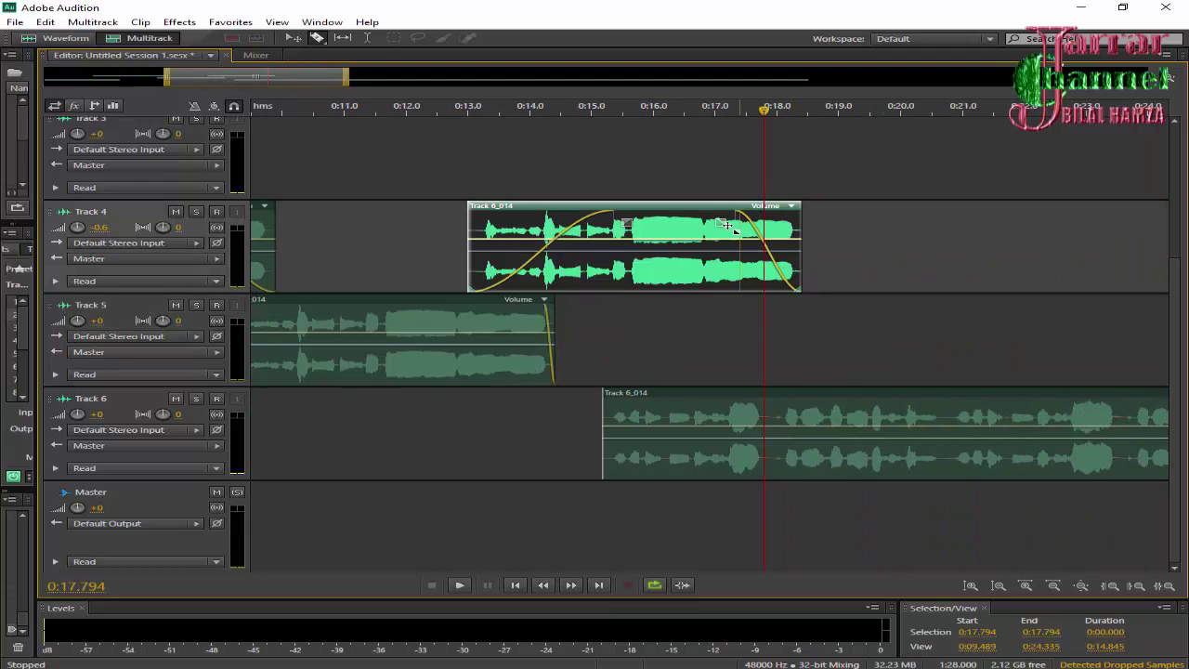
drag(723, 224, 679, 223)
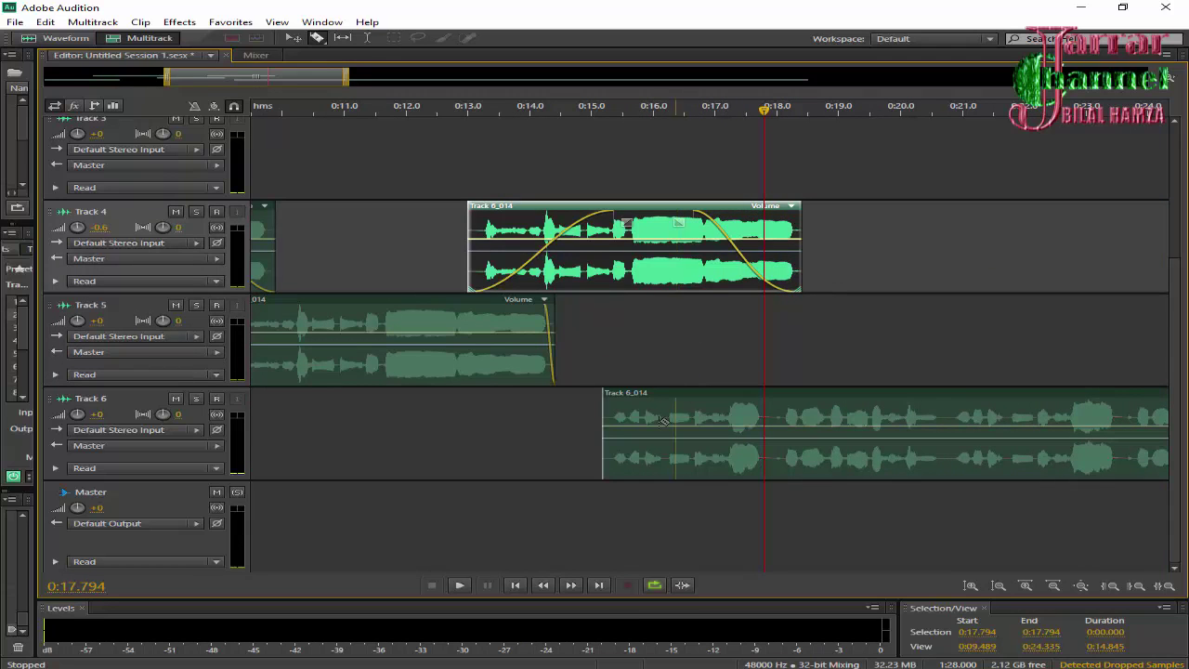
Shift the Track 6 clip's start to about 0:17.8 with a fade-in of about 0.2 seconds, and play the transition from about 0:12.4.
drag(667, 398, 789, 328)
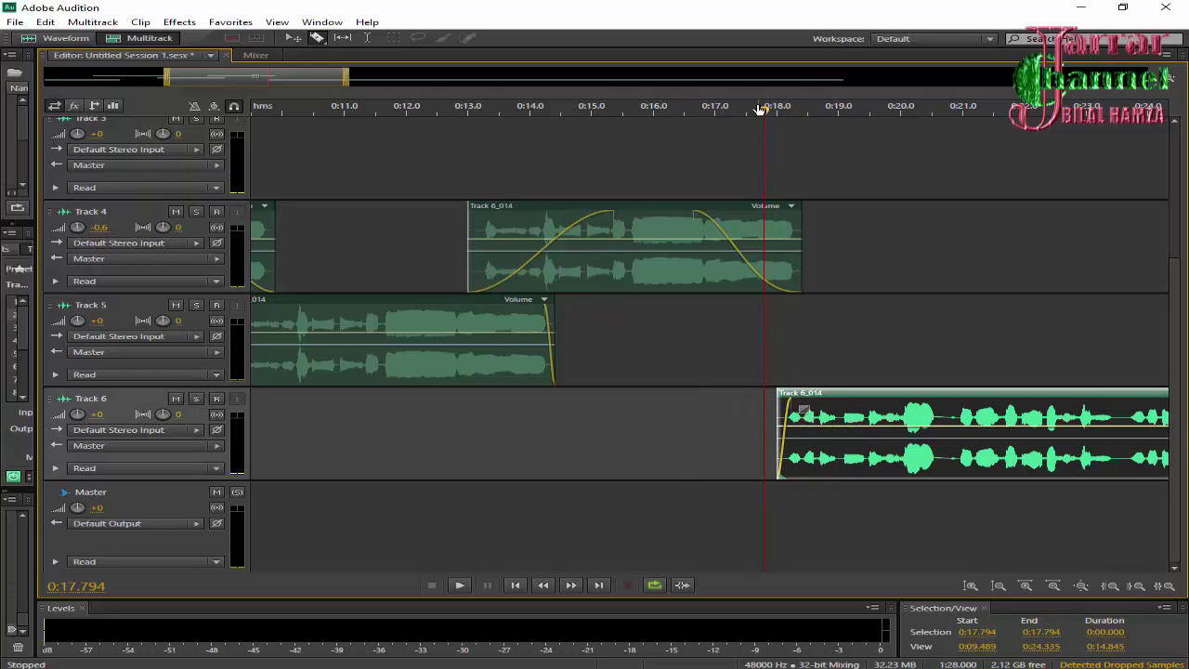
drag(840, 399, 793, 350)
click(430, 110)
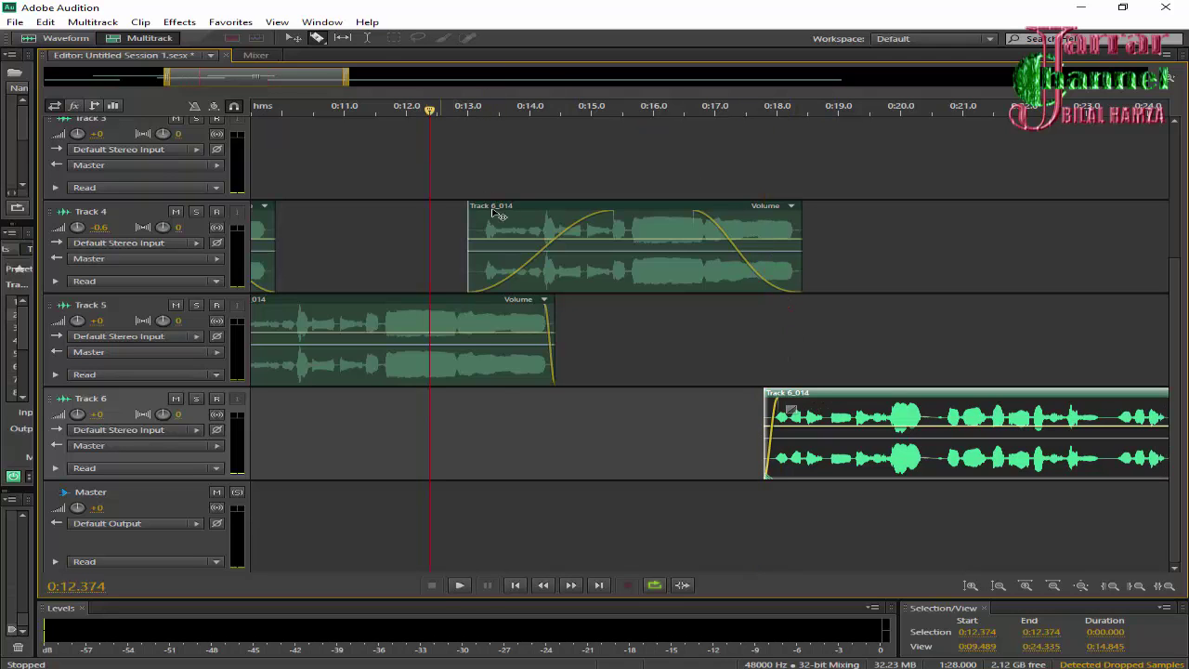
click(460, 585)
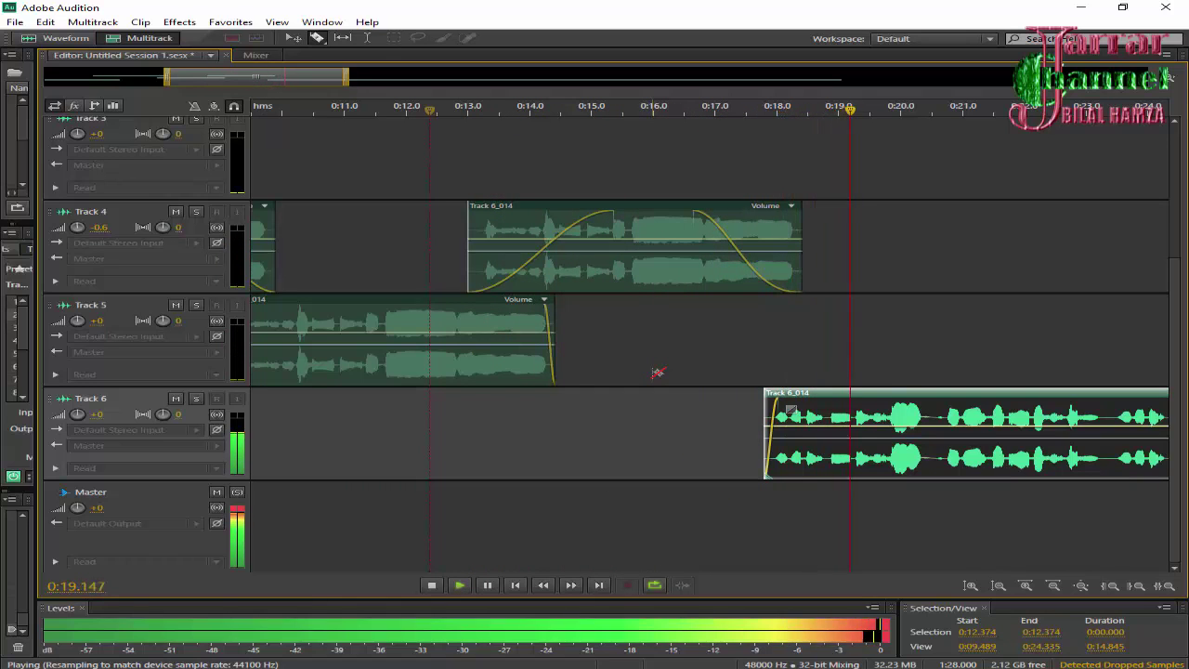
click(431, 584)
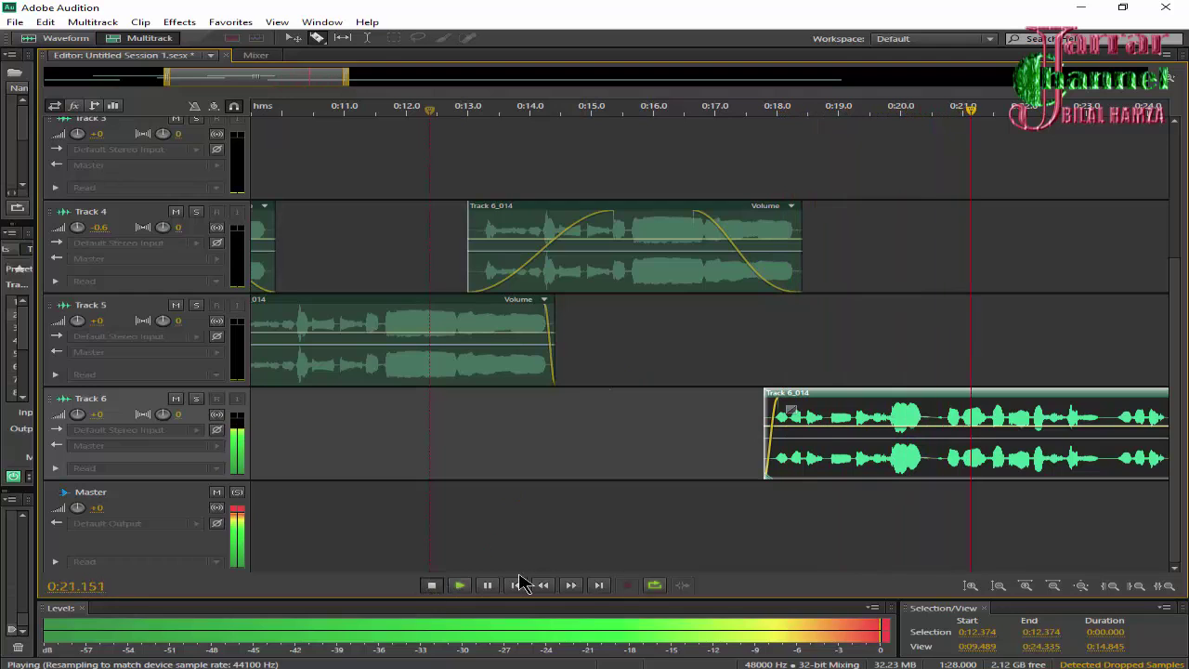
Move the part of the Track 6 clip after about 0:20.6 to Track 5 at about 0:20.2, with fades of about 0.2 seconds at the overlap.
click(939, 409)
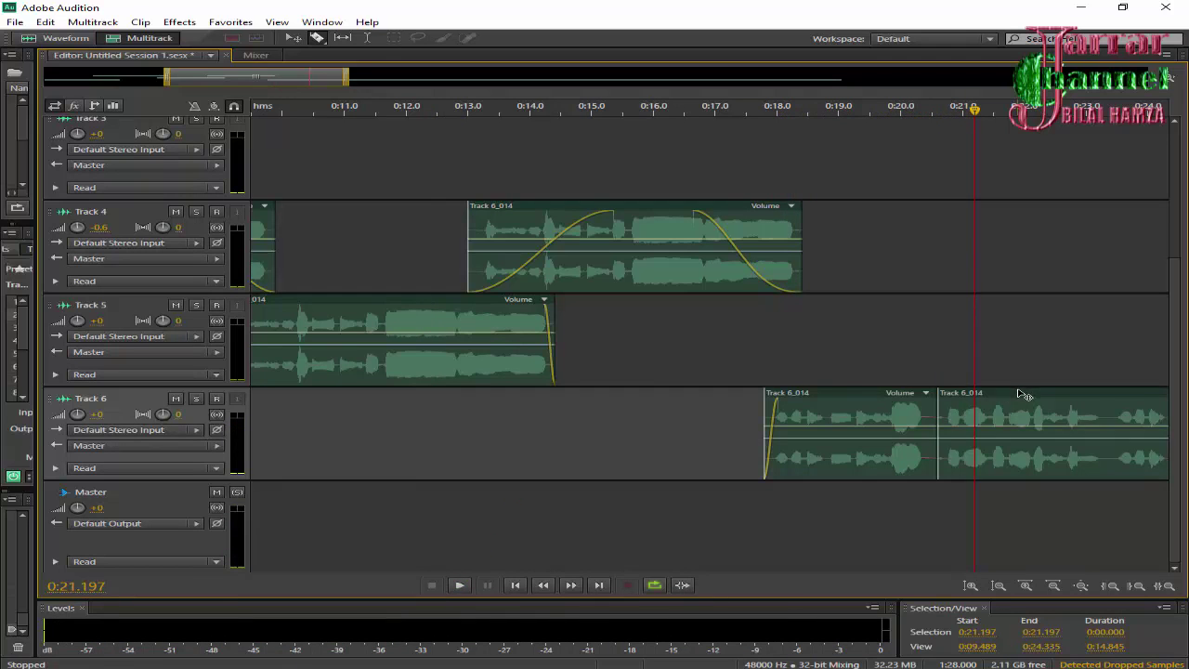
drag(1022, 395, 1001, 302)
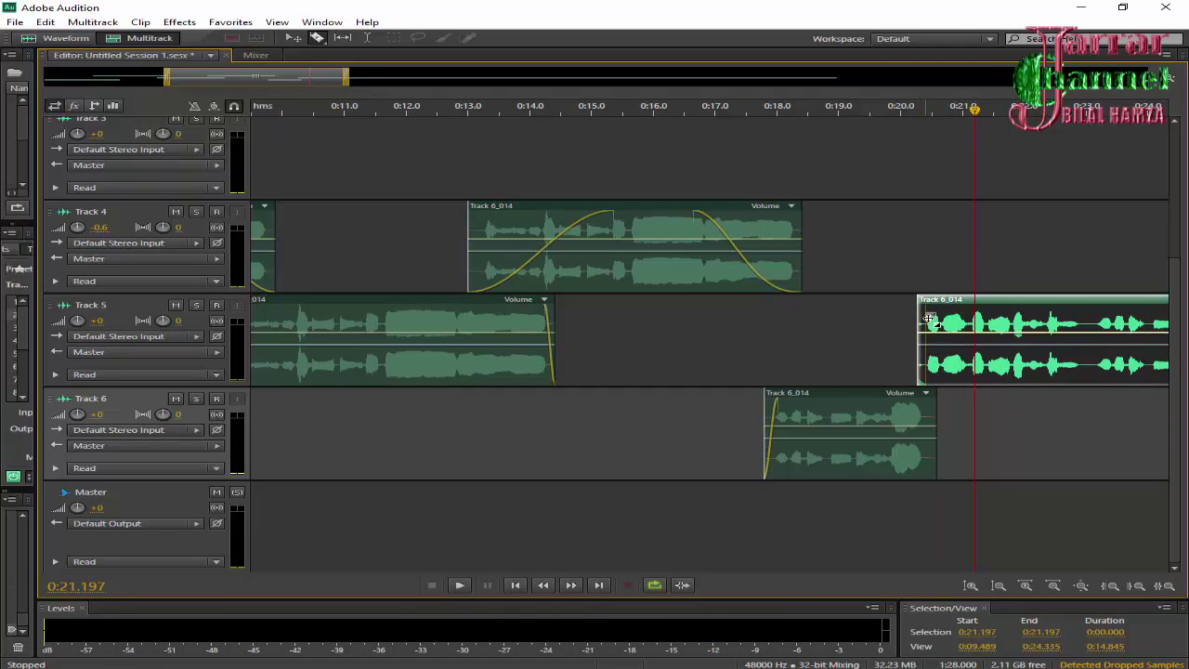
drag(929, 320, 932, 327)
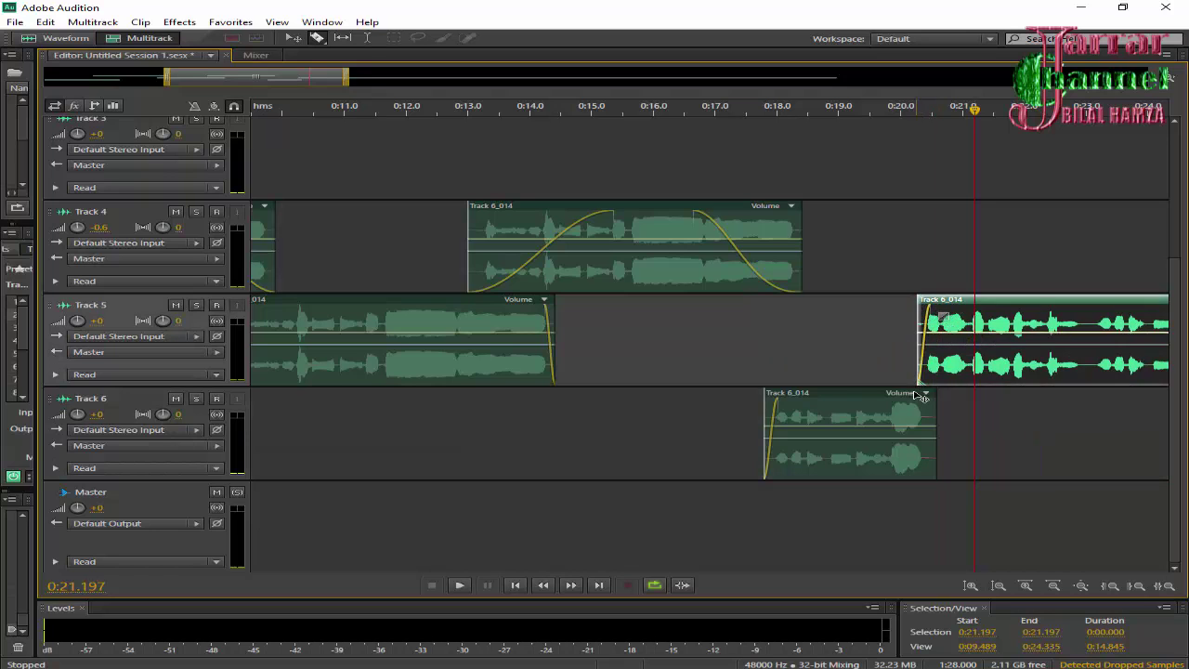
mouse_move(919, 396)
mouse_down()
mouse_move(928, 418)
mouse_move(916, 418)
mouse_up()
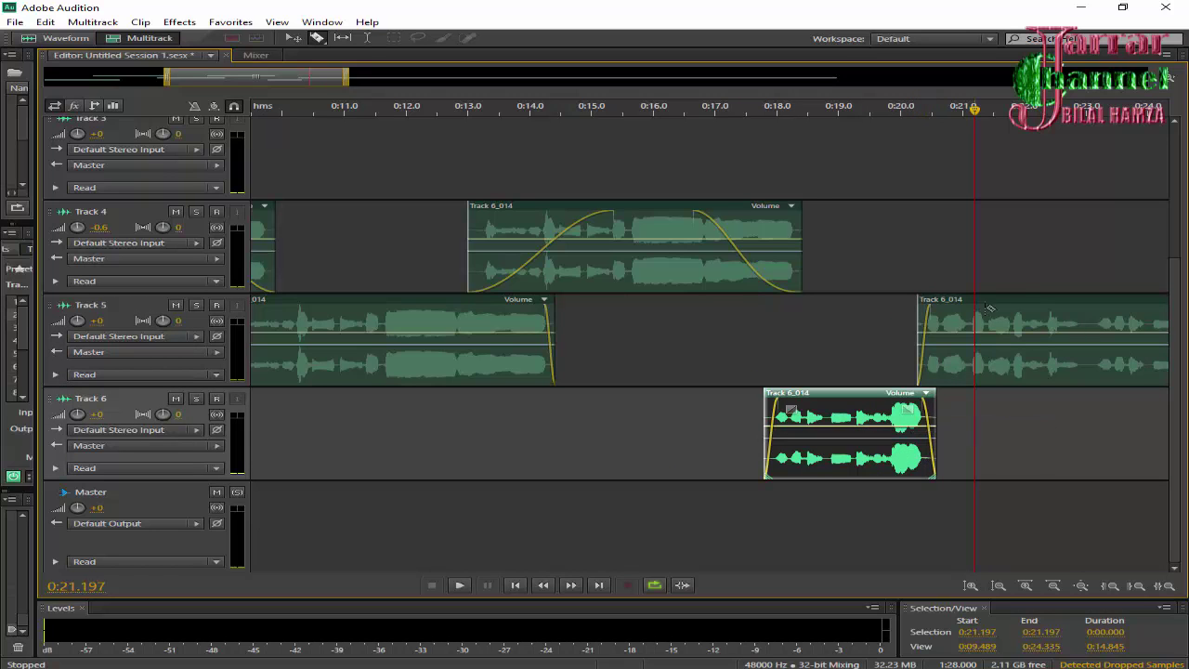
drag(1004, 305, 992, 303)
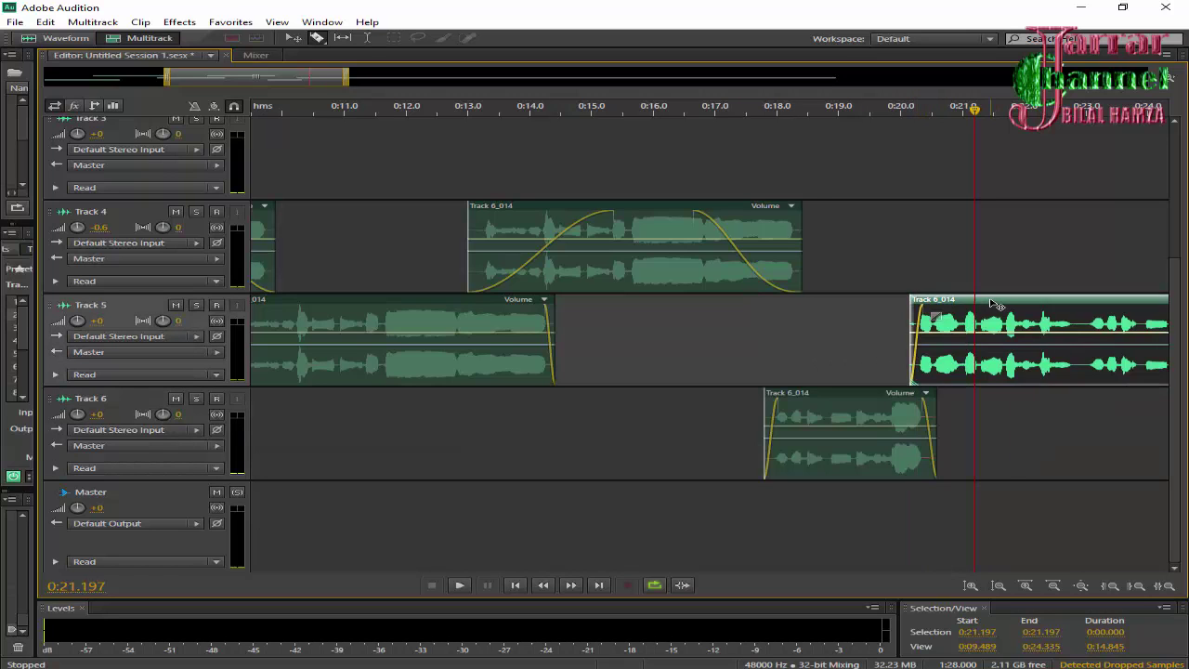
Play the session from about 0:19.3 to hear the transition from the Track 6 clip to the Track 5 clip.
click(861, 116)
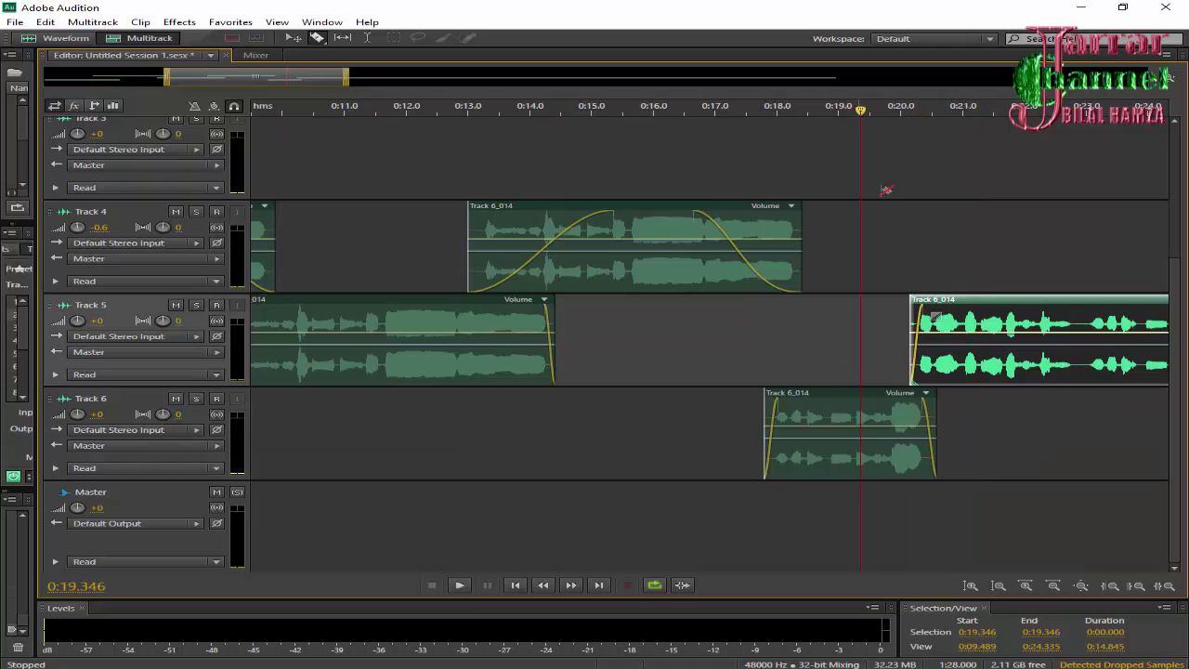
click(458, 587)
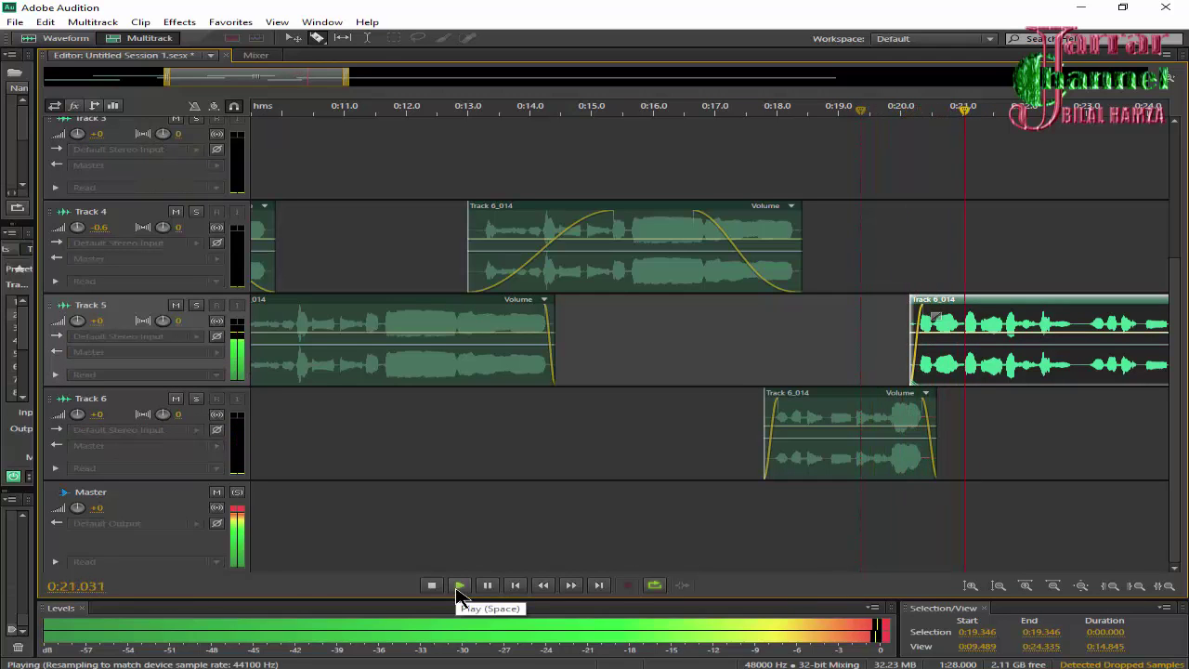
key(space)
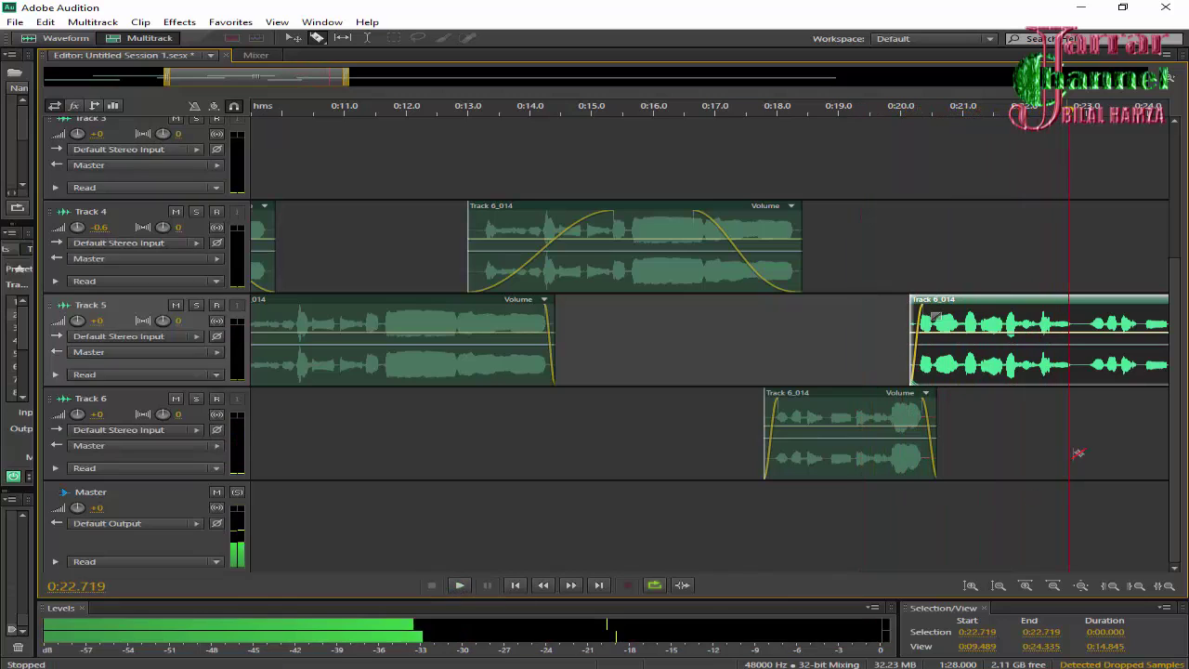
Split the Track 5 clip at about 0:23.0, move the remainder to Track 6 at about 0:22.7, and play it from its start.
click(1085, 322)
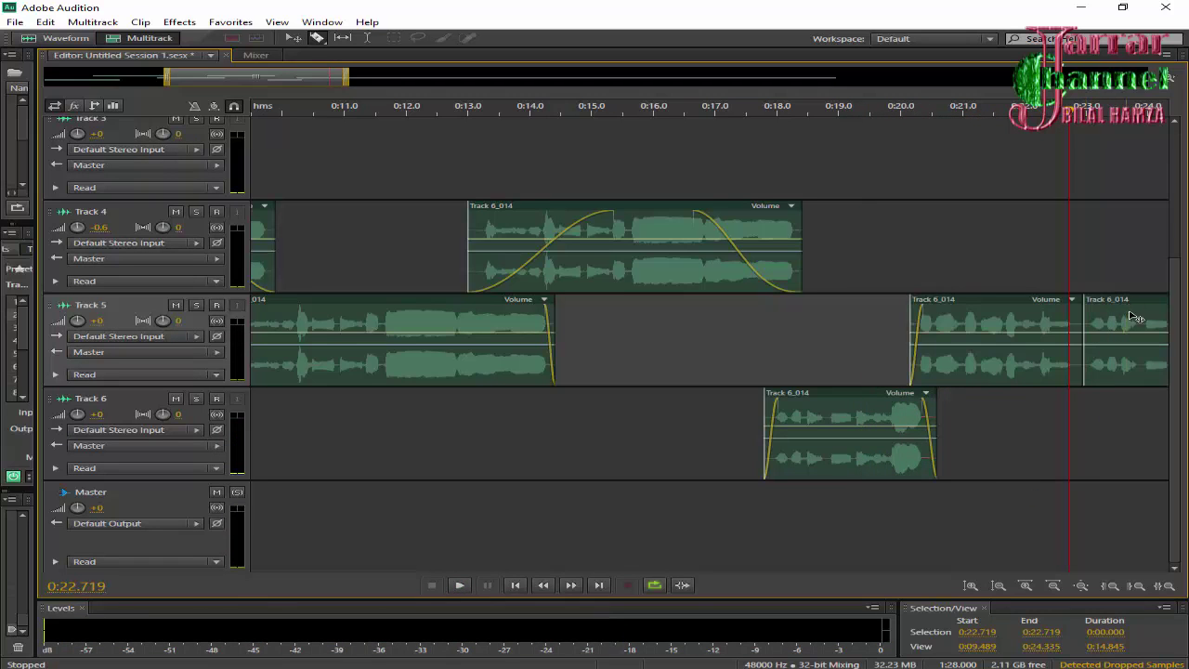
drag(1134, 317, 1120, 414)
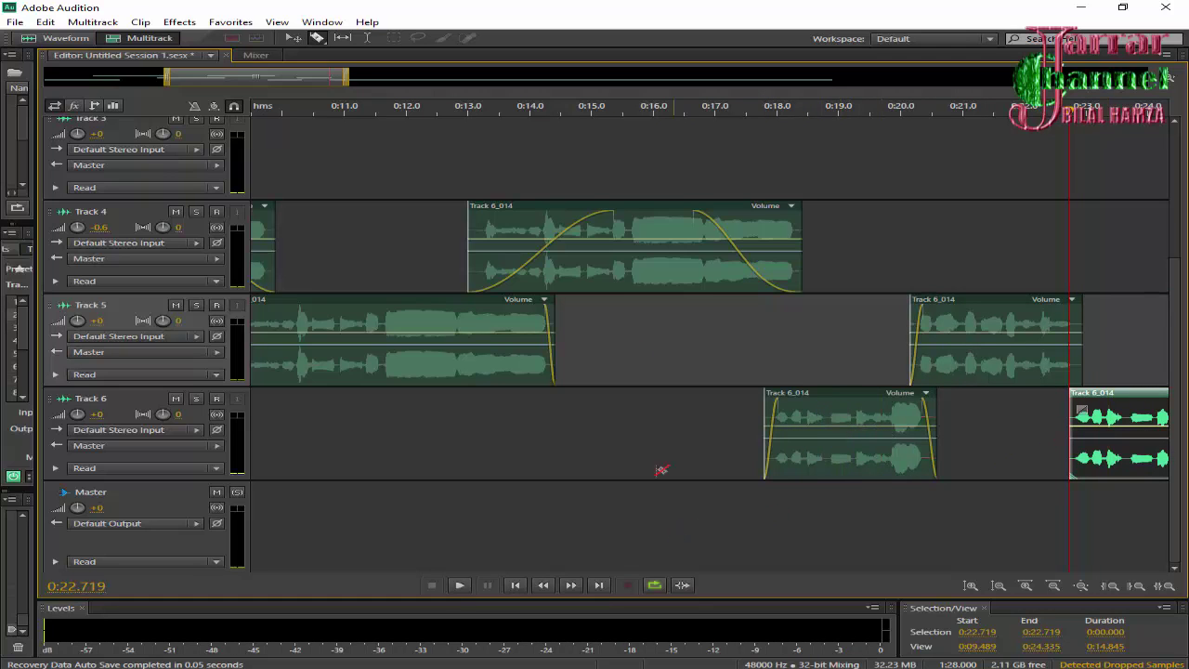
drag(285, 82, 322, 82)
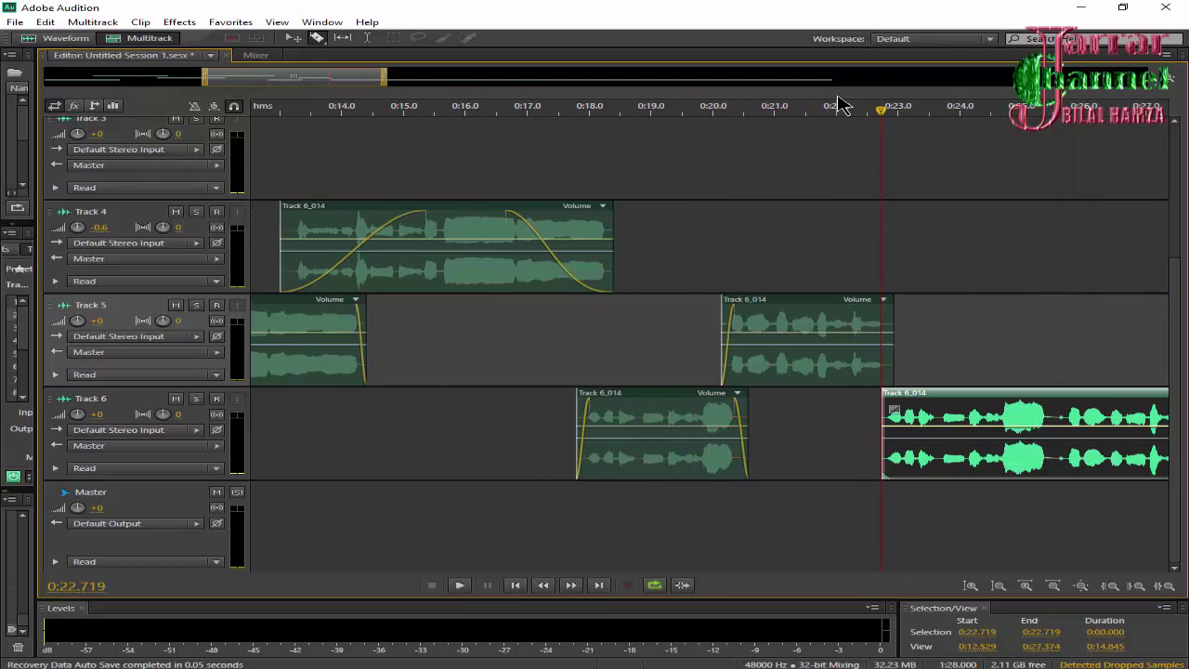
click(457, 587)
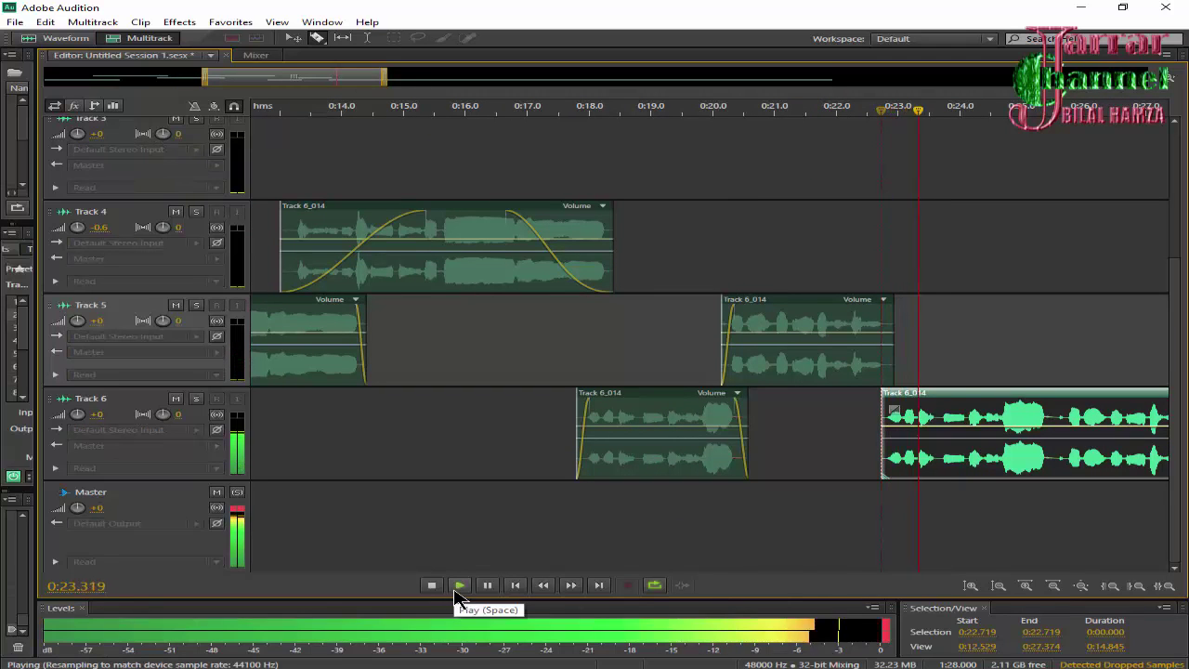
click(427, 586)
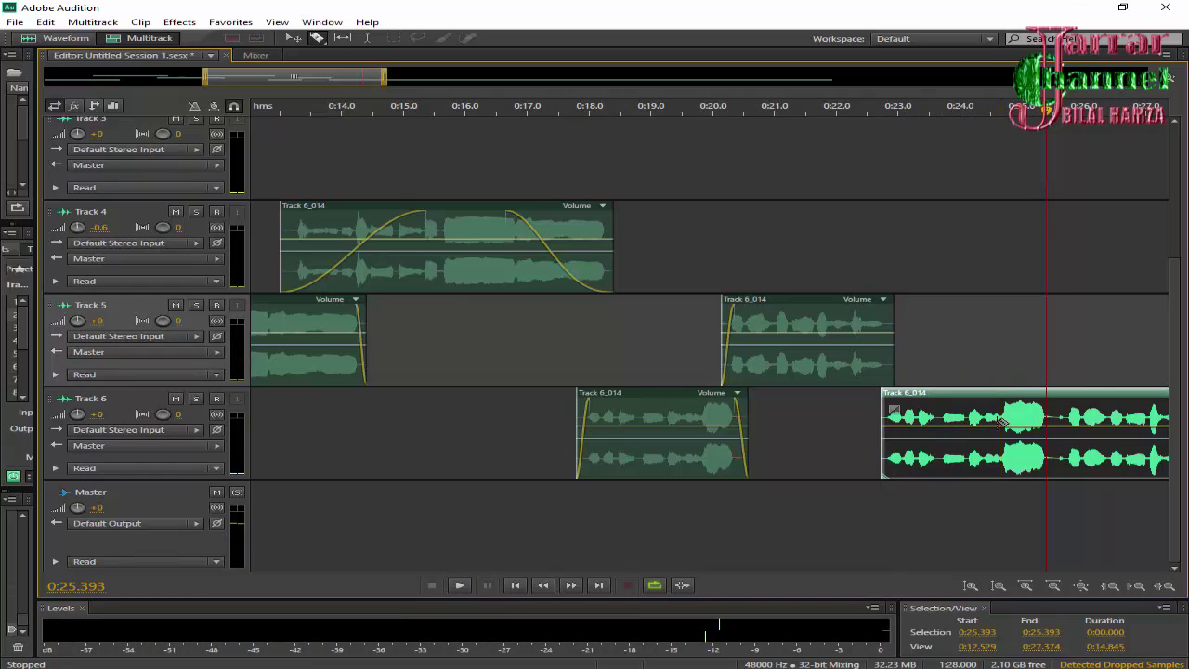
Split the Track 6 clip at about 0:25.5, and fade the Track 5 clip out over about 0.3 seconds and the Track 6 piece in over 0.2.
click(1054, 415)
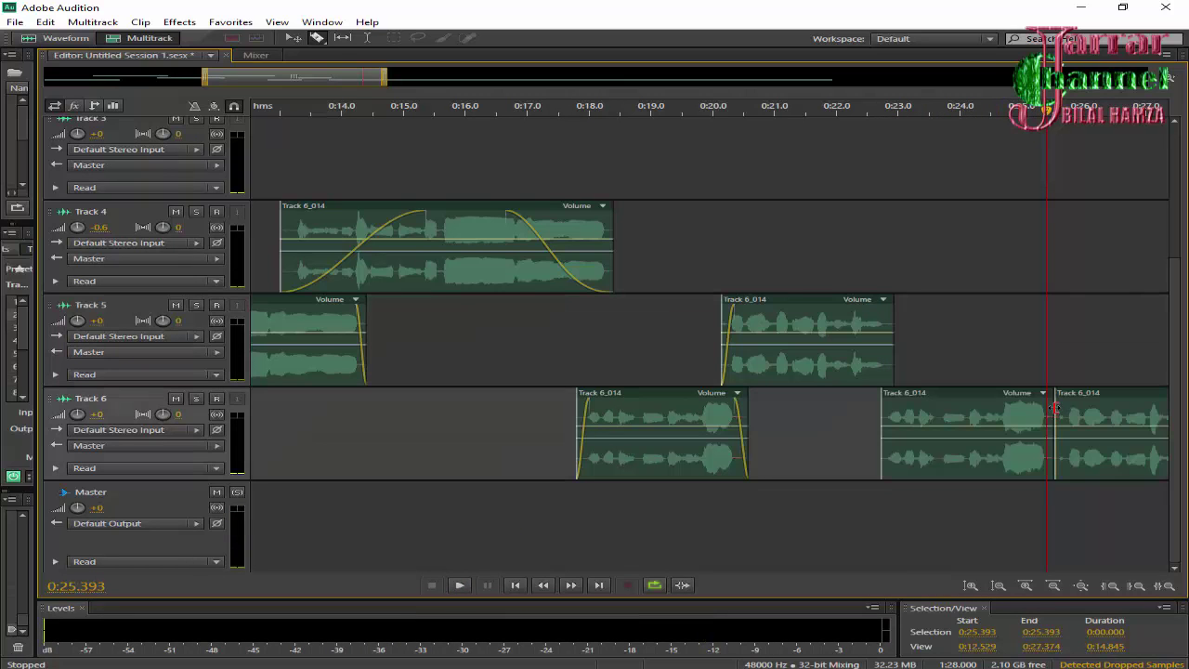
click(910, 398)
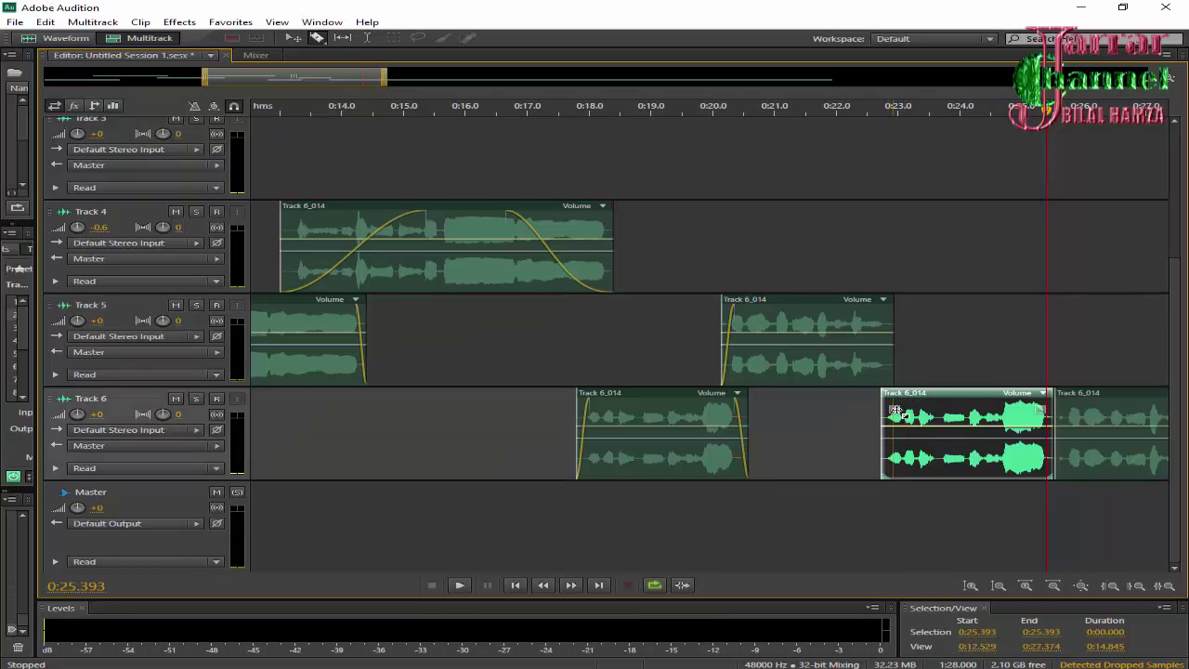
click(877, 316)
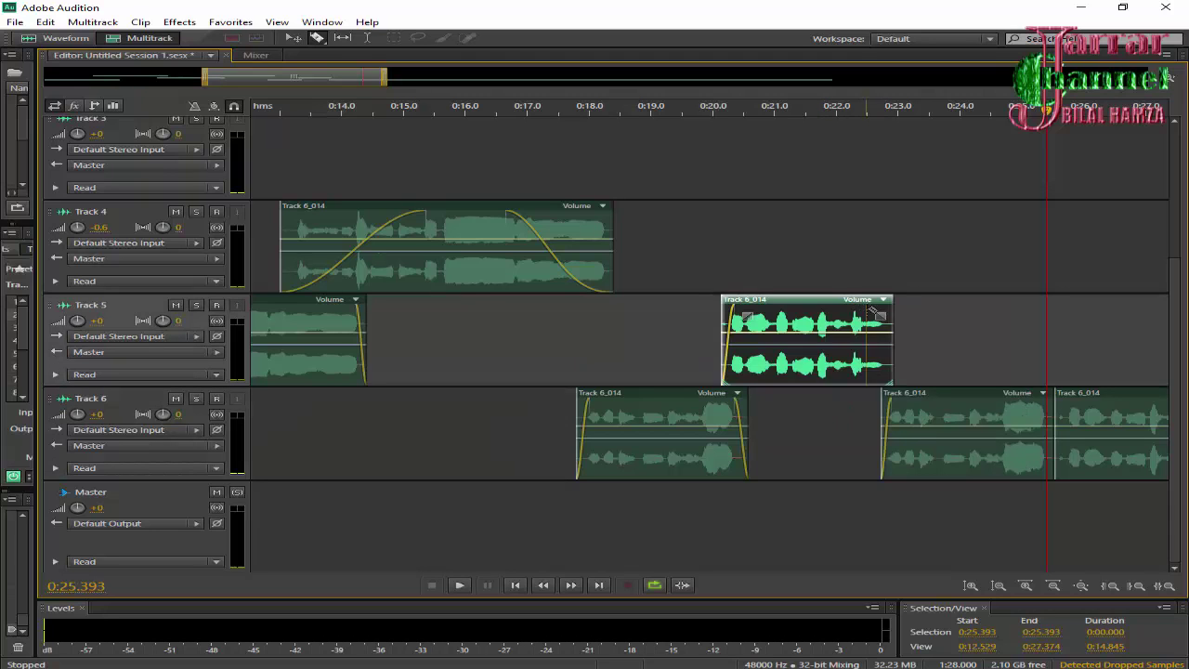
drag(877, 316, 862, 317)
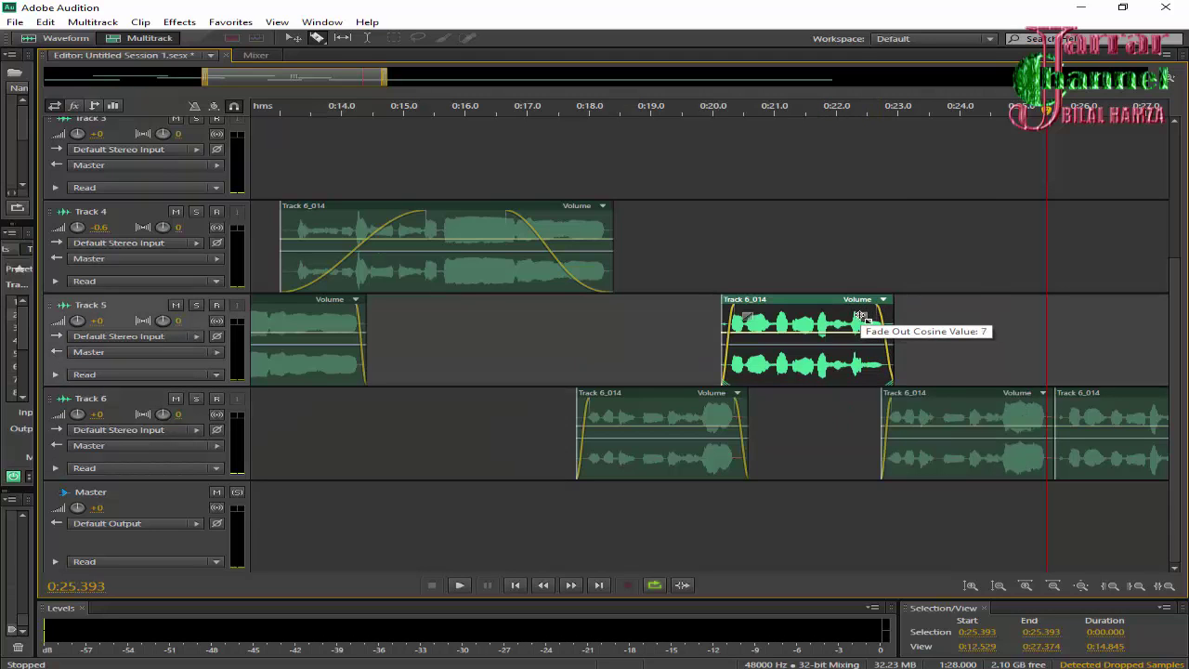
click(934, 397)
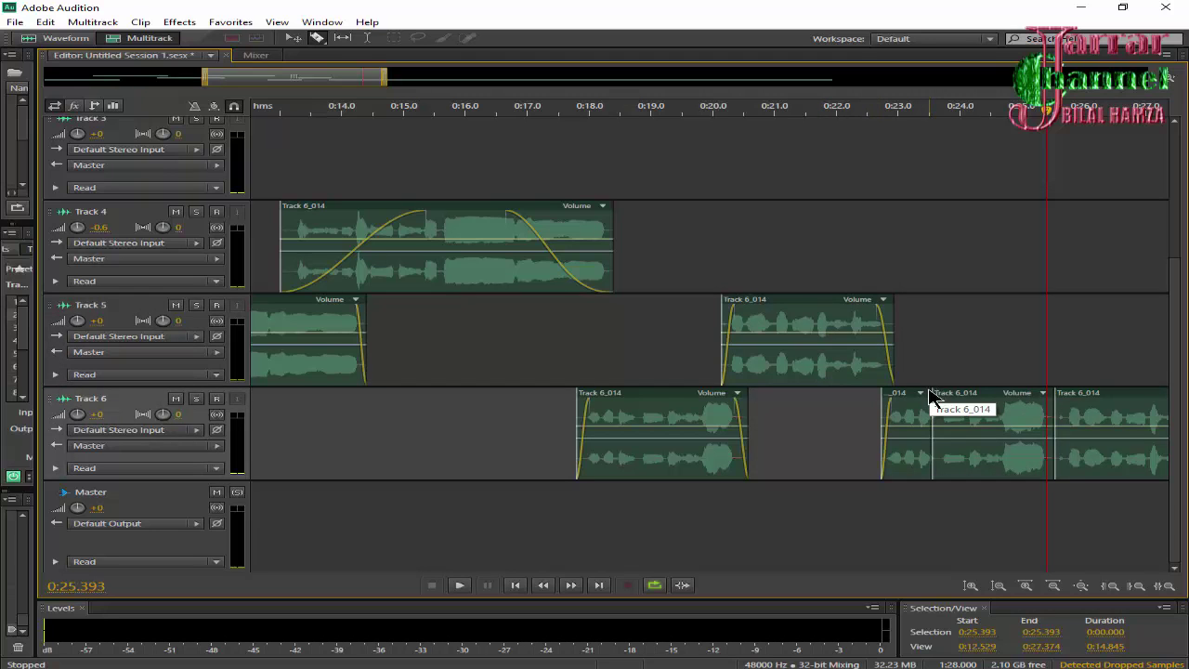
key(ctrl+z)
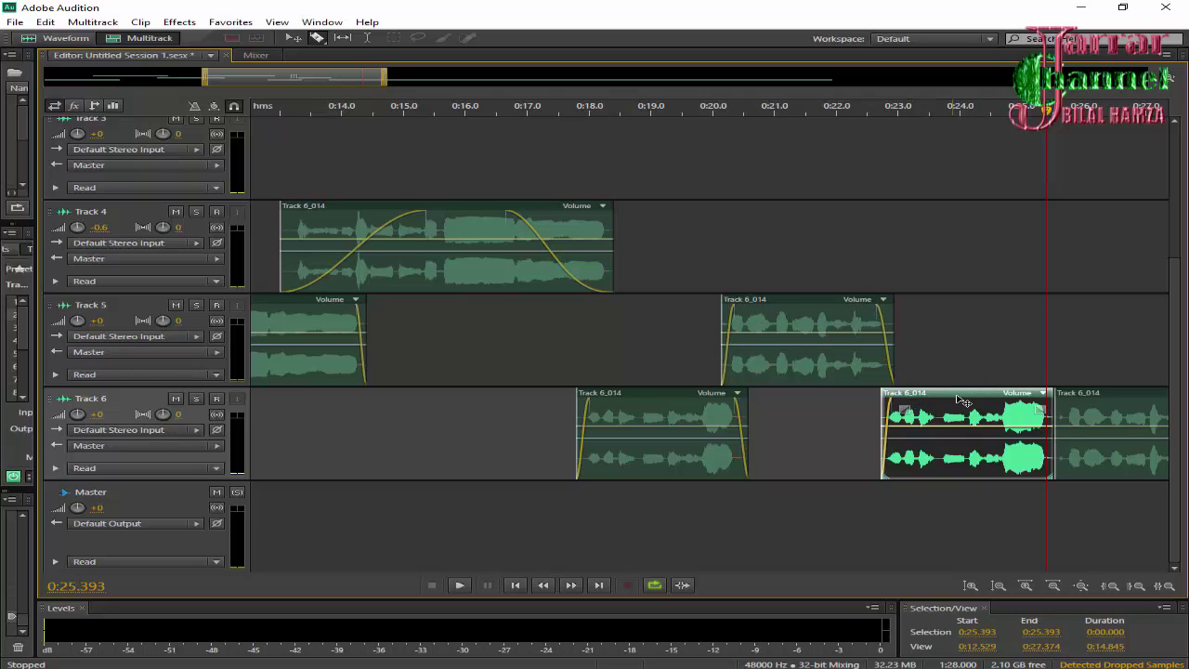
Shift the newly faded Track 6 piece to start at about 0:22.6 and play the transition from about 0:21.1.
drag(960, 401, 951, 401)
click(783, 109)
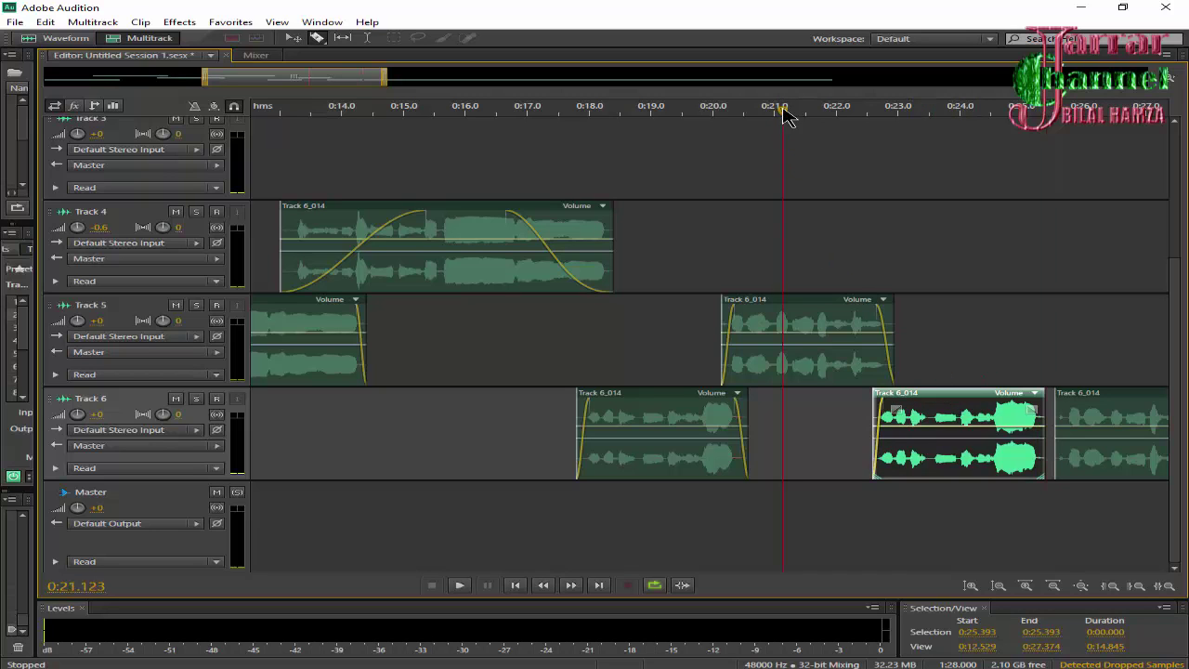
click(460, 587)
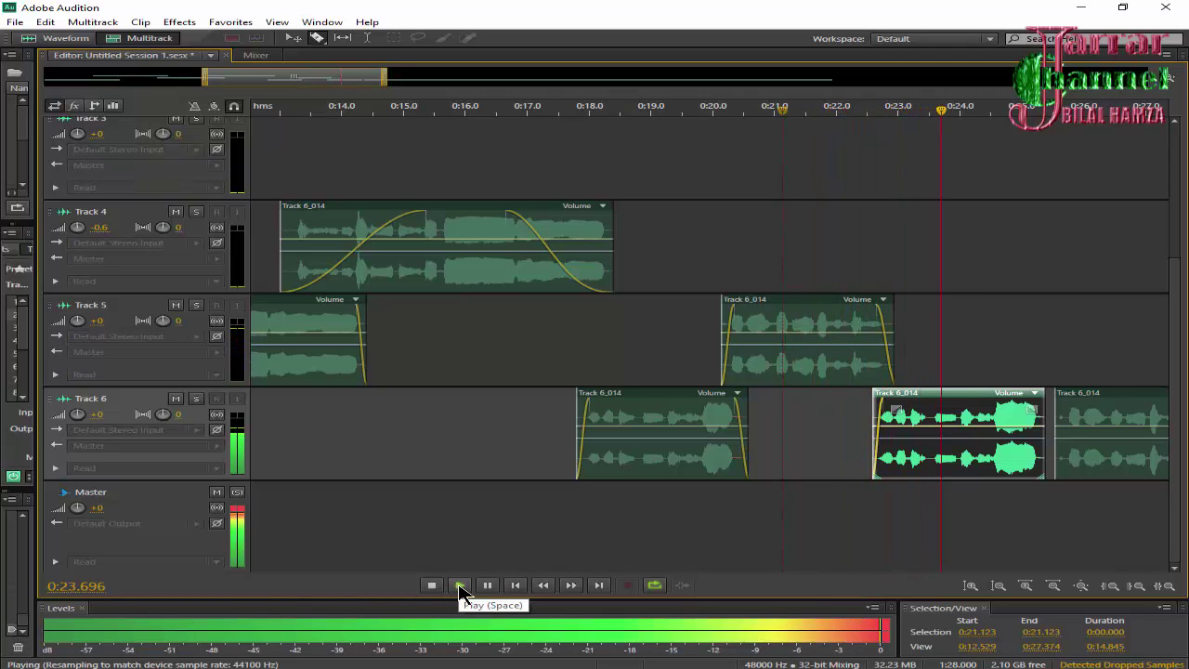
click(431, 585)
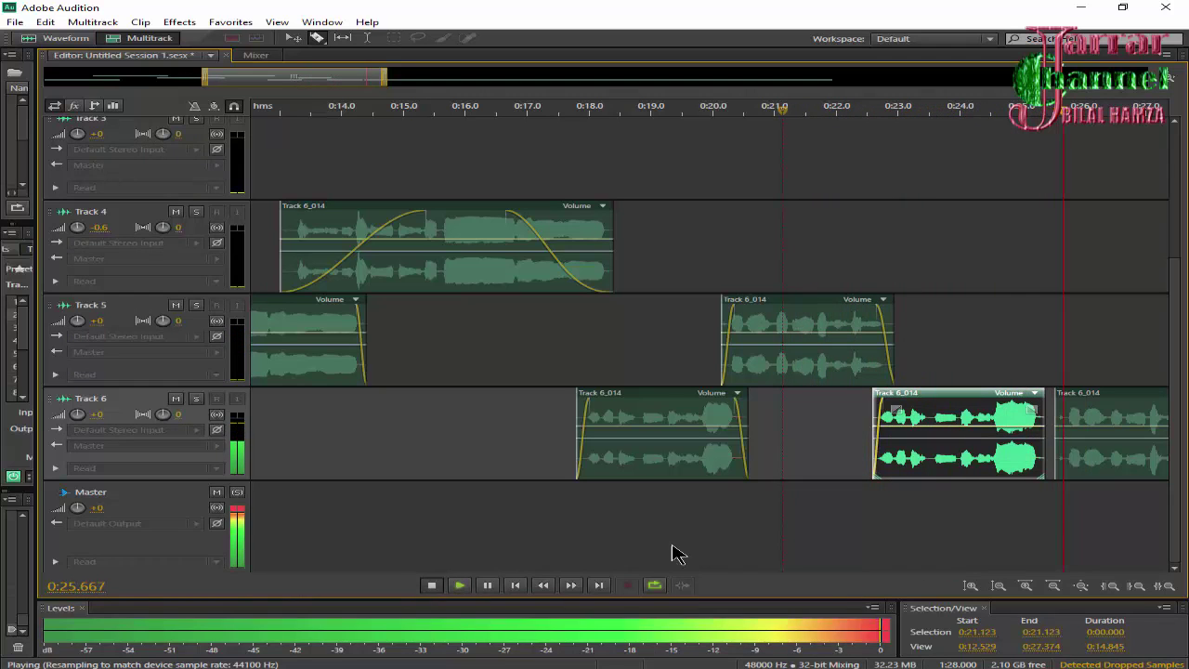
Move the last Track 6 clip to Track 5 at about 0:25.0 with short fades at the overlap, and play from about 0:23.2.
drag(1135, 397, 1015, 408)
click(1009, 398)
click(914, 112)
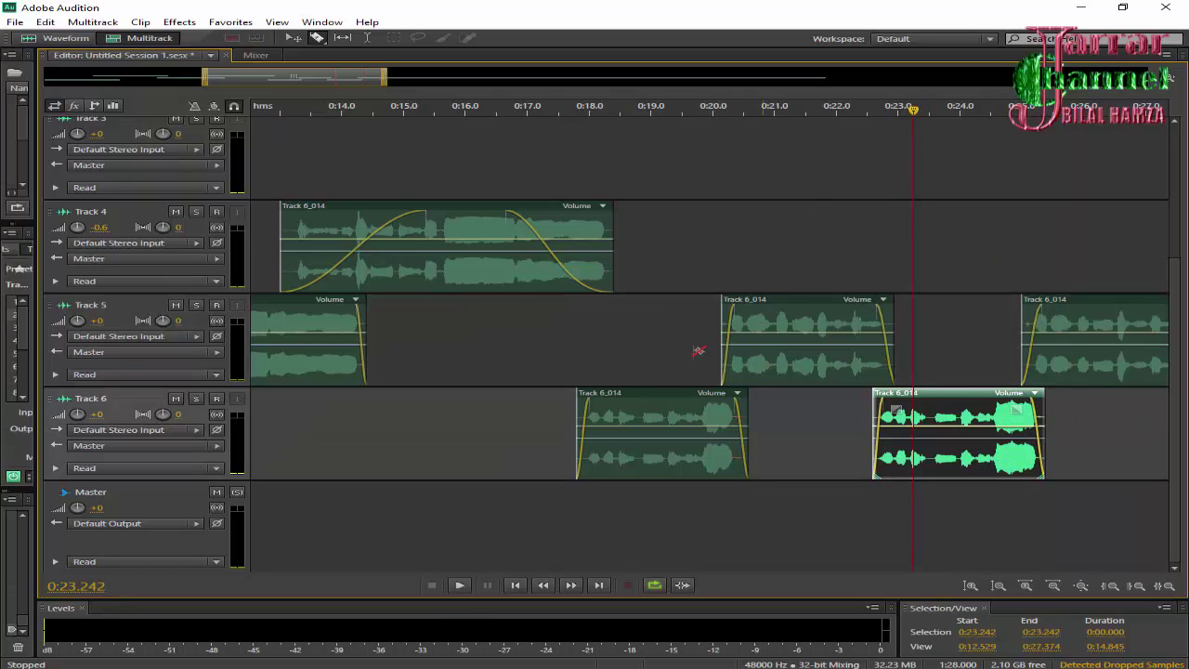
click(458, 586)
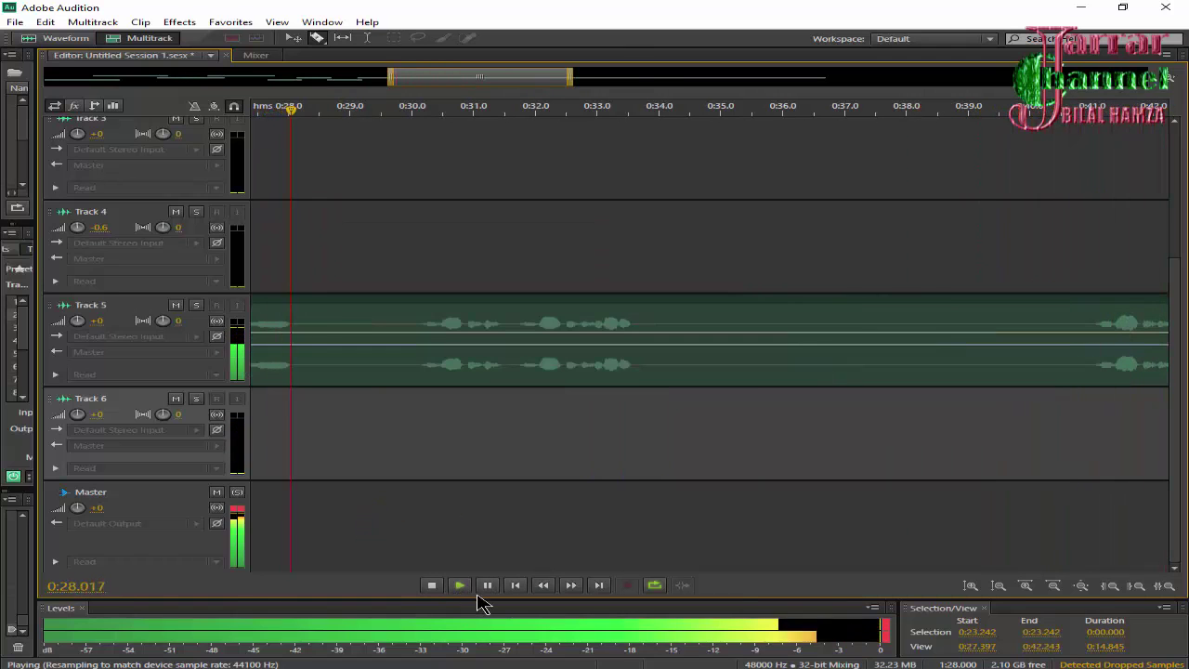
click(432, 587)
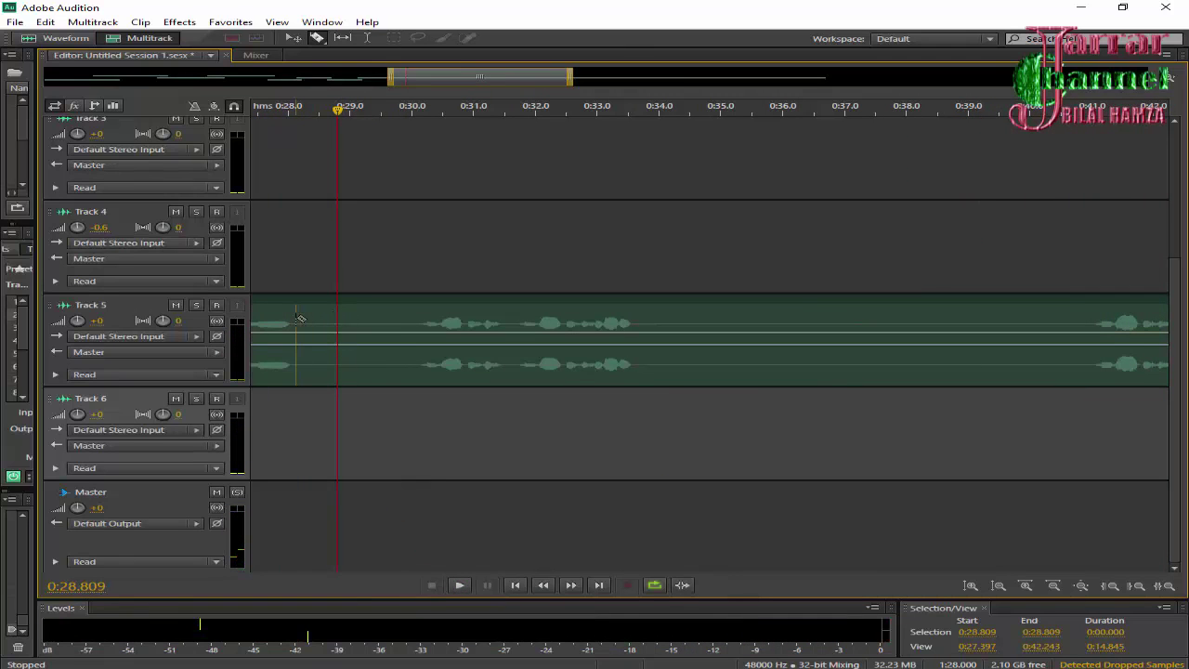
Remove the Track 5 section between about 0:28.1 and 0:40.6 and move the clip after it to Track 6, starting at about 0:27.5.
click(387, 322)
drag(319, 325, 1059, 305)
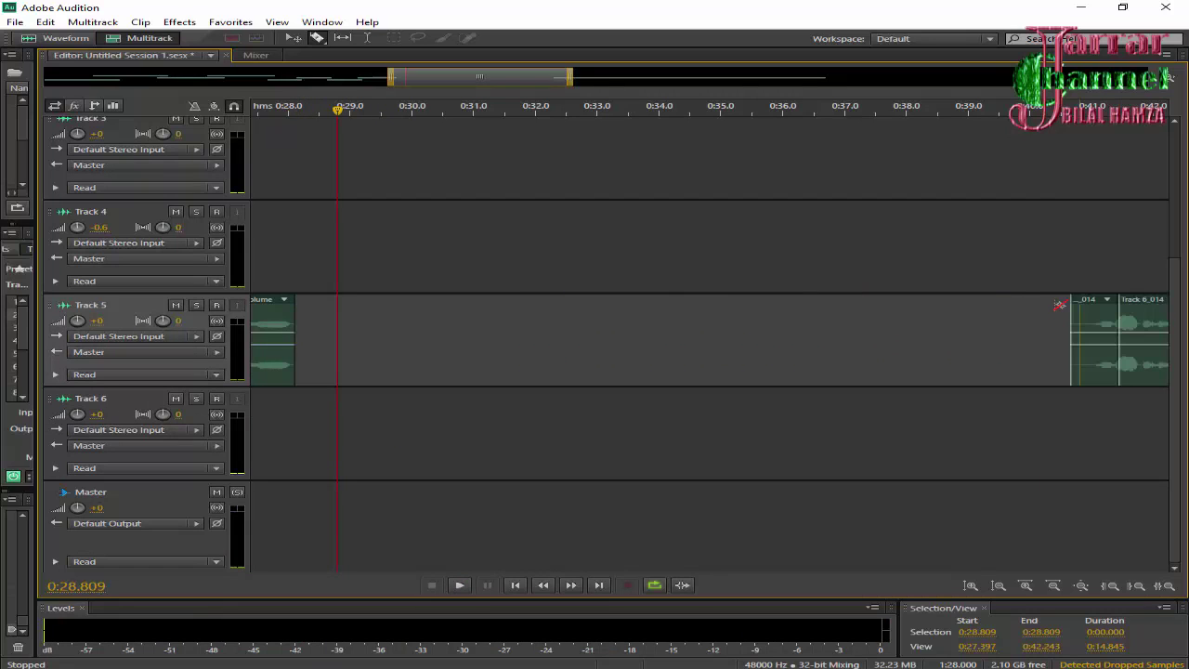
drag(961, 298, 962, 298)
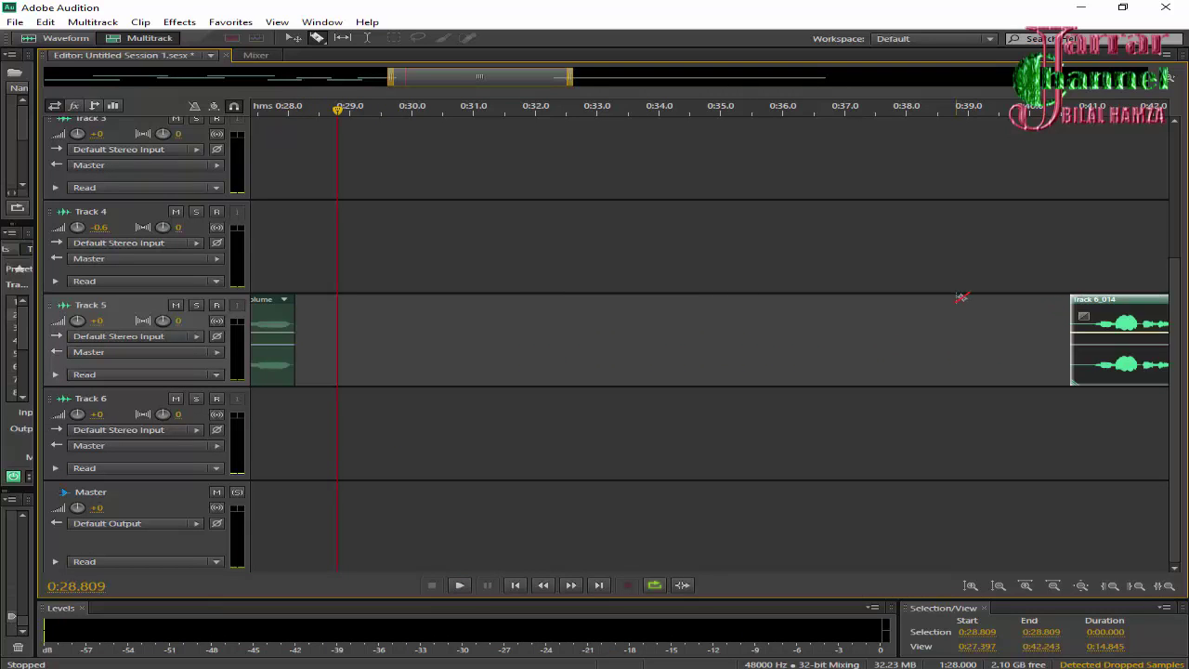
drag(1157, 325, 341, 423)
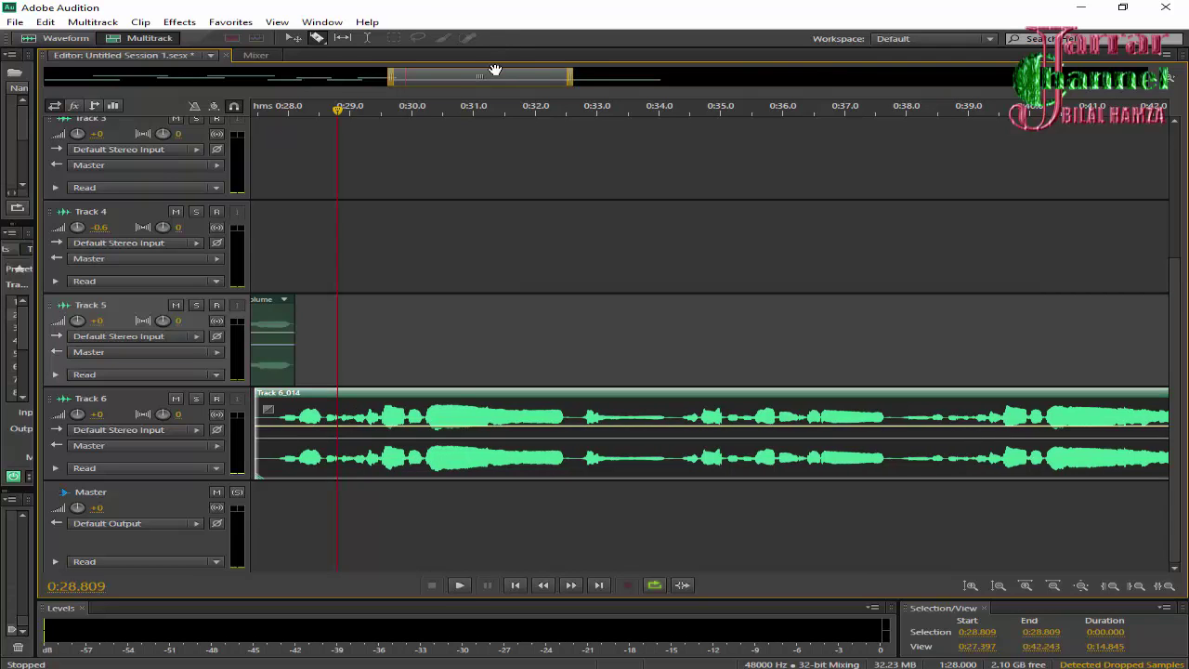
scroll(462, 89, left, 3)
Switch to the QQ影音 player, listen to AUD-20180114-WA0073.mp3 from an early point in the file, and pause it at about 0:30.
key(alt+Tab)
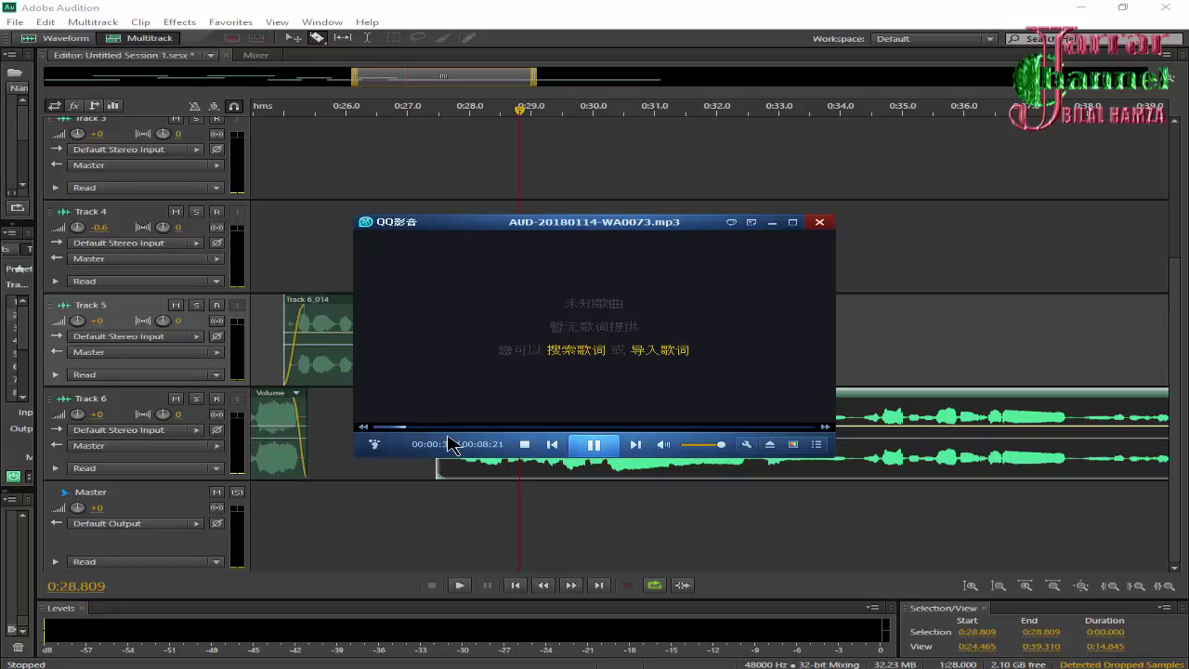
click(391, 428)
drag(649, 223, 763, 179)
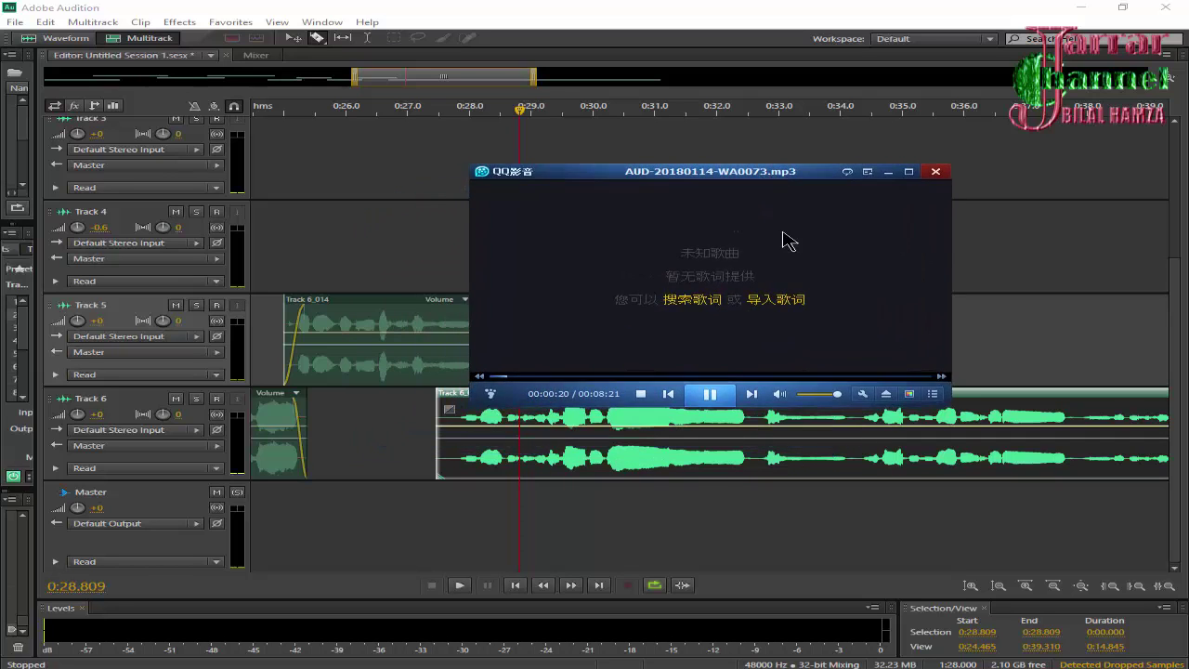
click(711, 397)
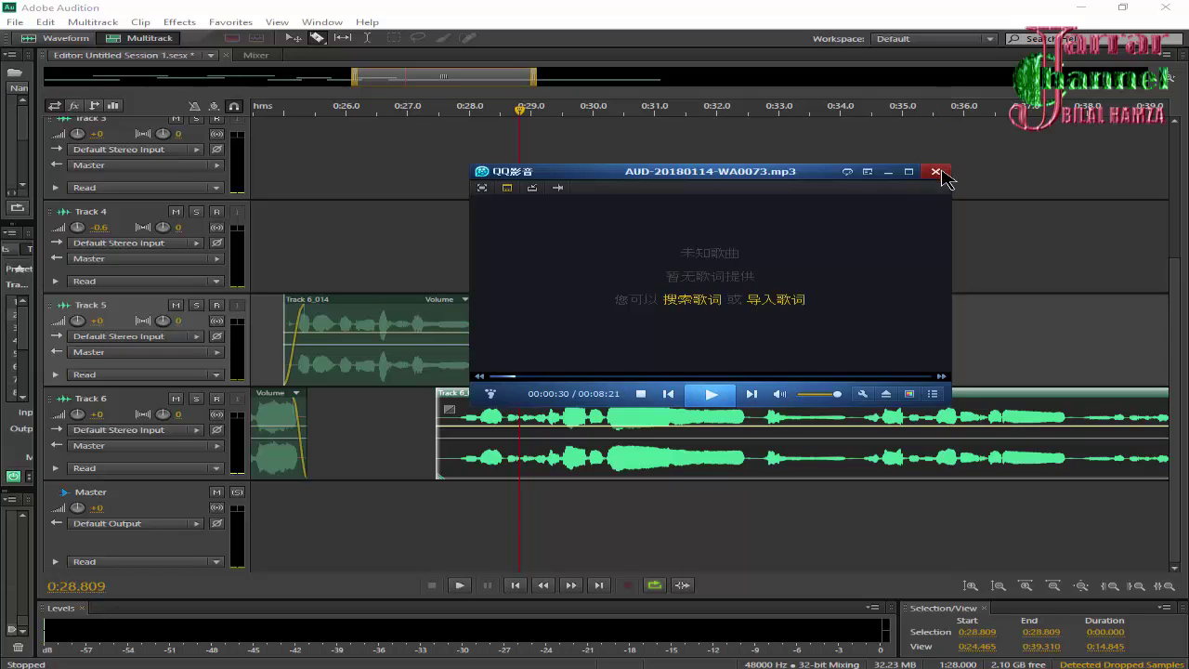
Minimise the player and play the session from about 0:26.7 across the end of the Track 5 clip.
click(888, 172)
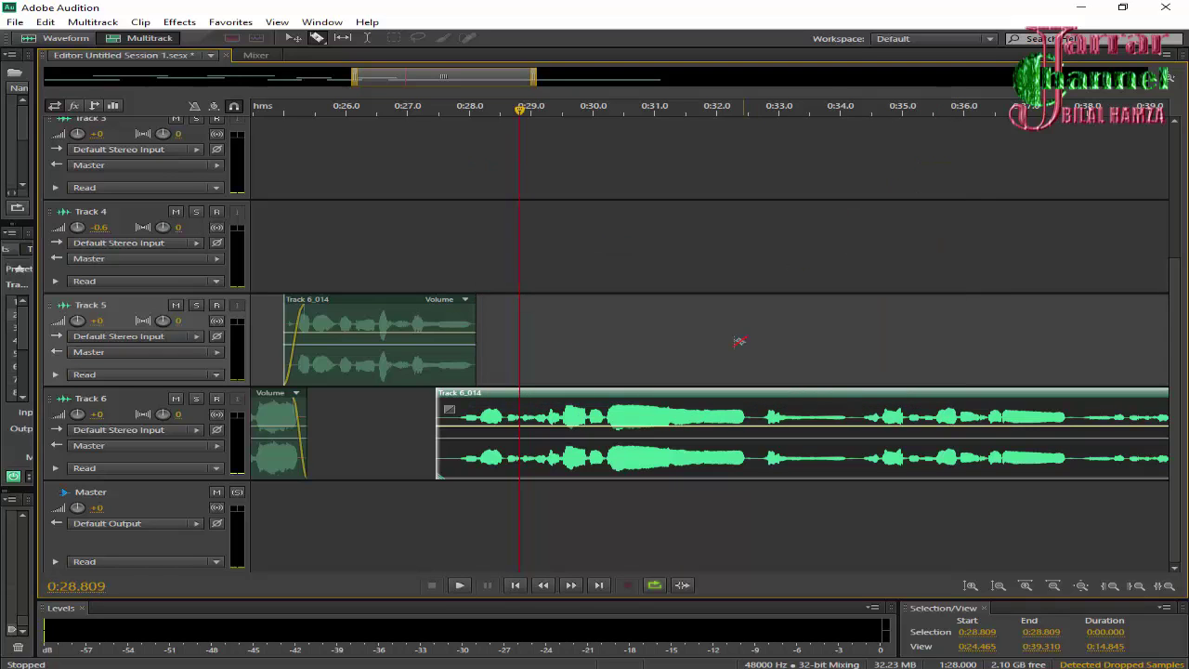
click(393, 109)
click(460, 586)
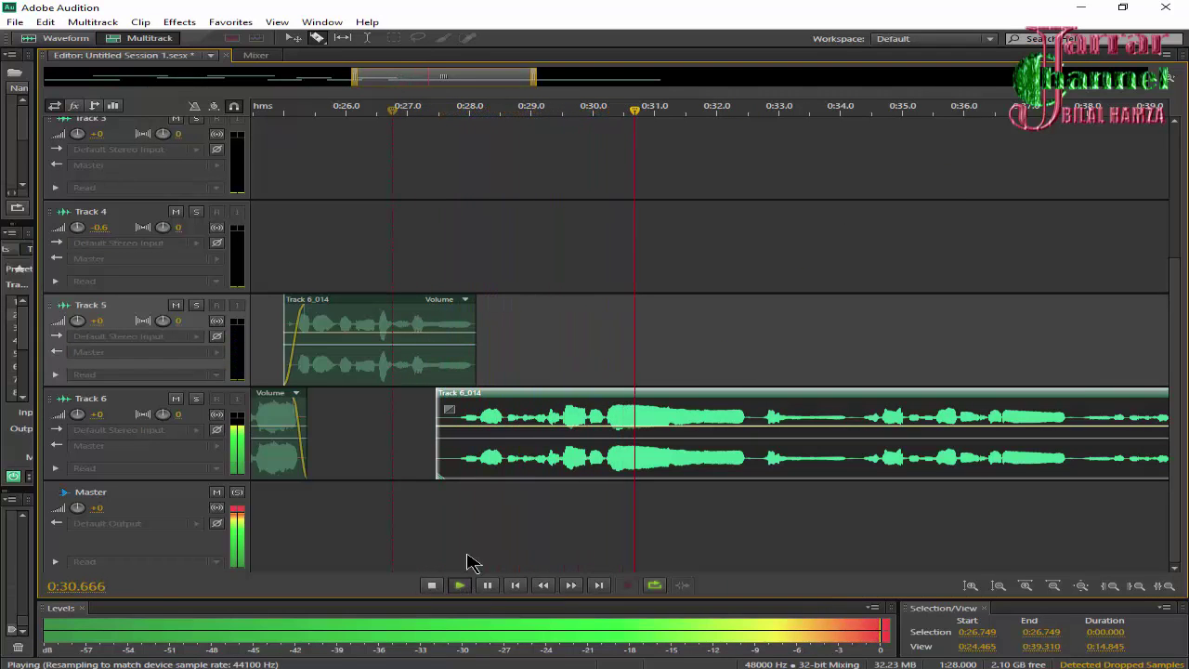
click(459, 585)
click(433, 586)
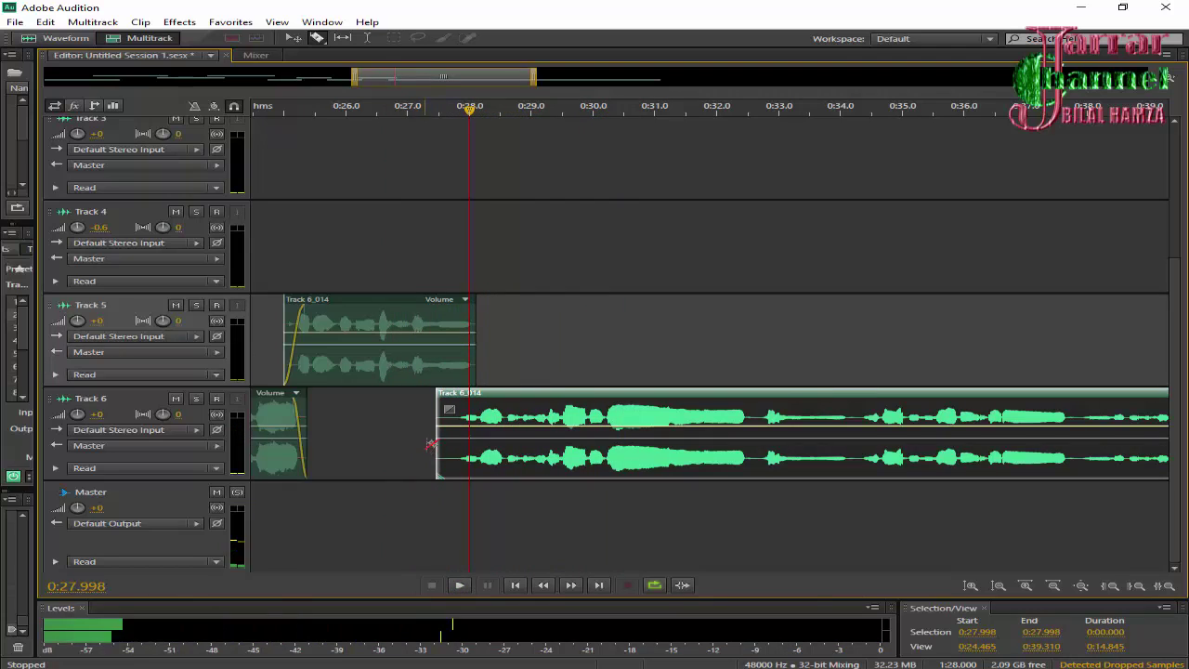
Trim the last Track 6 clip's start to about 0:27.7, and add a short fade-out on the Track 5 clip and a fade-in on Track 6.
drag(433, 452, 452, 452)
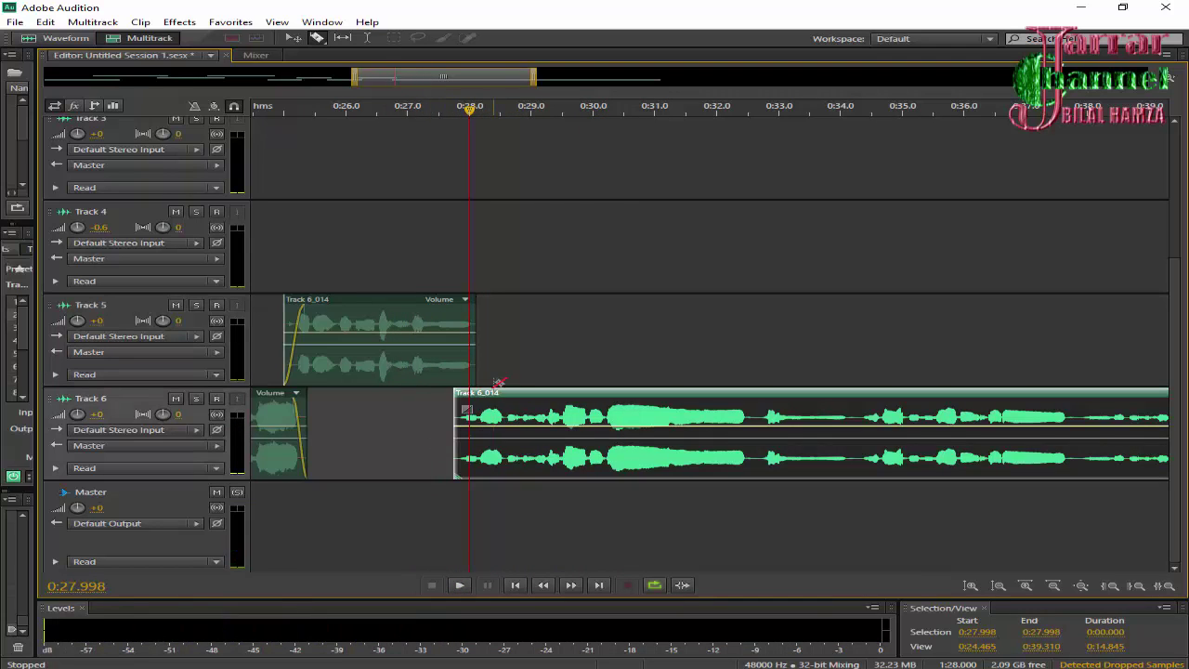
click(444, 309)
drag(467, 319, 483, 406)
click(531, 398)
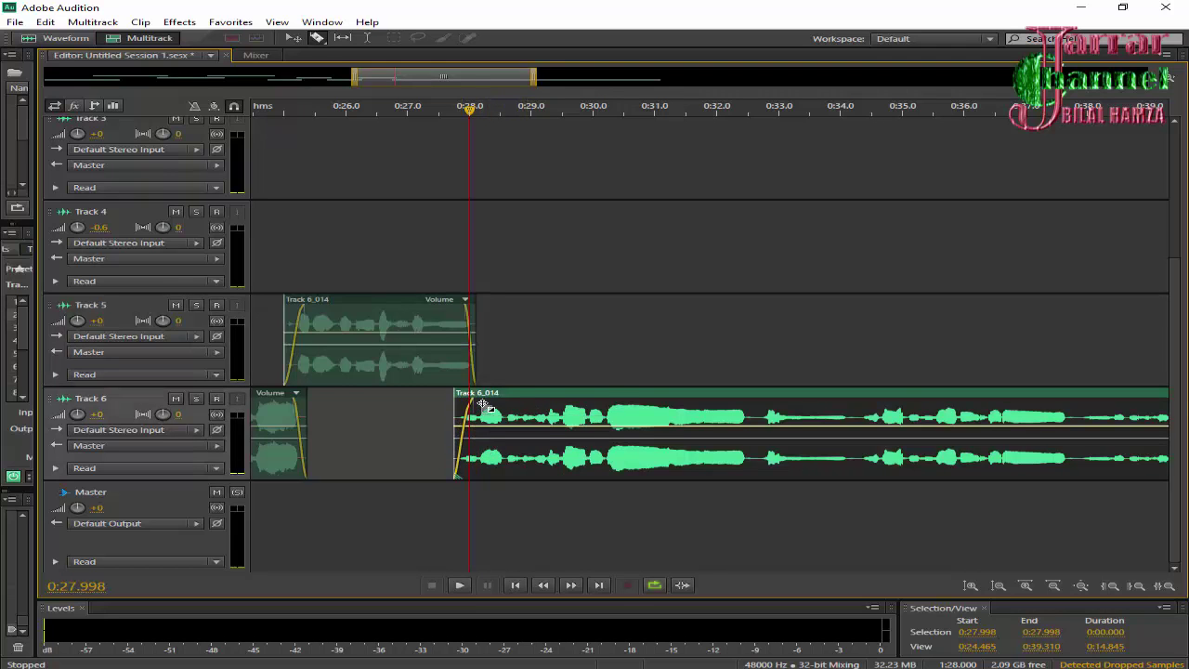
Copy the last Track 6 clip and paste it onto Track 5 at about 0:28.5.
right_click(565, 400)
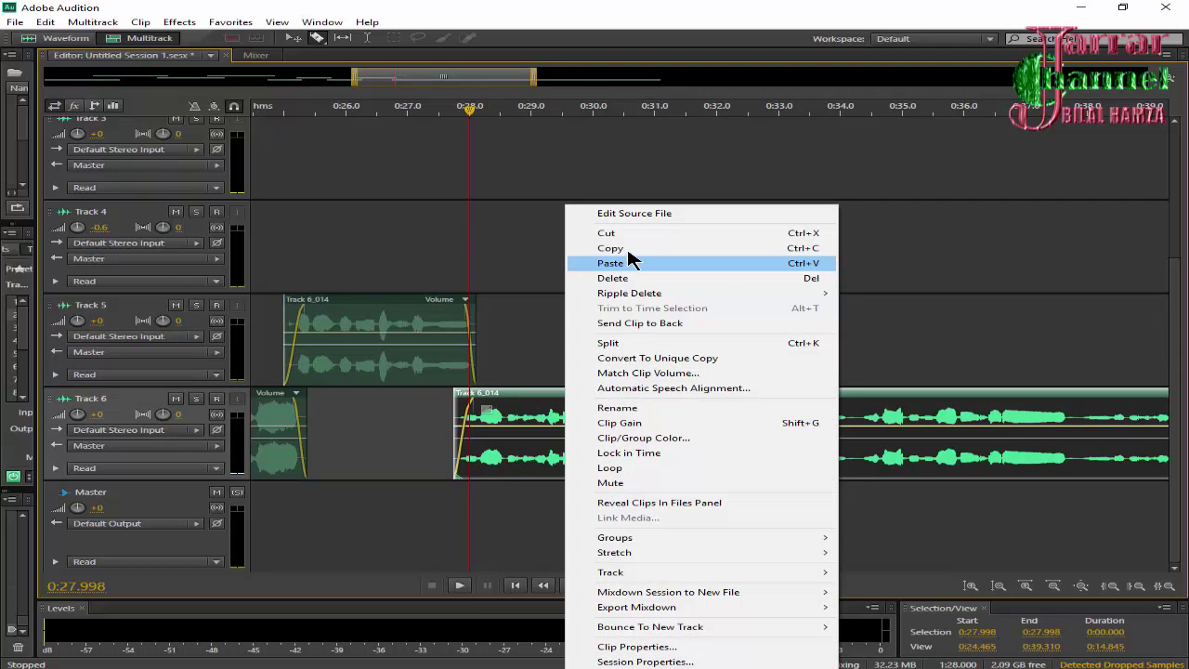
click(630, 248)
right_click(623, 344)
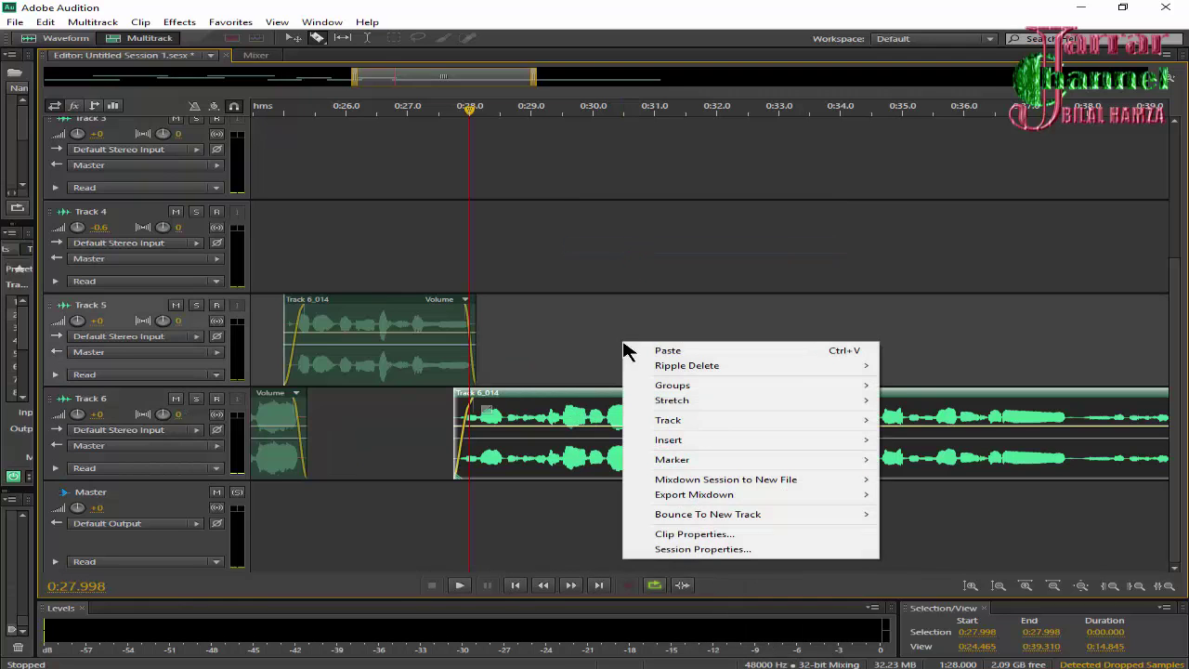
click(526, 110)
click(363, 109)
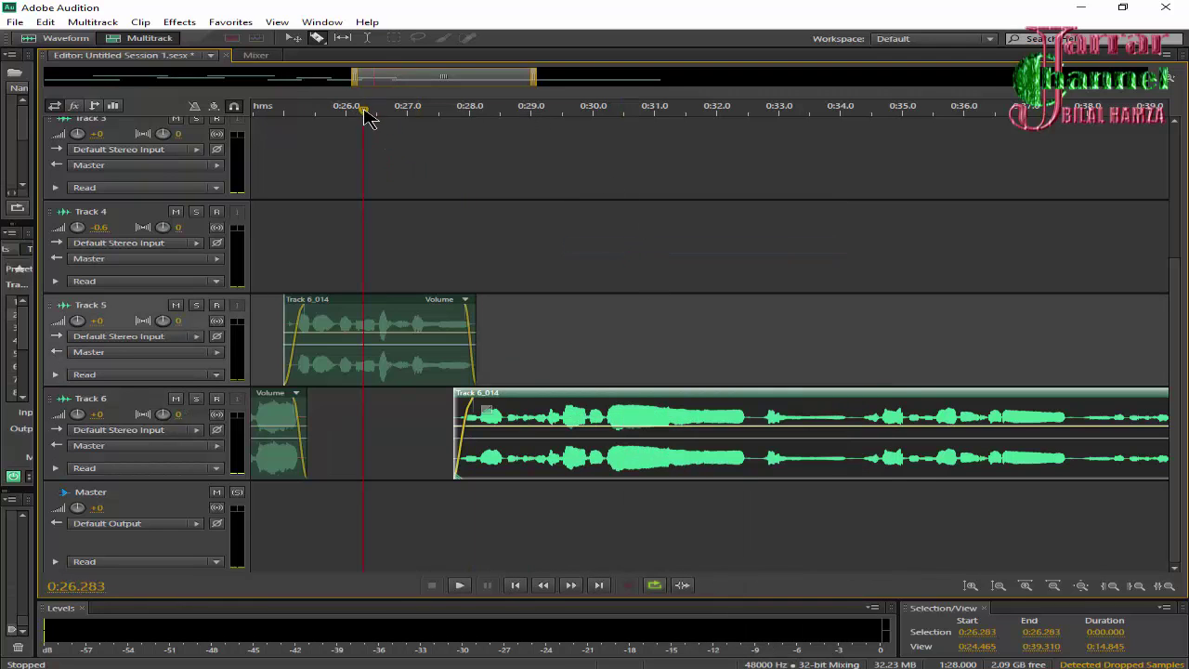
click(615, 348)
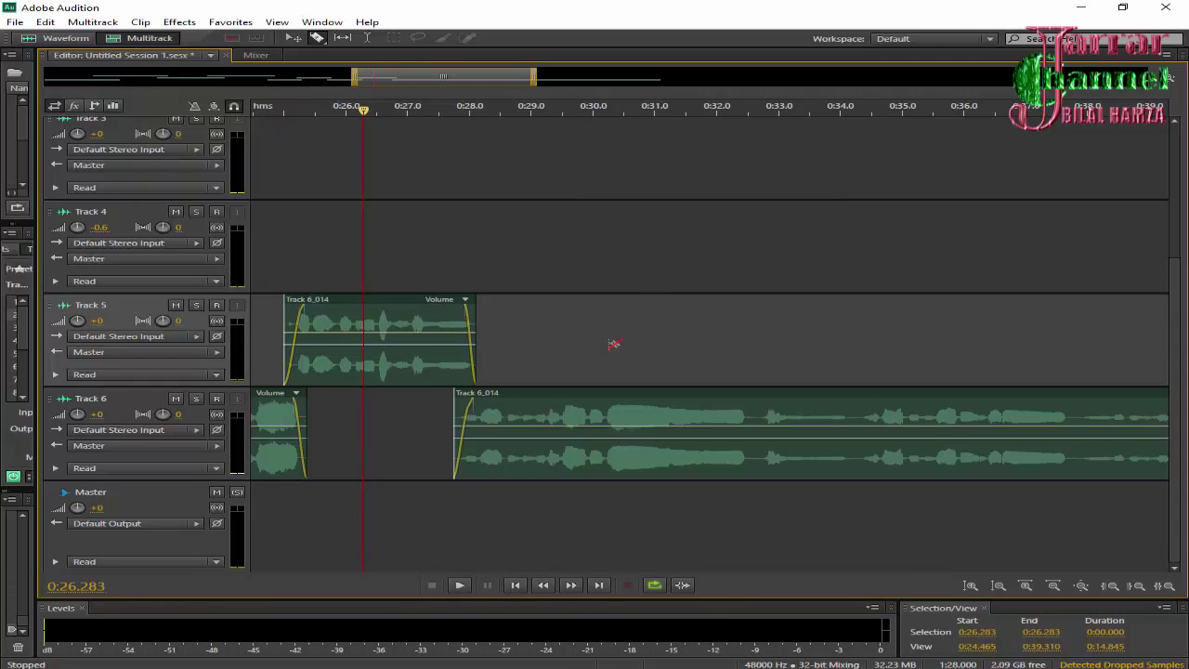
click(500, 109)
right_click(604, 324)
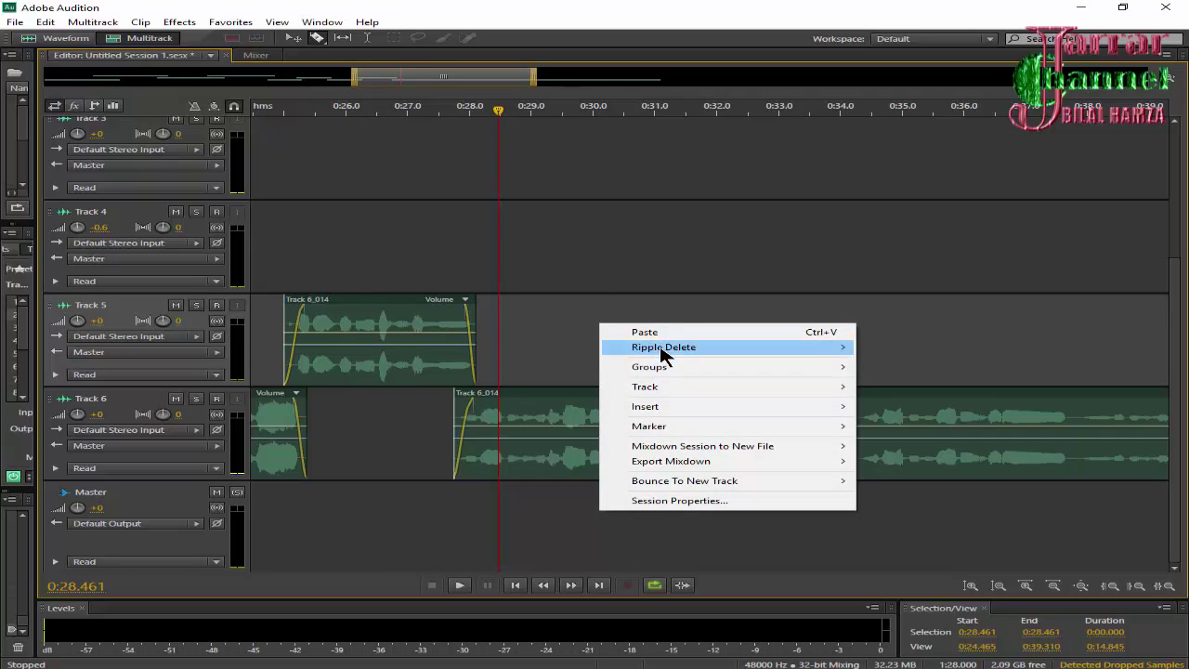
click(658, 332)
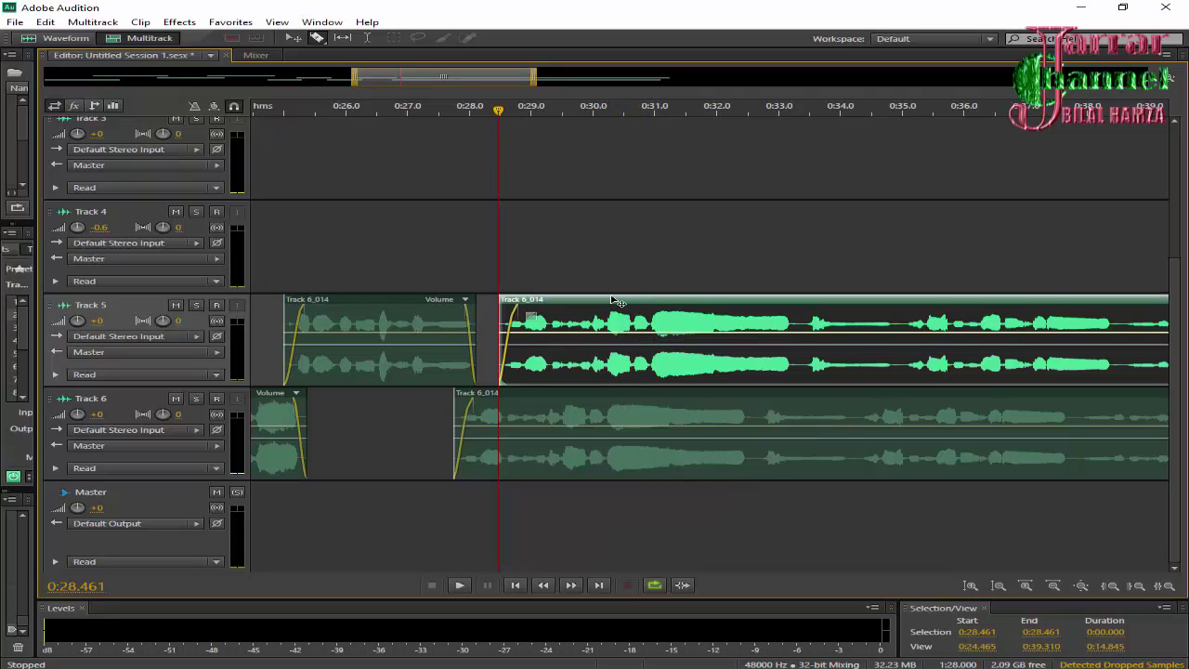
Trim the faded start off the pasted Track 5 clip, butt it against the previous clip at about 0:28.1, and play from about 0:26.8.
drag(612, 299, 594, 306)
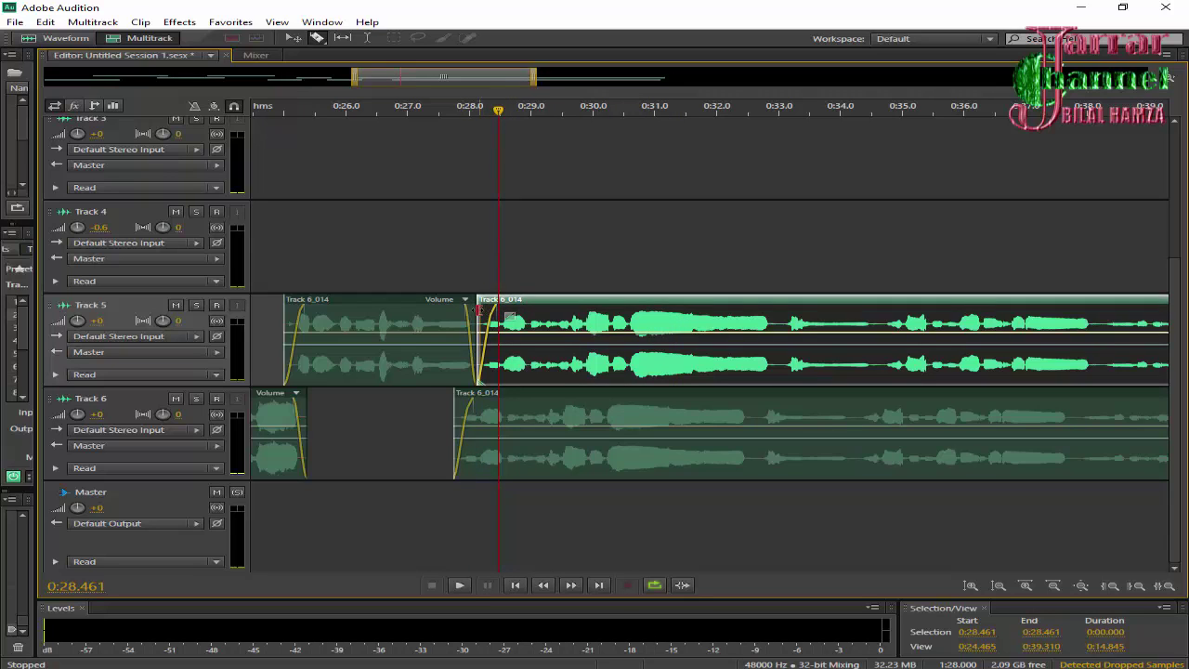
drag(479, 311, 544, 305)
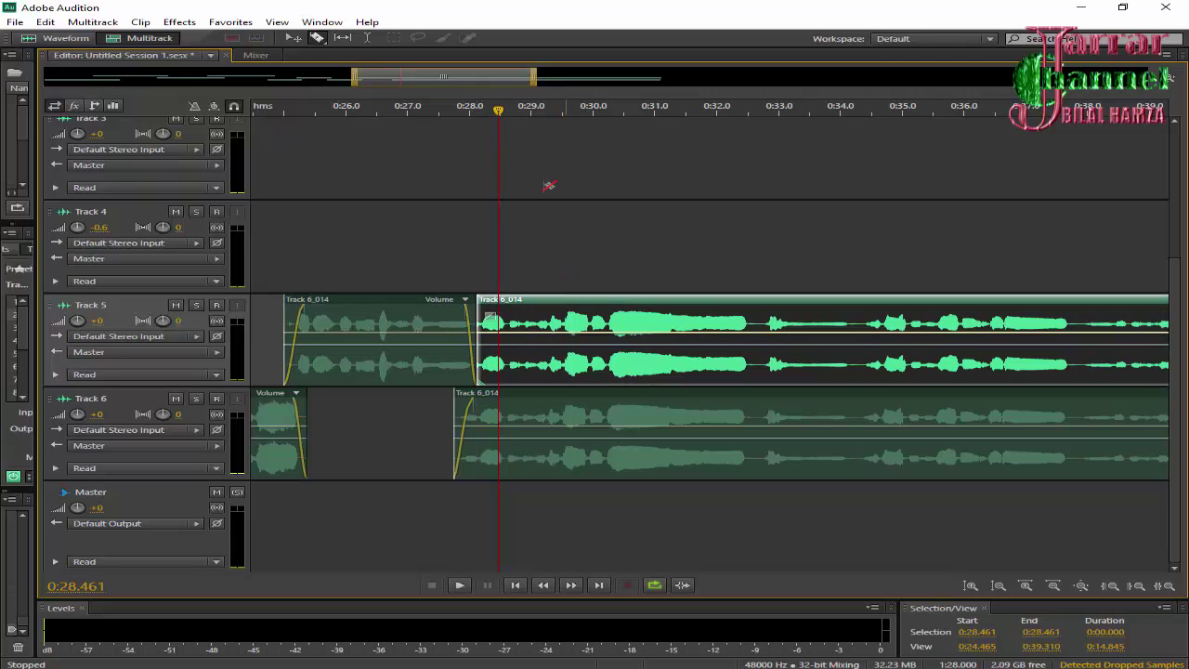
scroll(455, 88, up, 6)
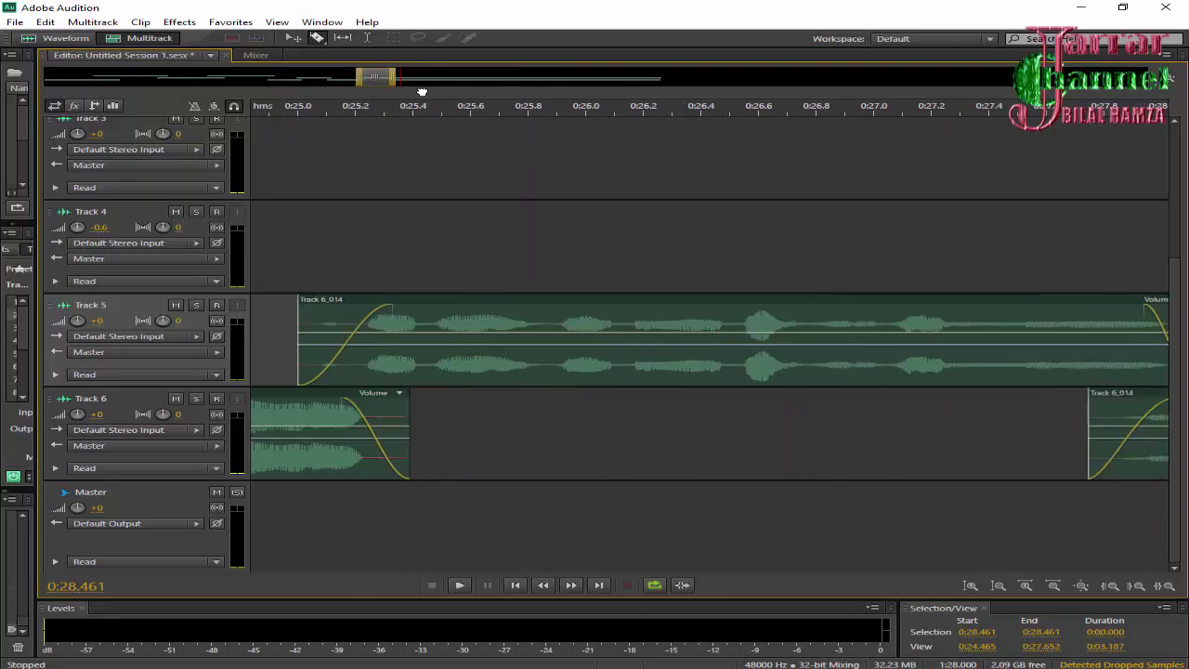
drag(455, 94, 448, 94)
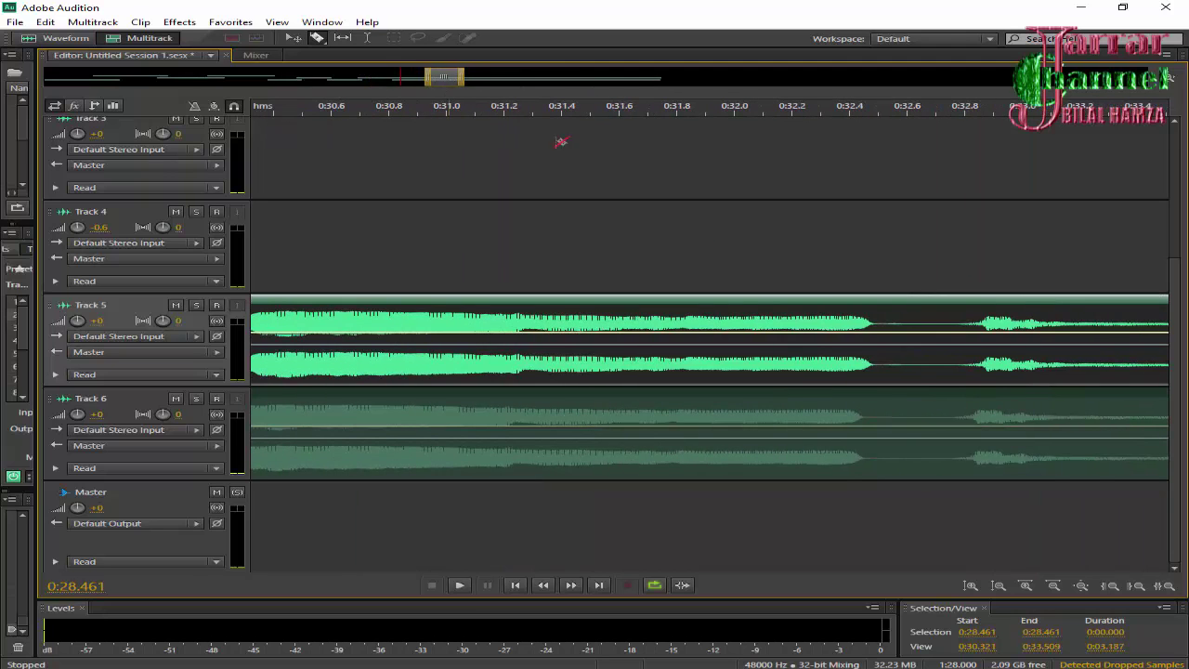
drag(858, 110, 861, 110)
drag(455, 78, 274, 110)
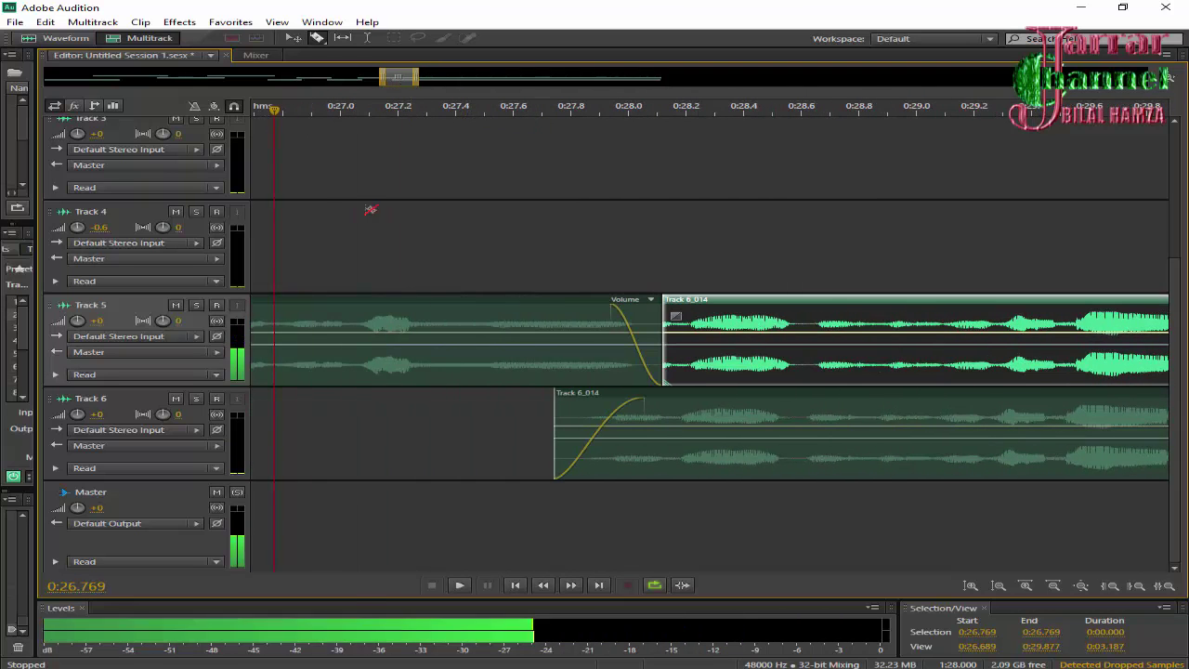
click(453, 586)
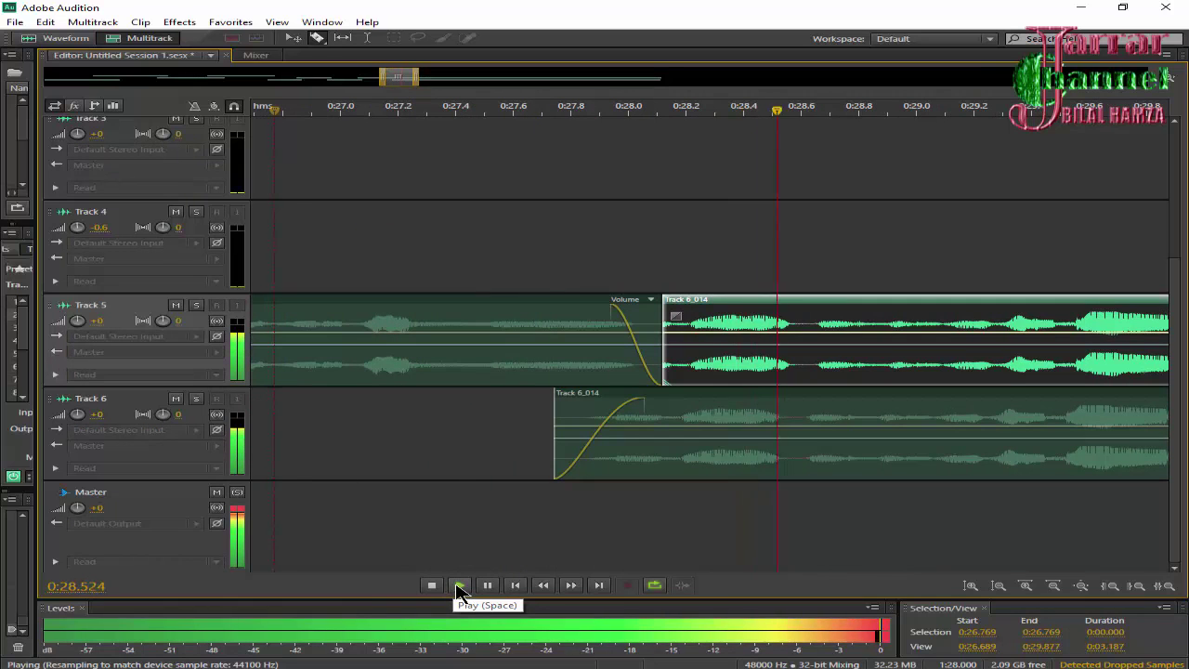
drag(398, 79, 558, 90)
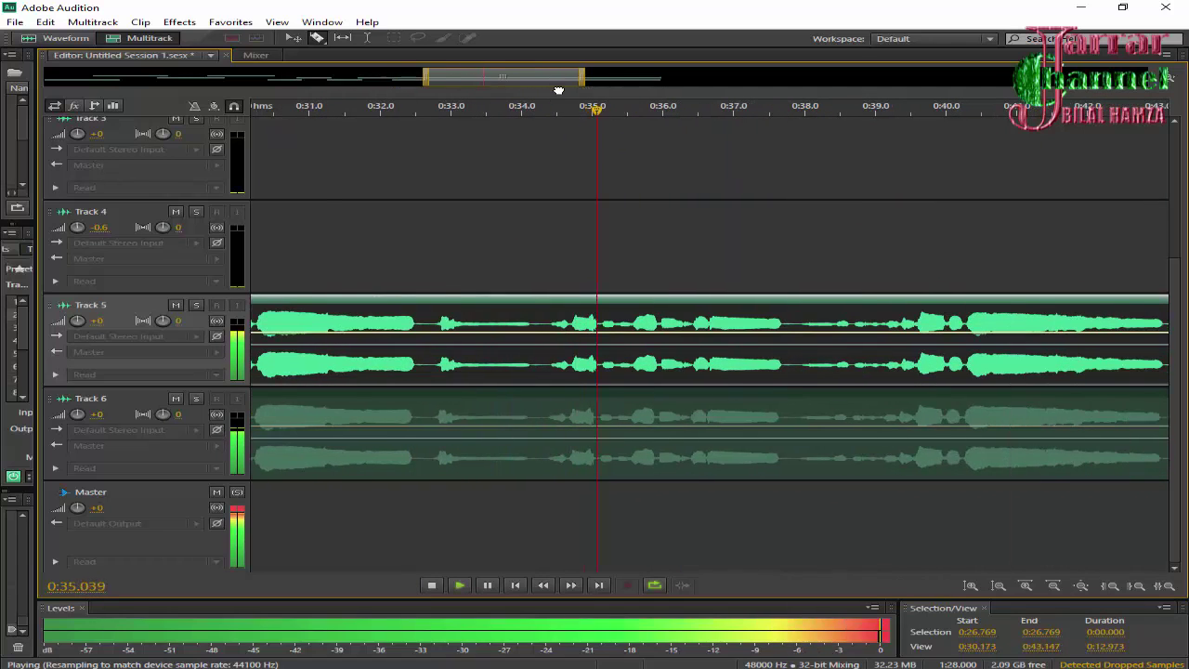
click(432, 586)
Try small timing offsets of the pasted Track 5 clip against the Track 6 clip while playing from about 0:36.8.
drag(550, 305, 560, 306)
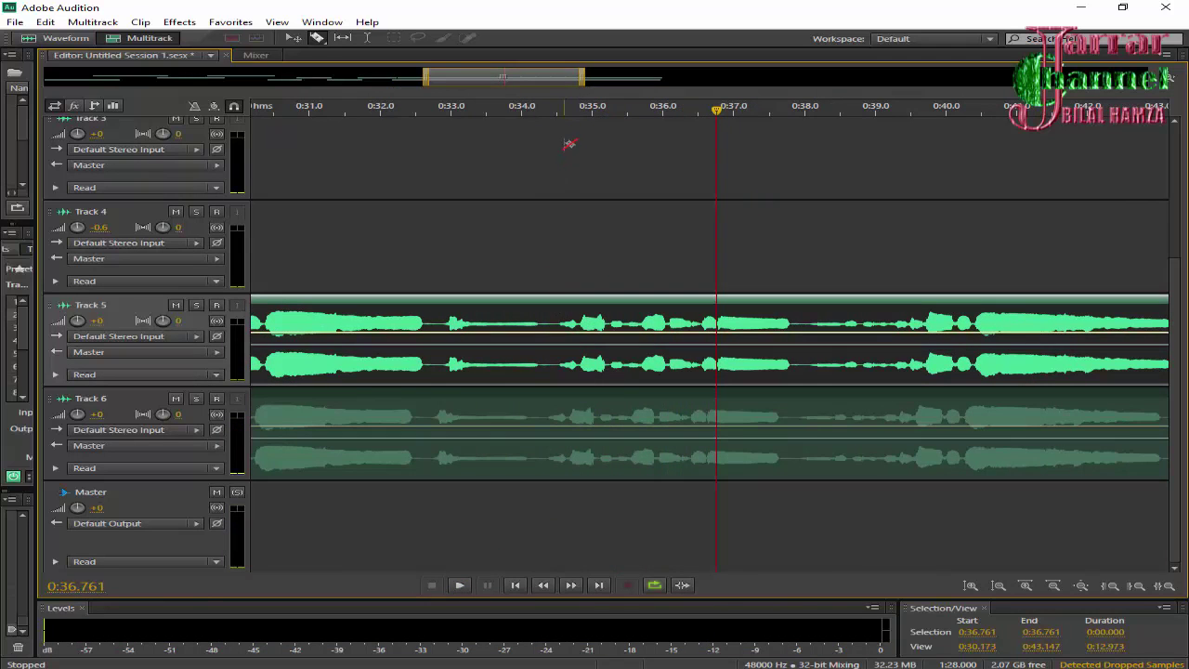
click(457, 589)
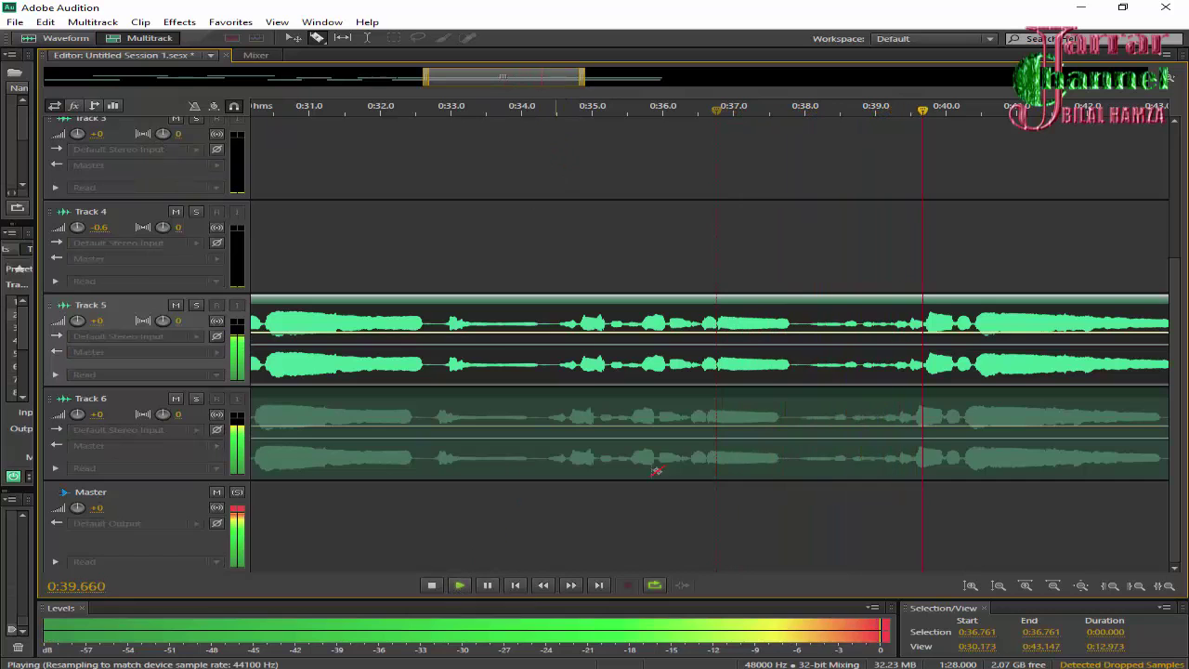
drag(548, 83, 462, 84)
drag(729, 307, 723, 305)
drag(507, 82, 443, 84)
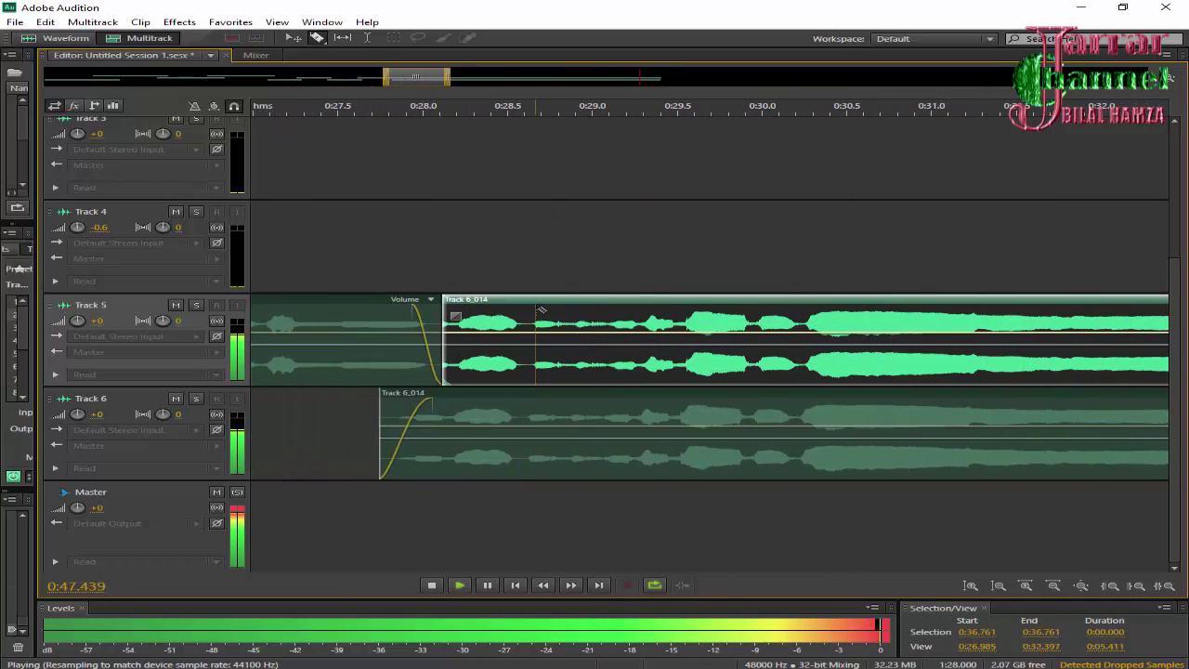
drag(536, 307, 555, 301)
click(427, 109)
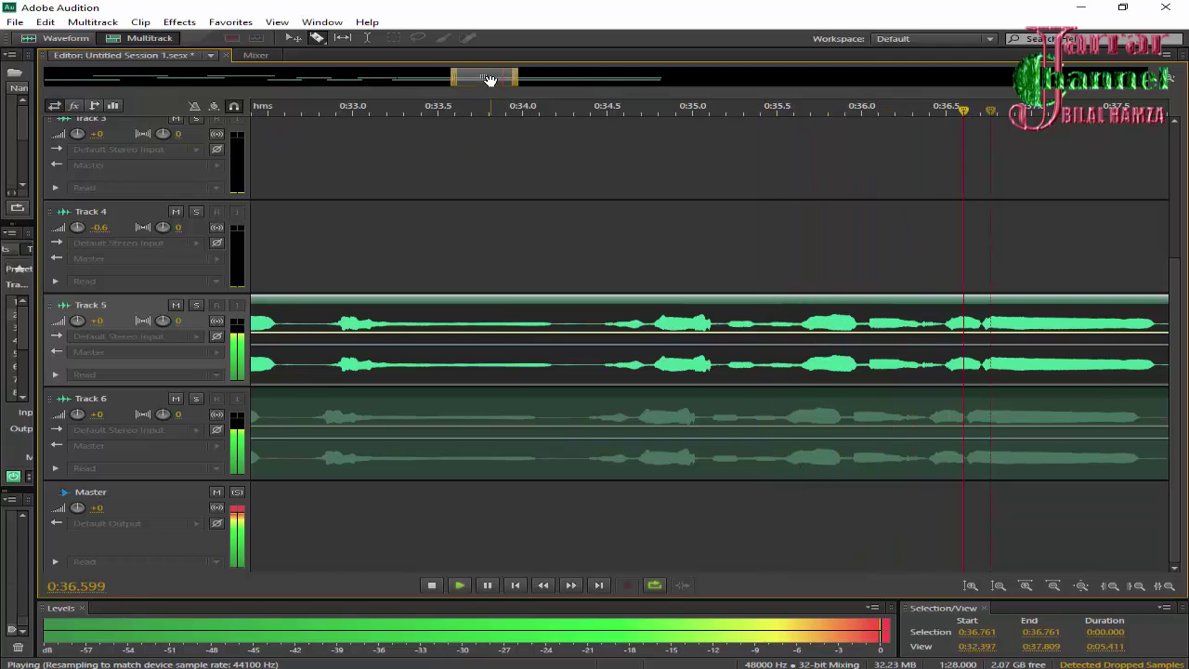
drag(490, 79, 414, 76)
click(431, 585)
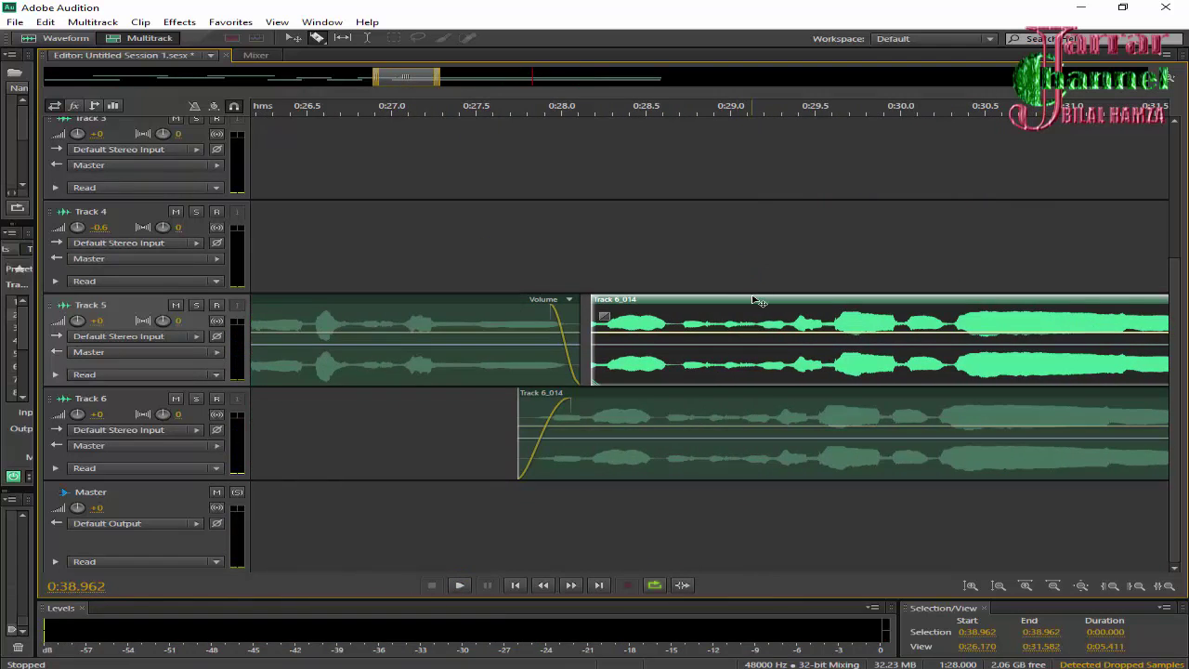
Shift the pasted Track 5 clip to start at about 0:28.1 and play from about 0:27.8.
drag(754, 304, 741, 303)
click(535, 105)
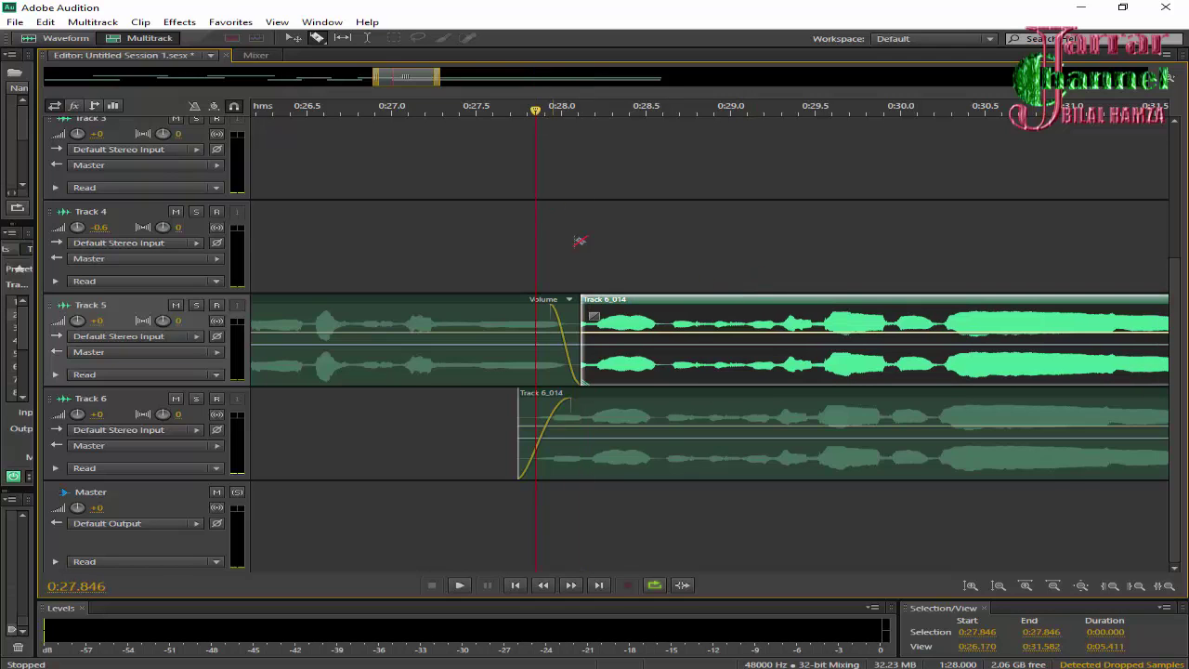
click(459, 586)
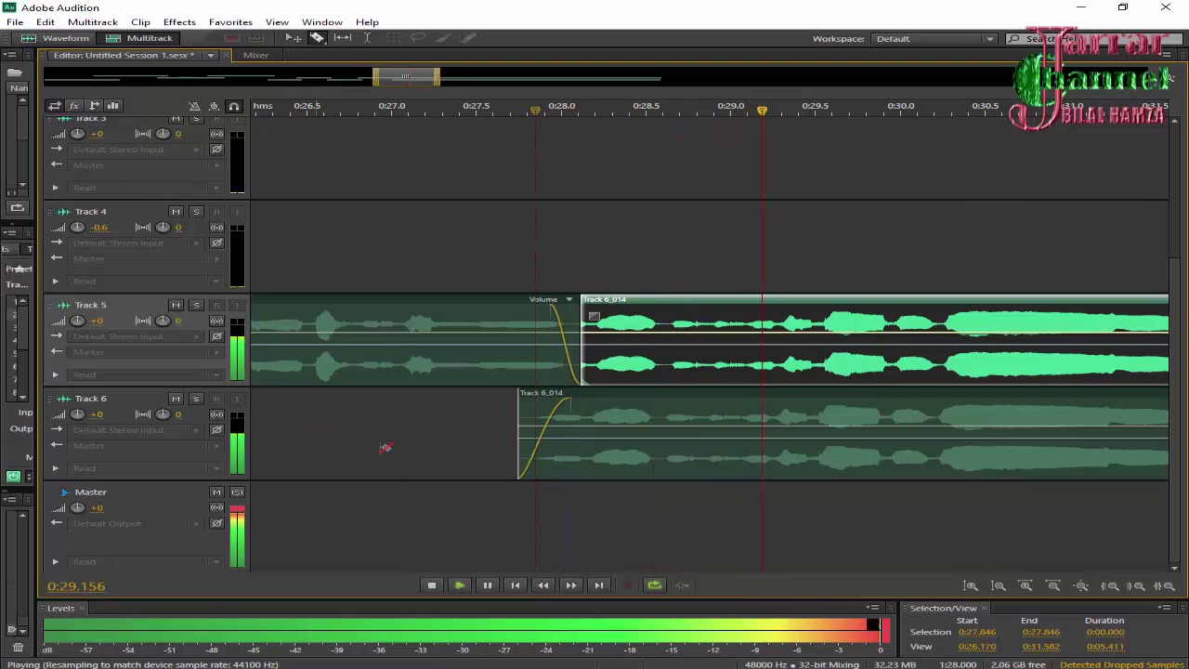
Widen the side area to reach Track 5's effects and set Transpose in Auto-Tune Evo to 1 during playback.
drag(40, 343, 329, 344)
double_click(133, 305)
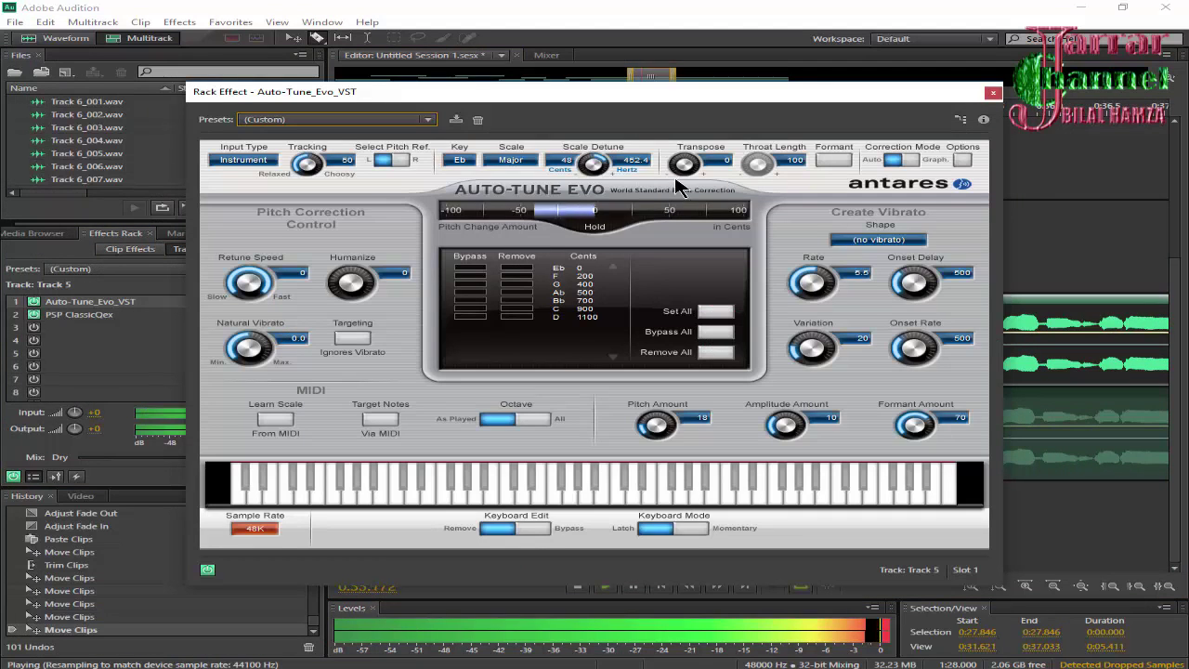
scroll(682, 170, up, 2)
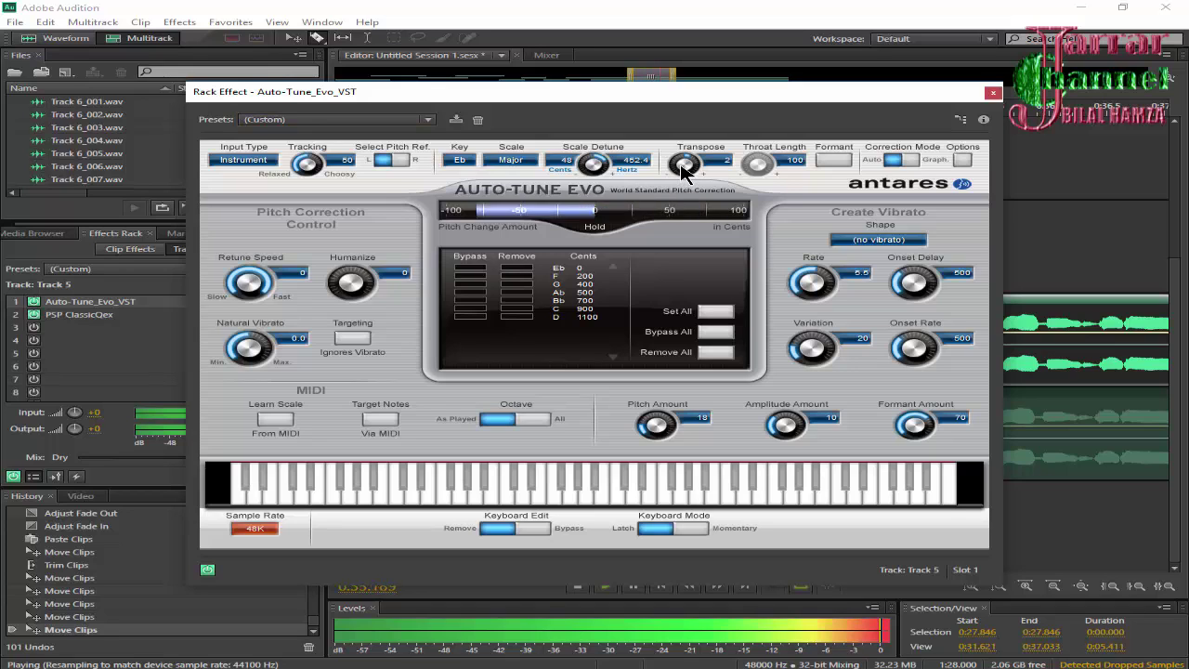
scroll(683, 170, down, 1)
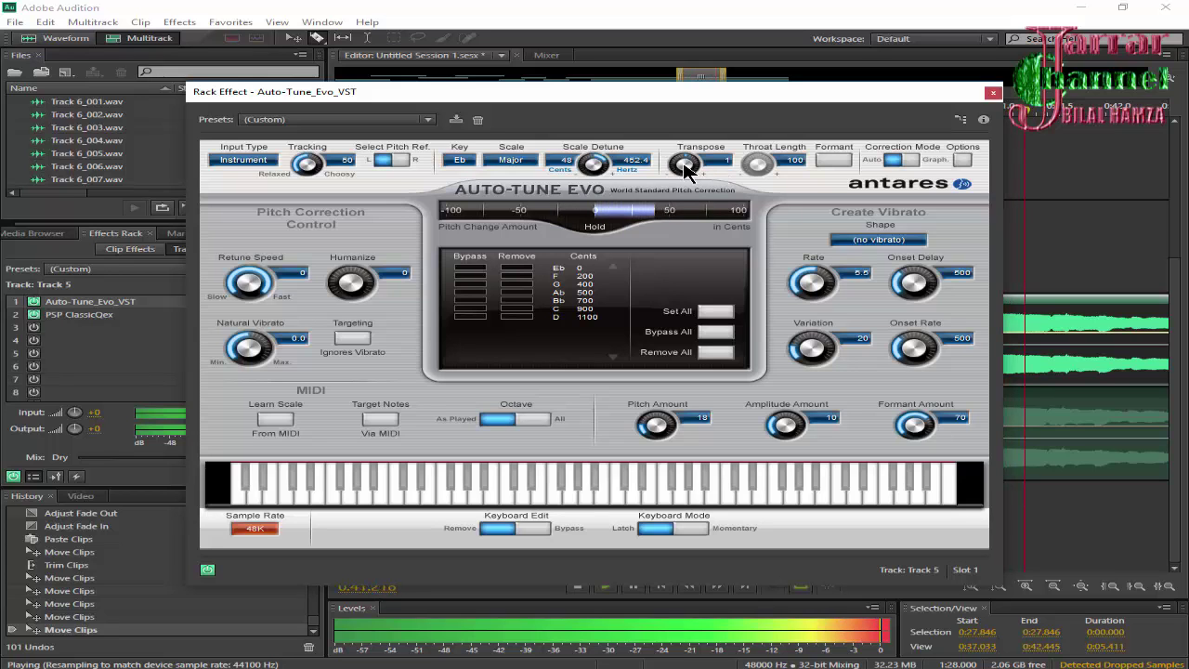
click(993, 93)
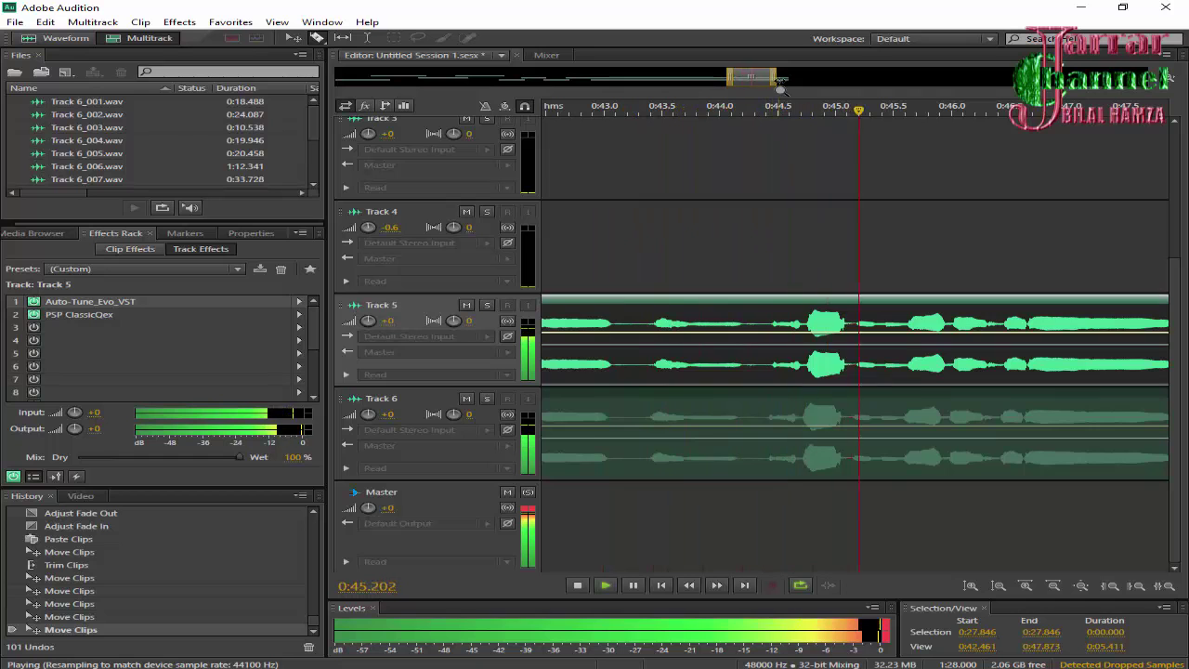
Listen to the layered Track 5 and Track 6 vocals, stop at about 0:37.9, and show the session from its beginning.
drag(774, 79, 802, 79)
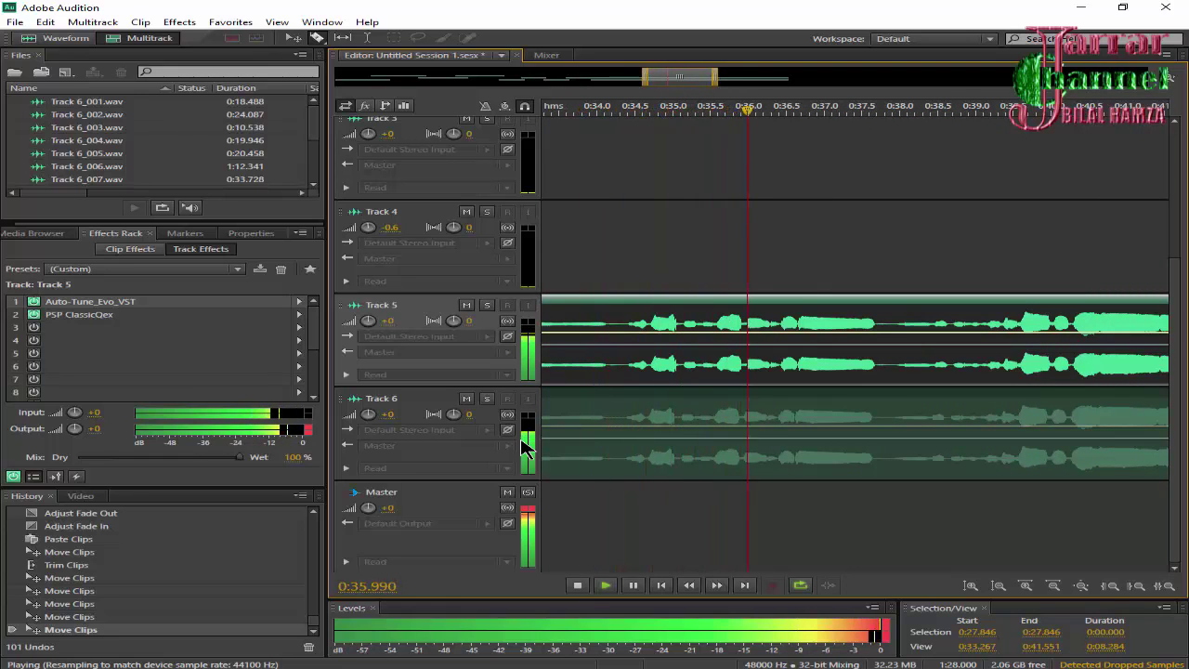
key(space)
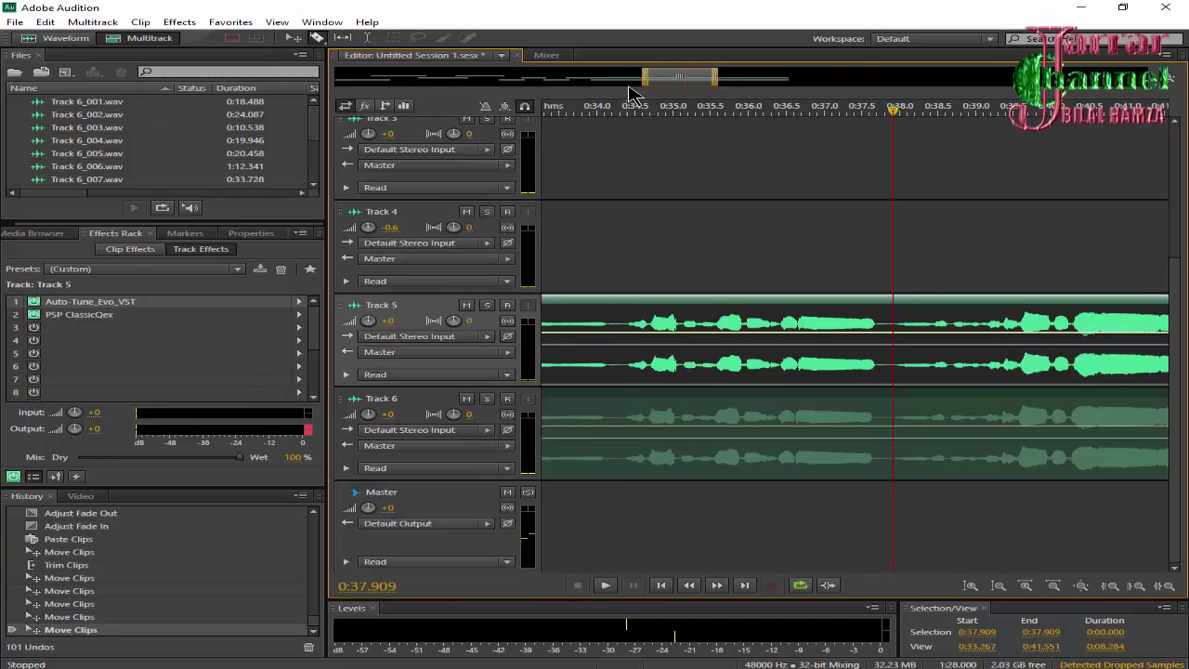
drag(544, 79, 337, 79)
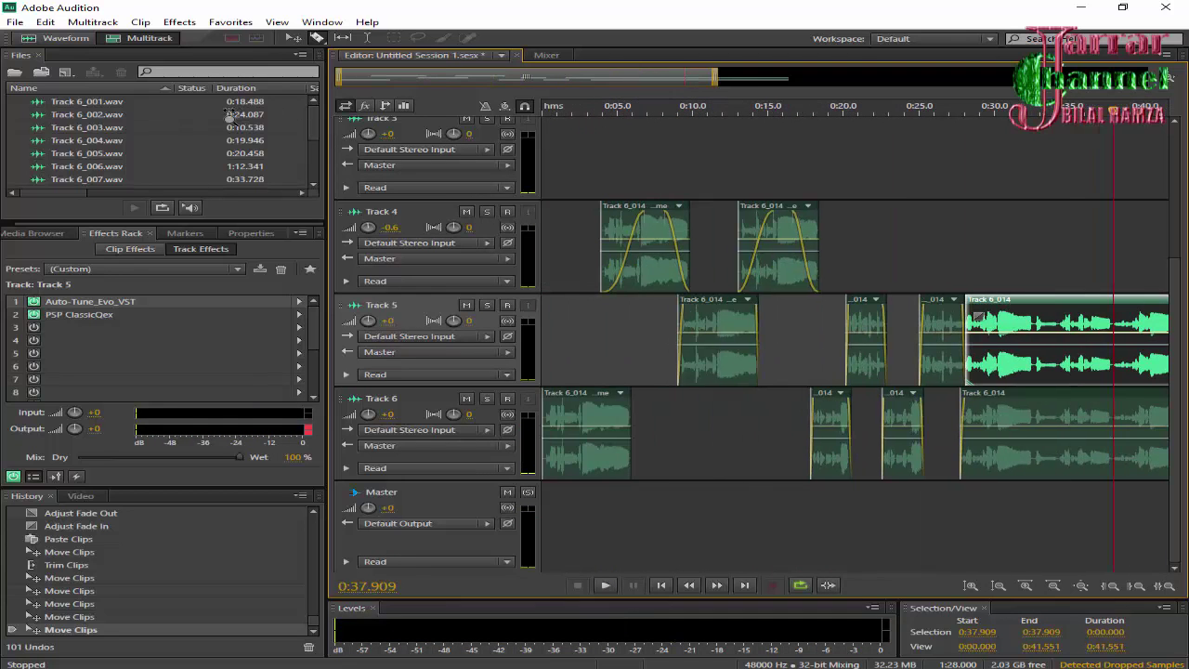
Begin a multitrack mixdown export of the entire session and enter a file name starting with "h".
click(15, 20)
mouse_move(251, 290)
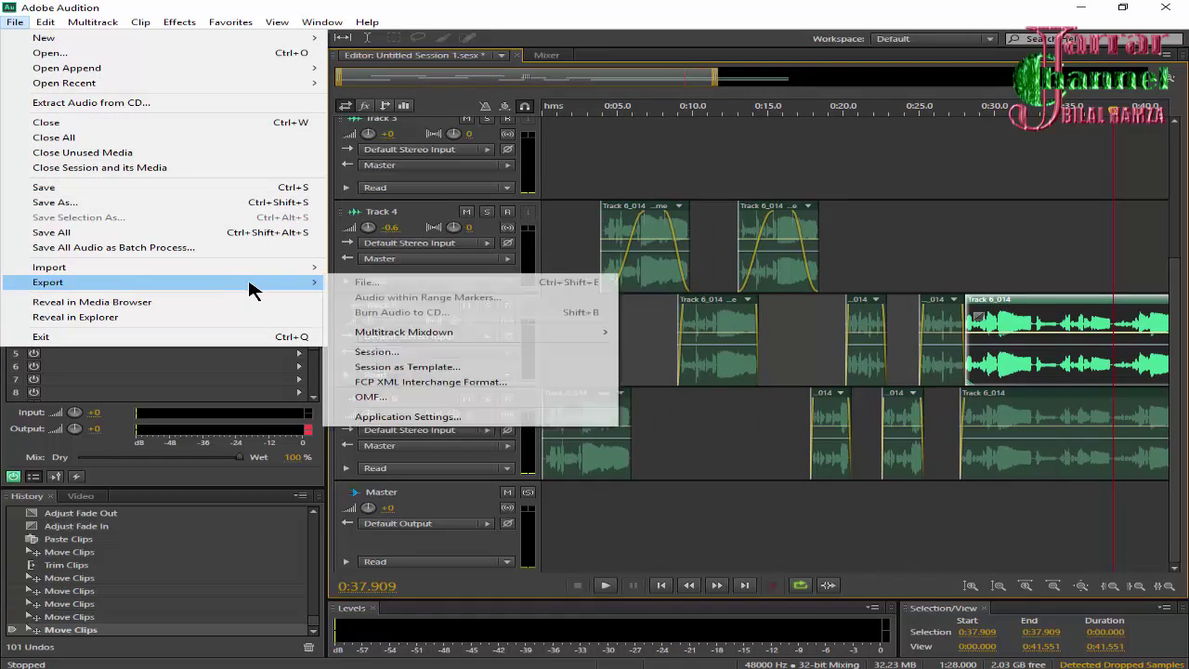
mouse_move(599, 334)
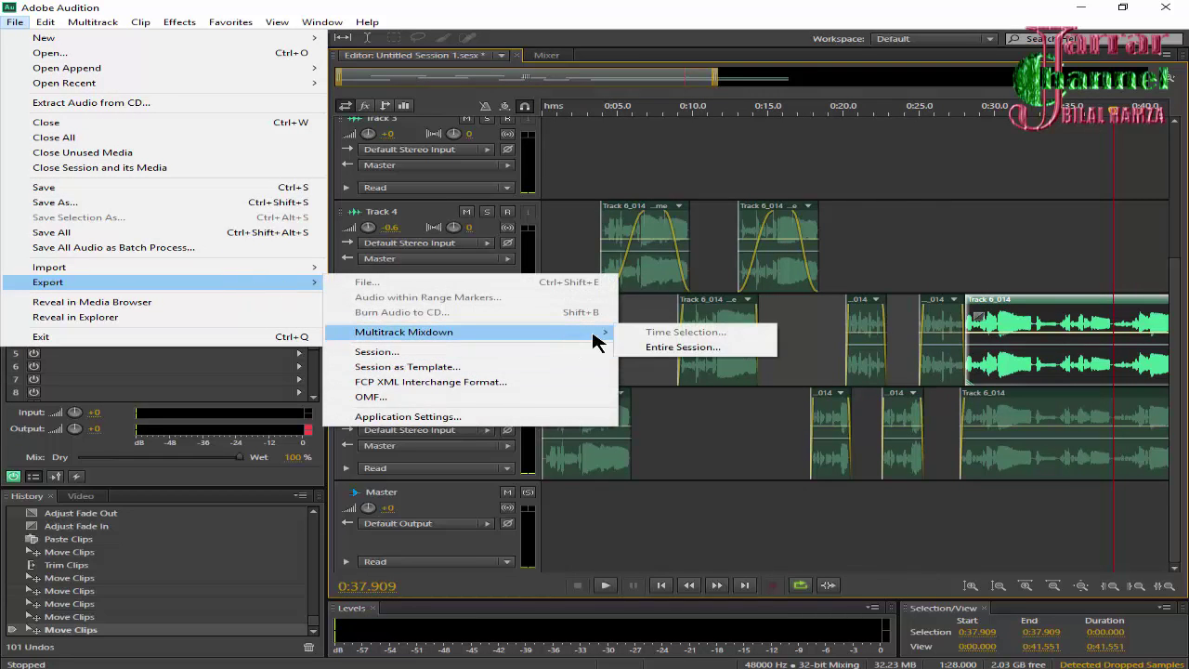
click(675, 349)
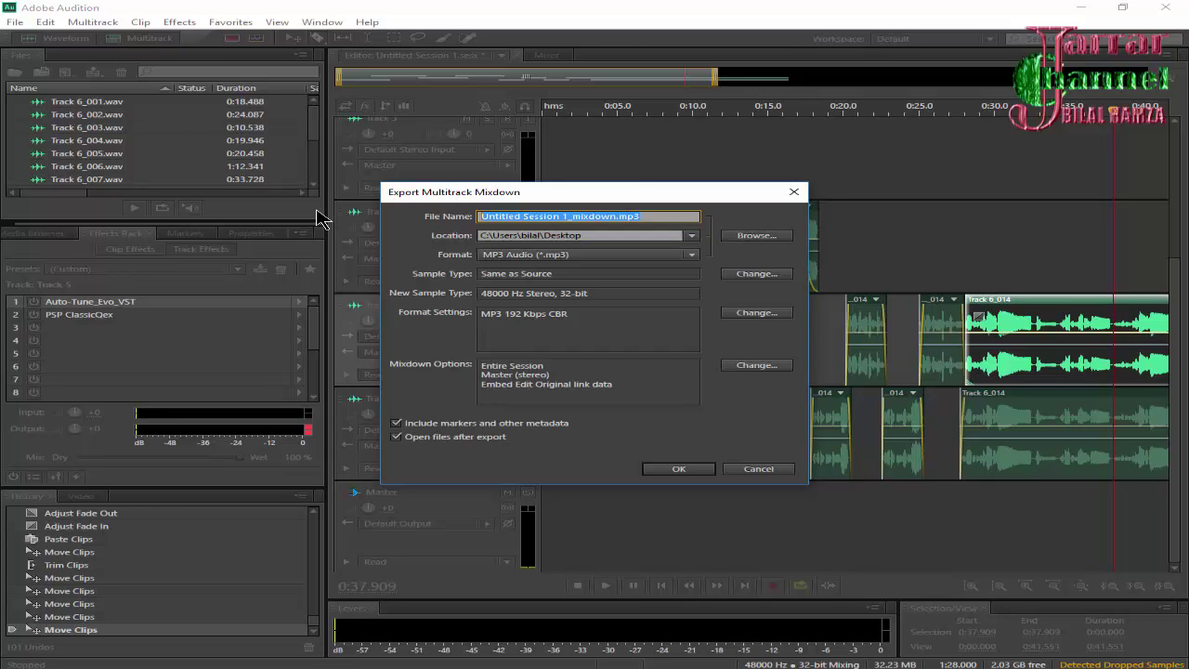
text(h)
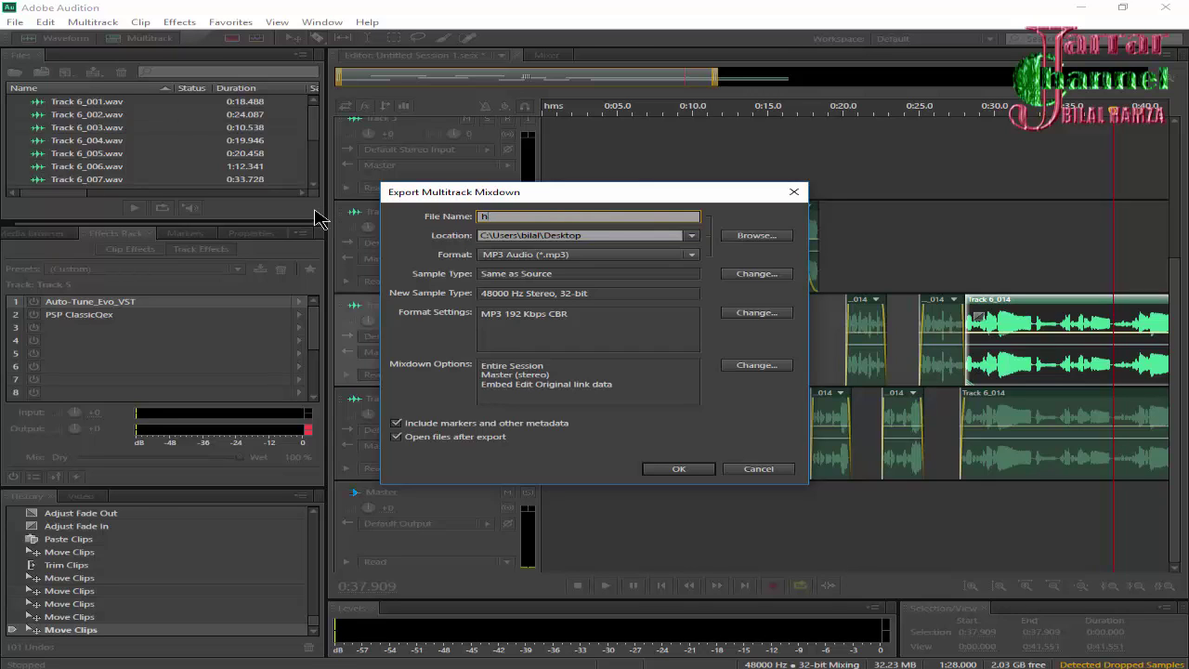